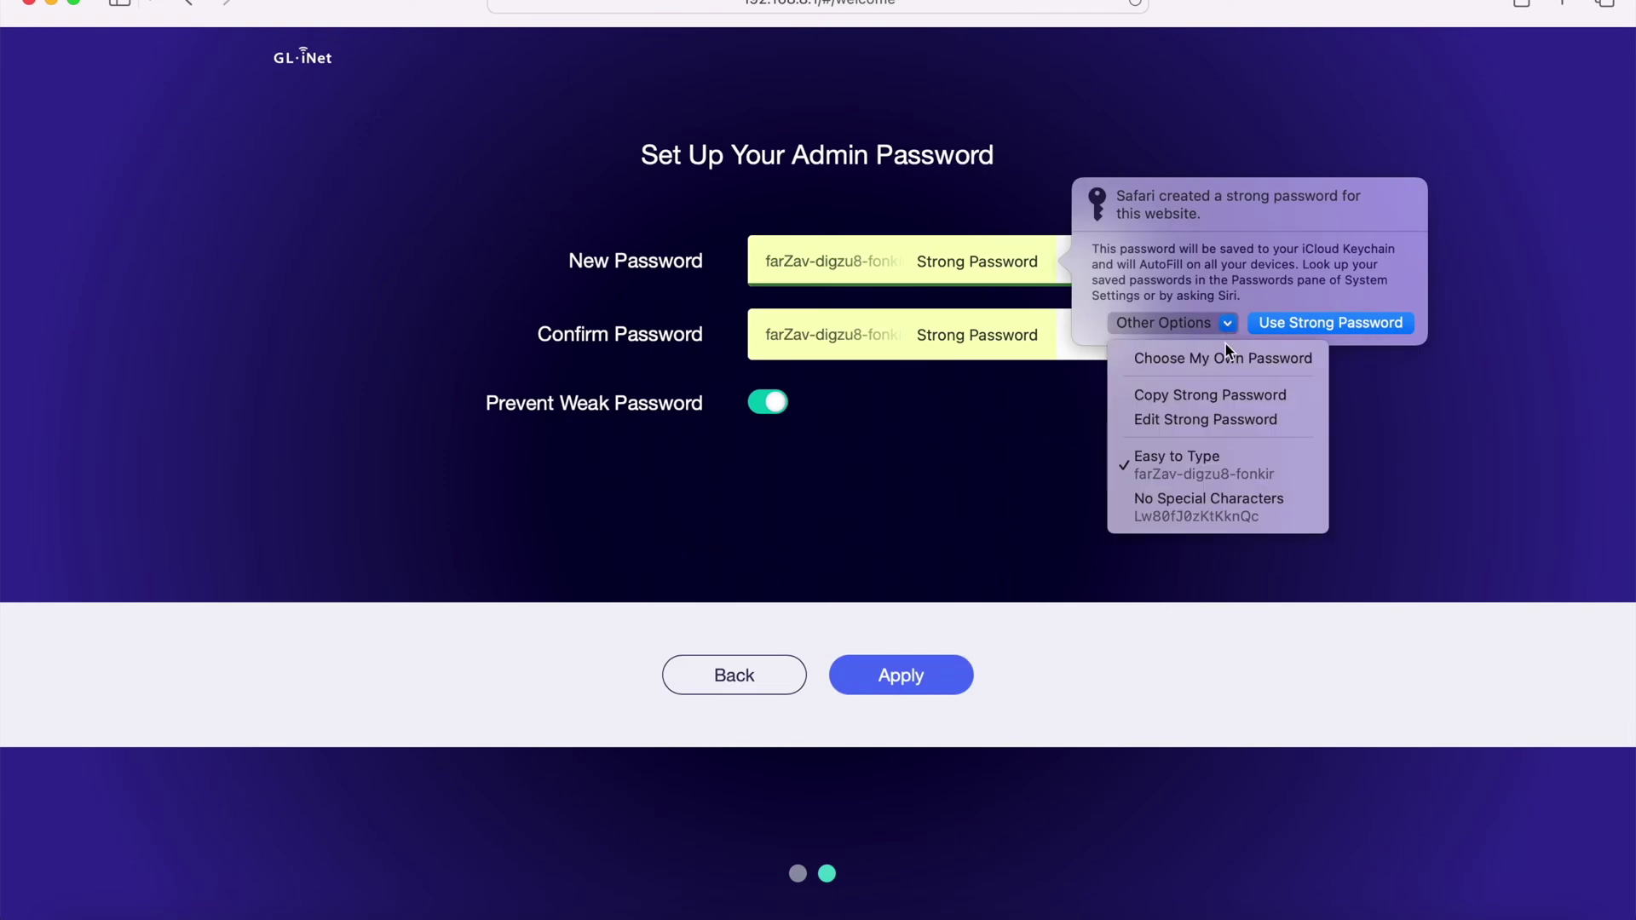
- Set and confirm your own admin password, apply it, and decline Safari's offer to save it
click(1218, 349)
text(123456)
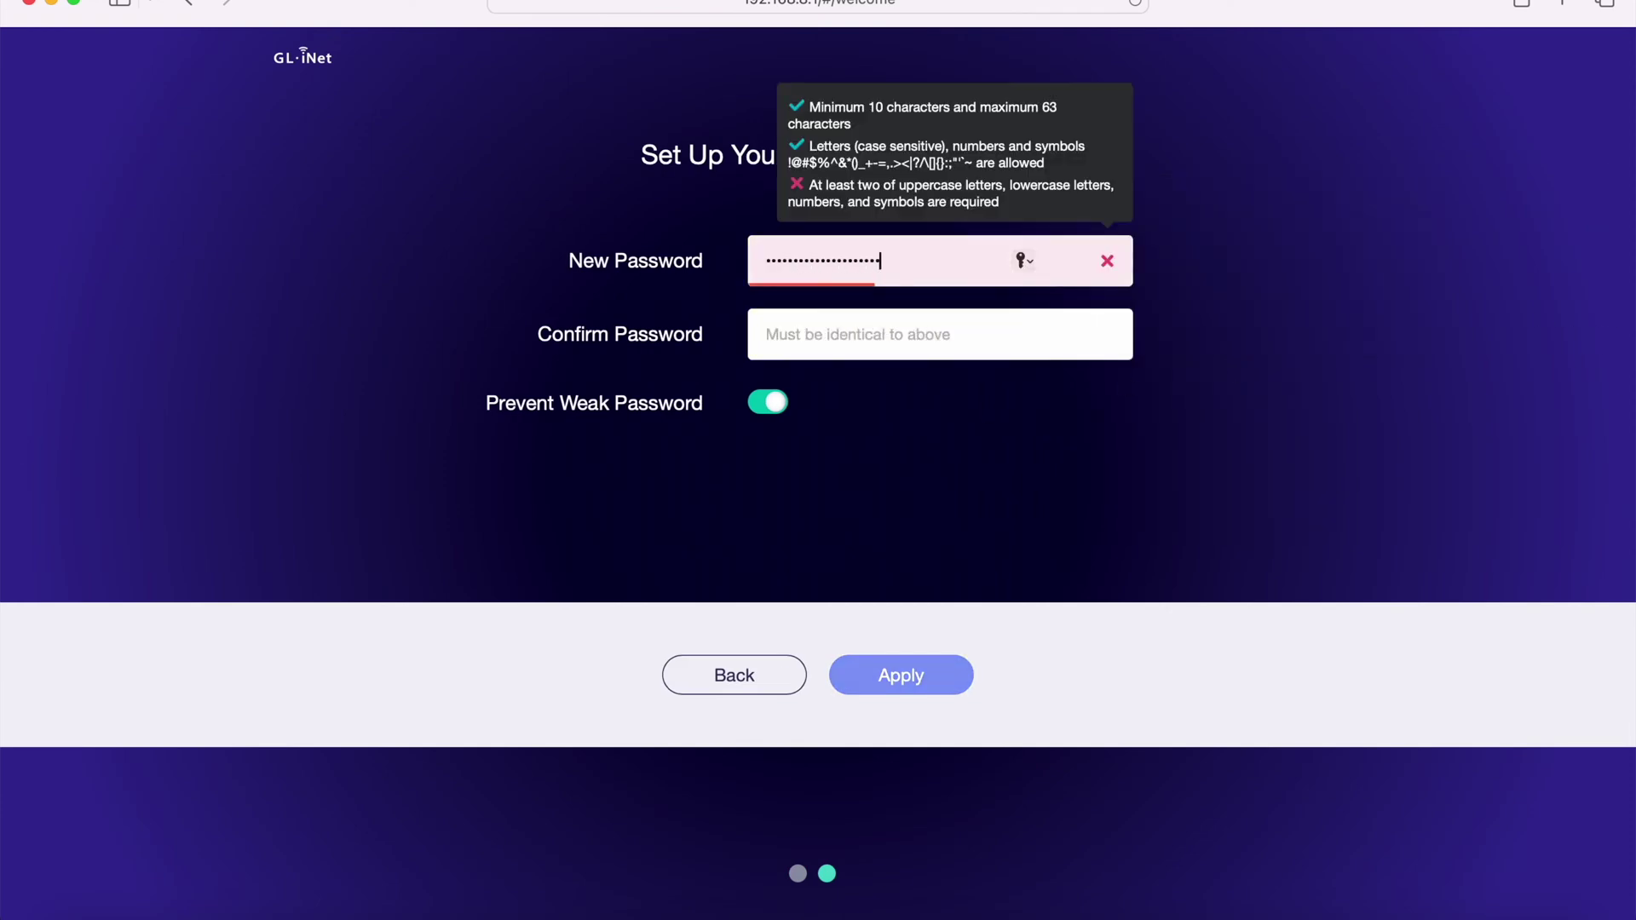
text(abcdef)
key(Tab)
text(123)
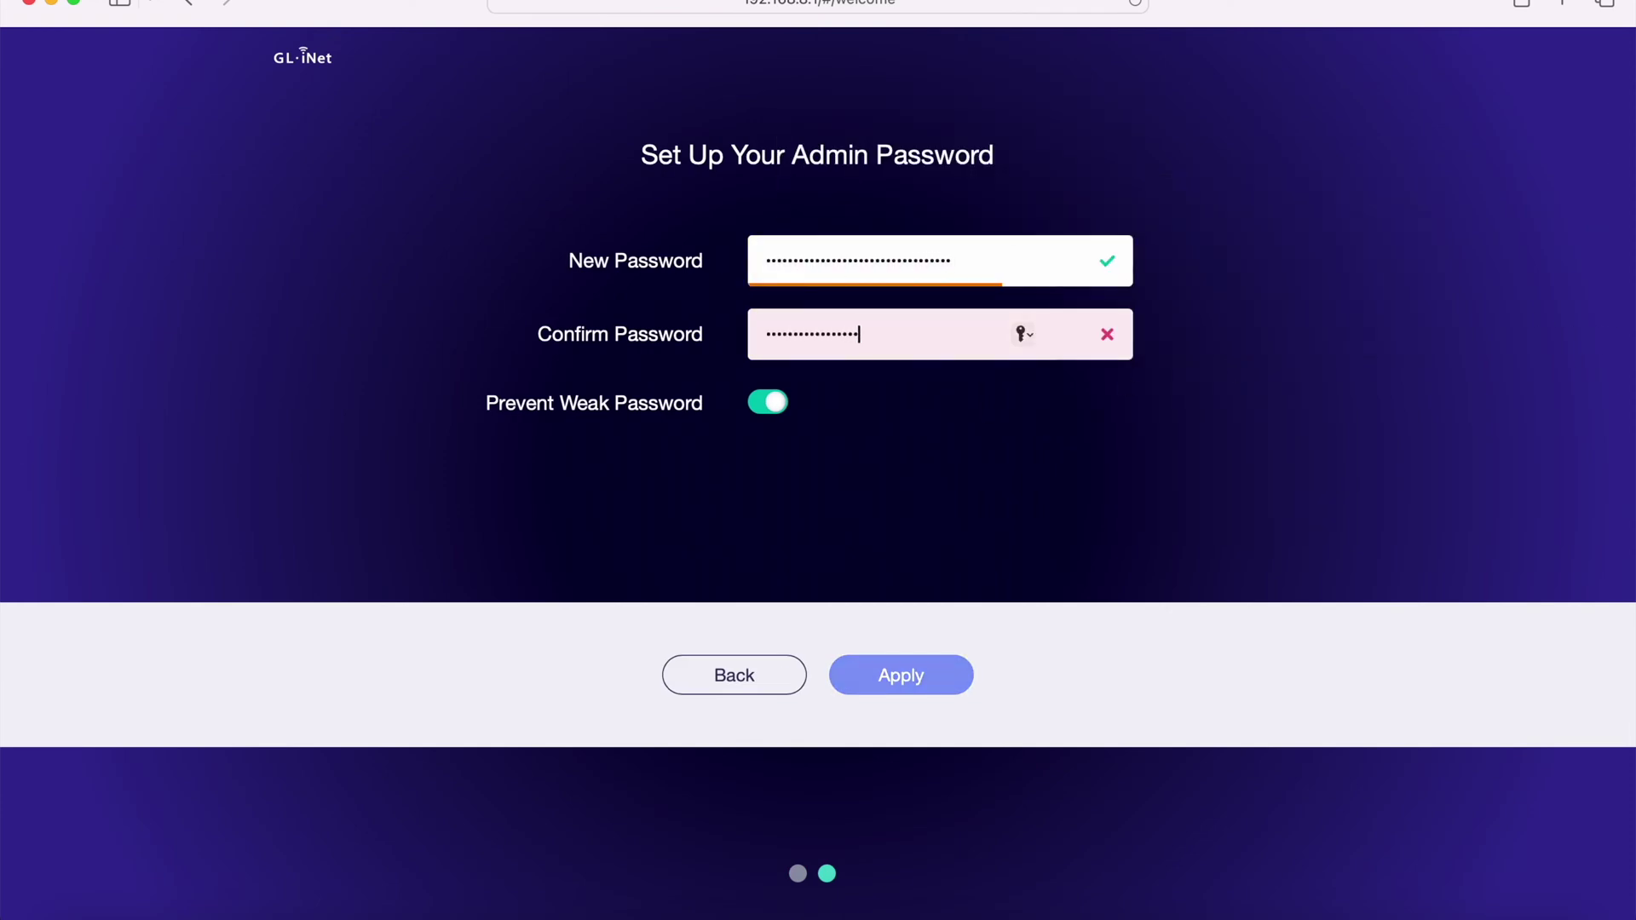
text(abcdef)
click(923, 679)
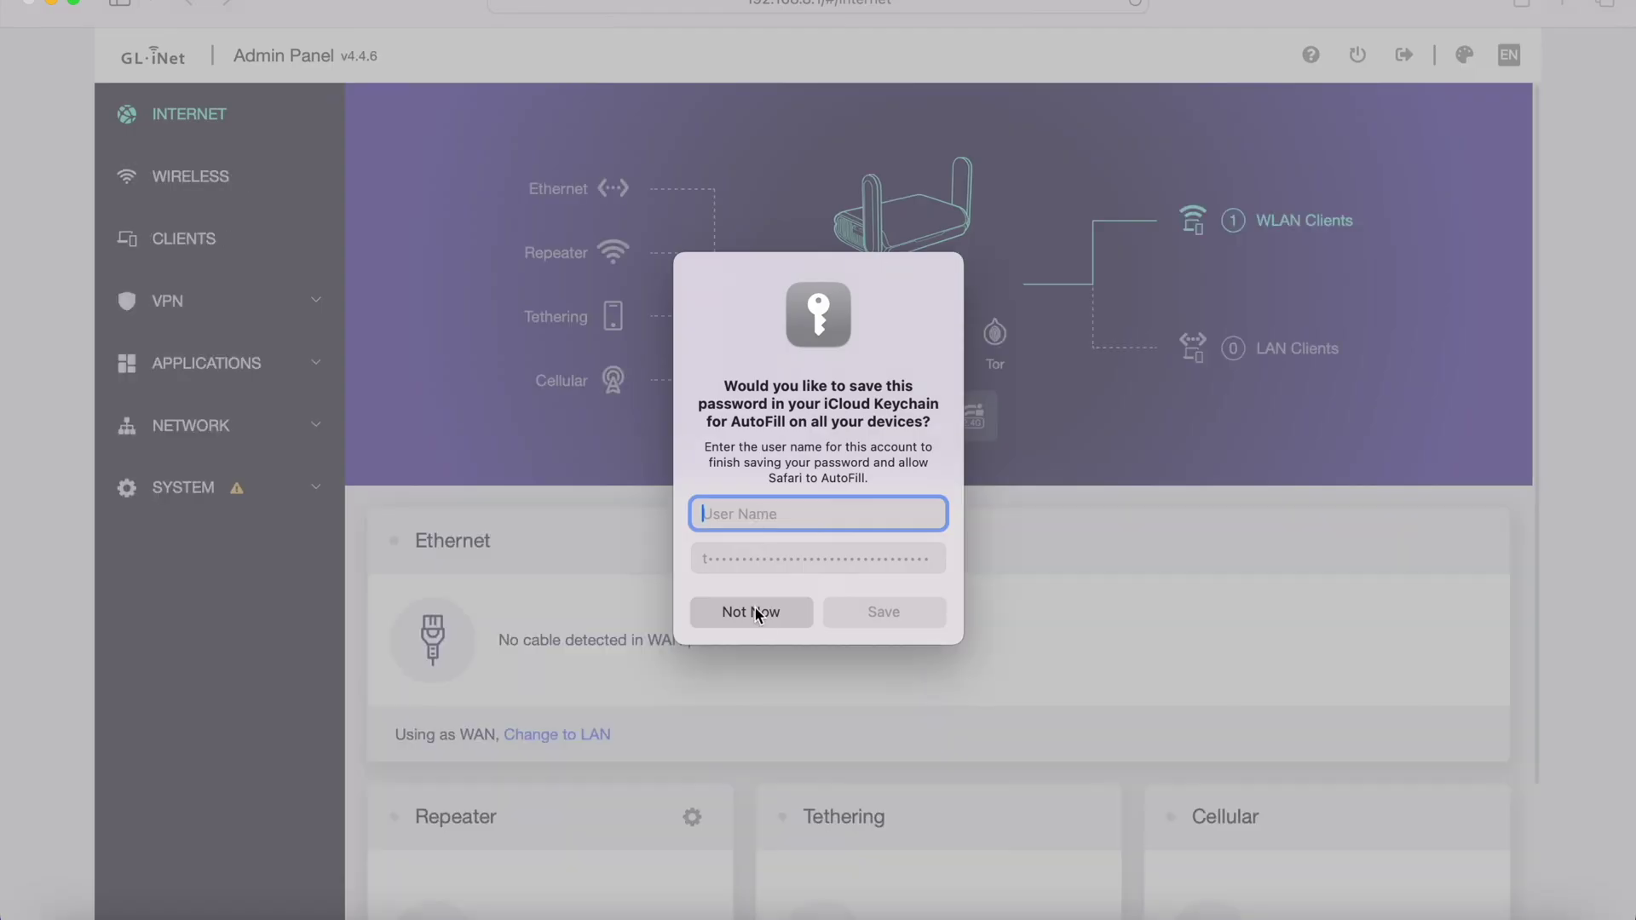
click(754, 612)
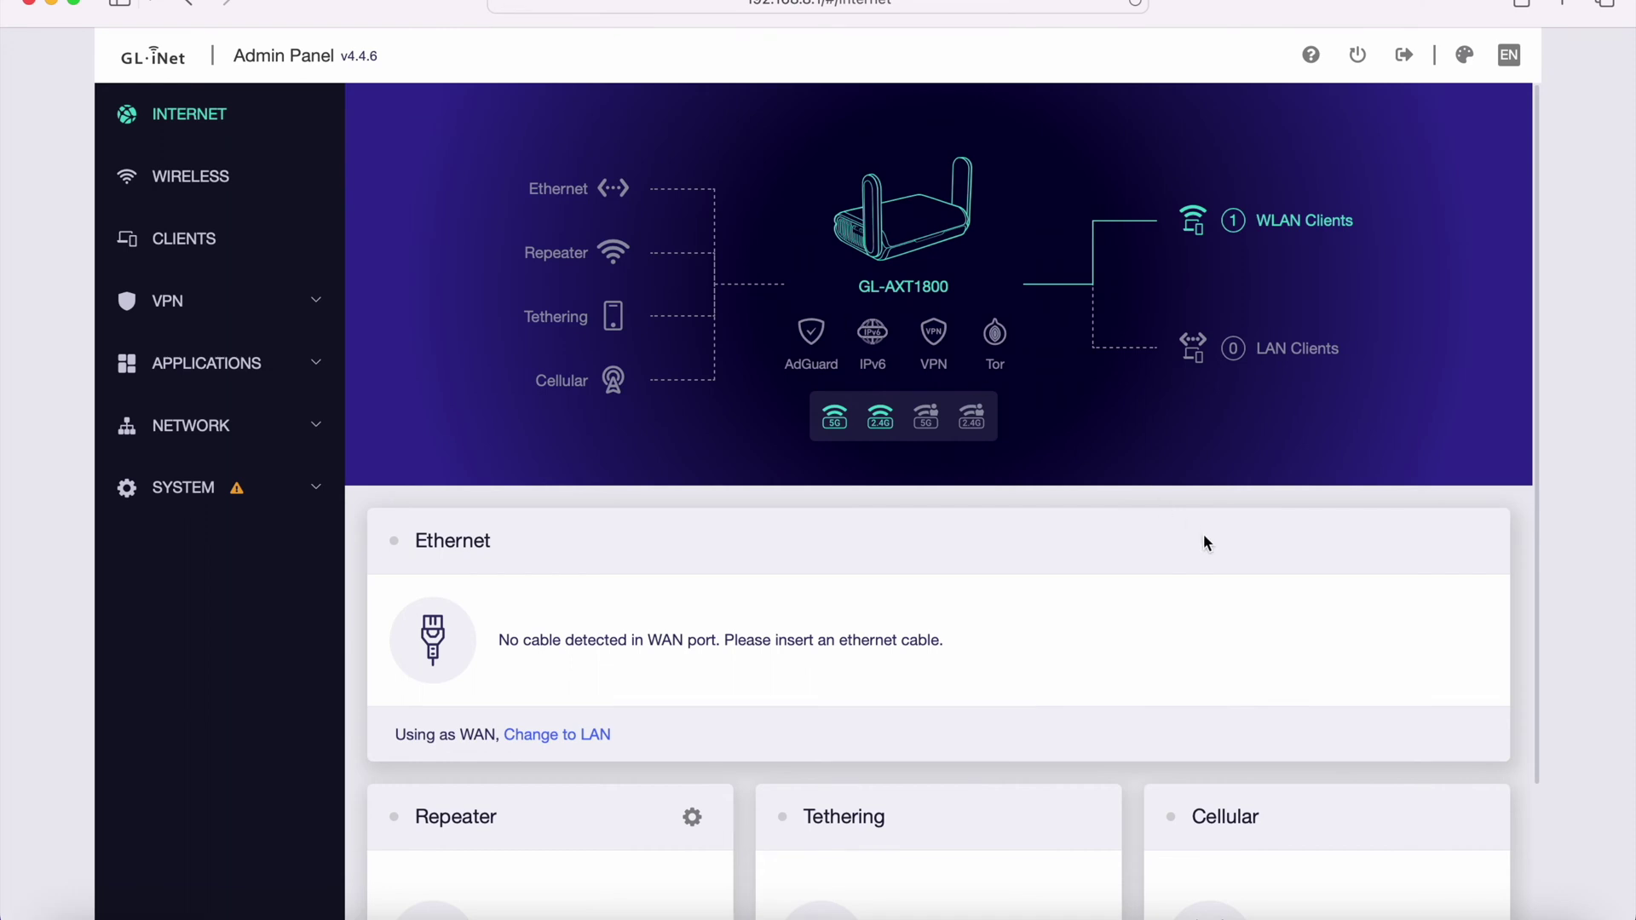
- Scroll down and back up through the Internet overview page's status cards
scroll(1133, 548, down, 3)
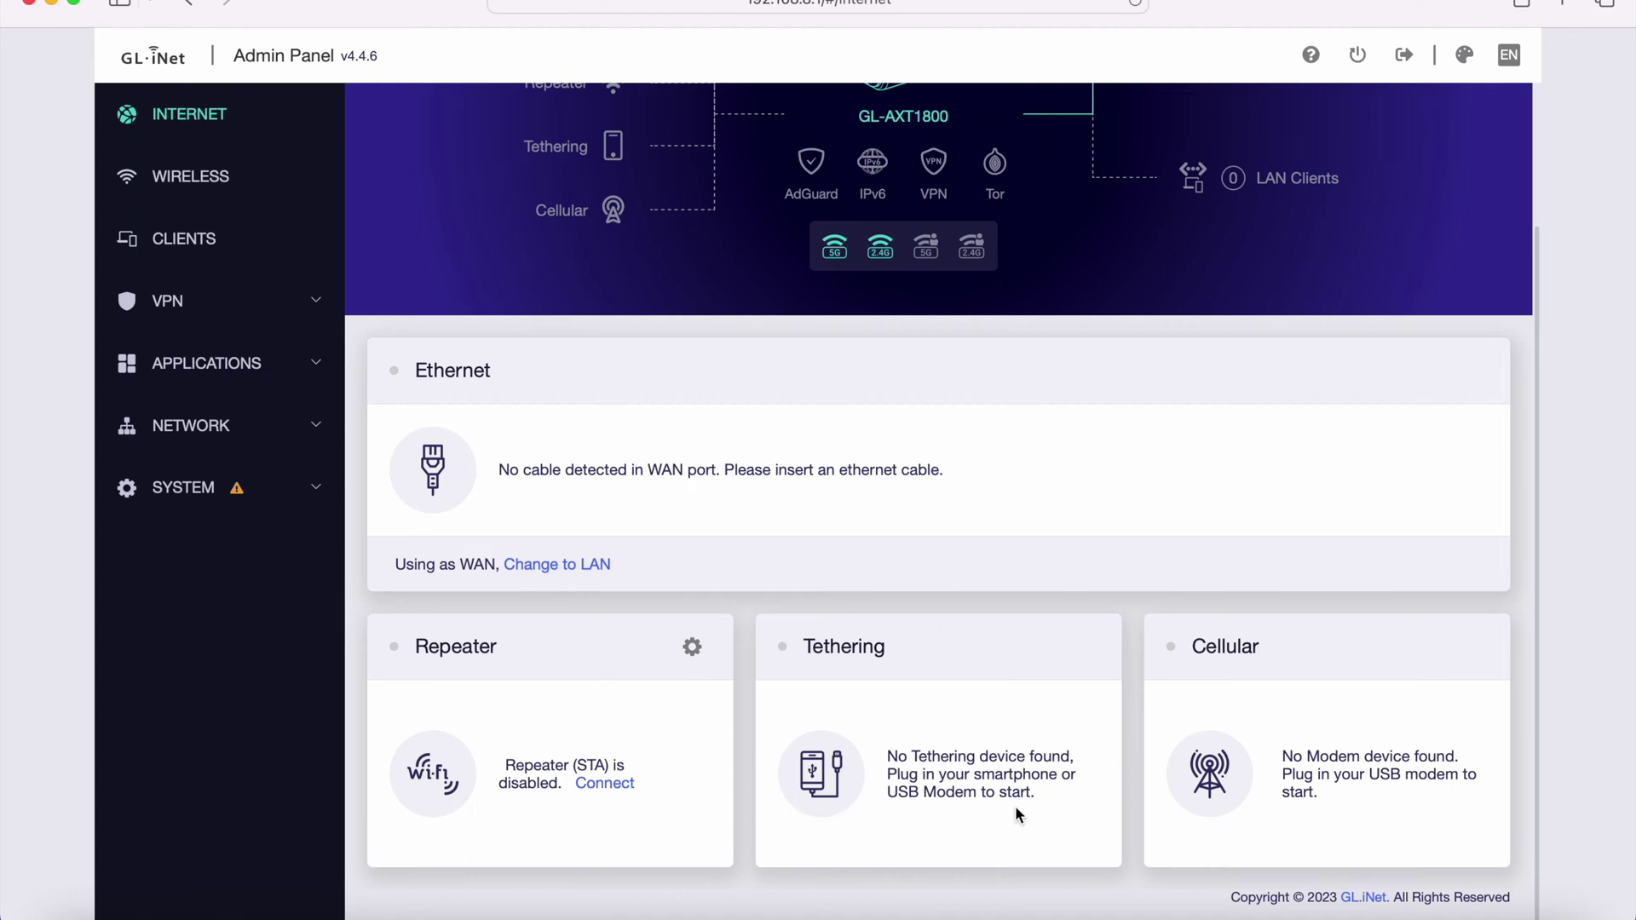
scroll(1238, 684, up, 3)
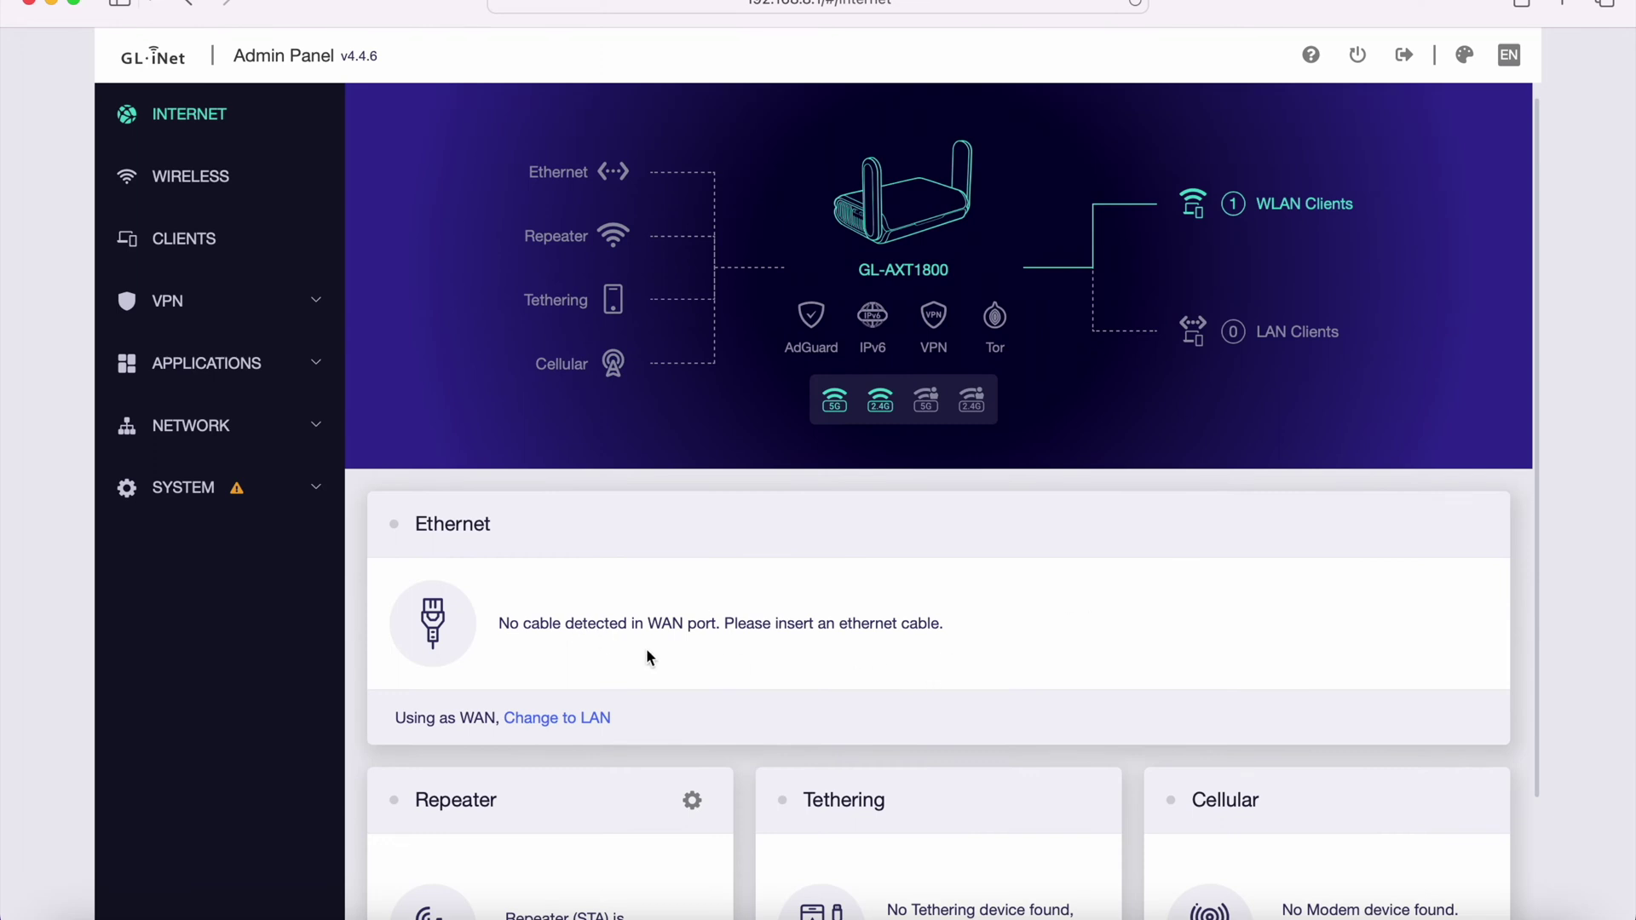
scroll(646, 651, up, 1)
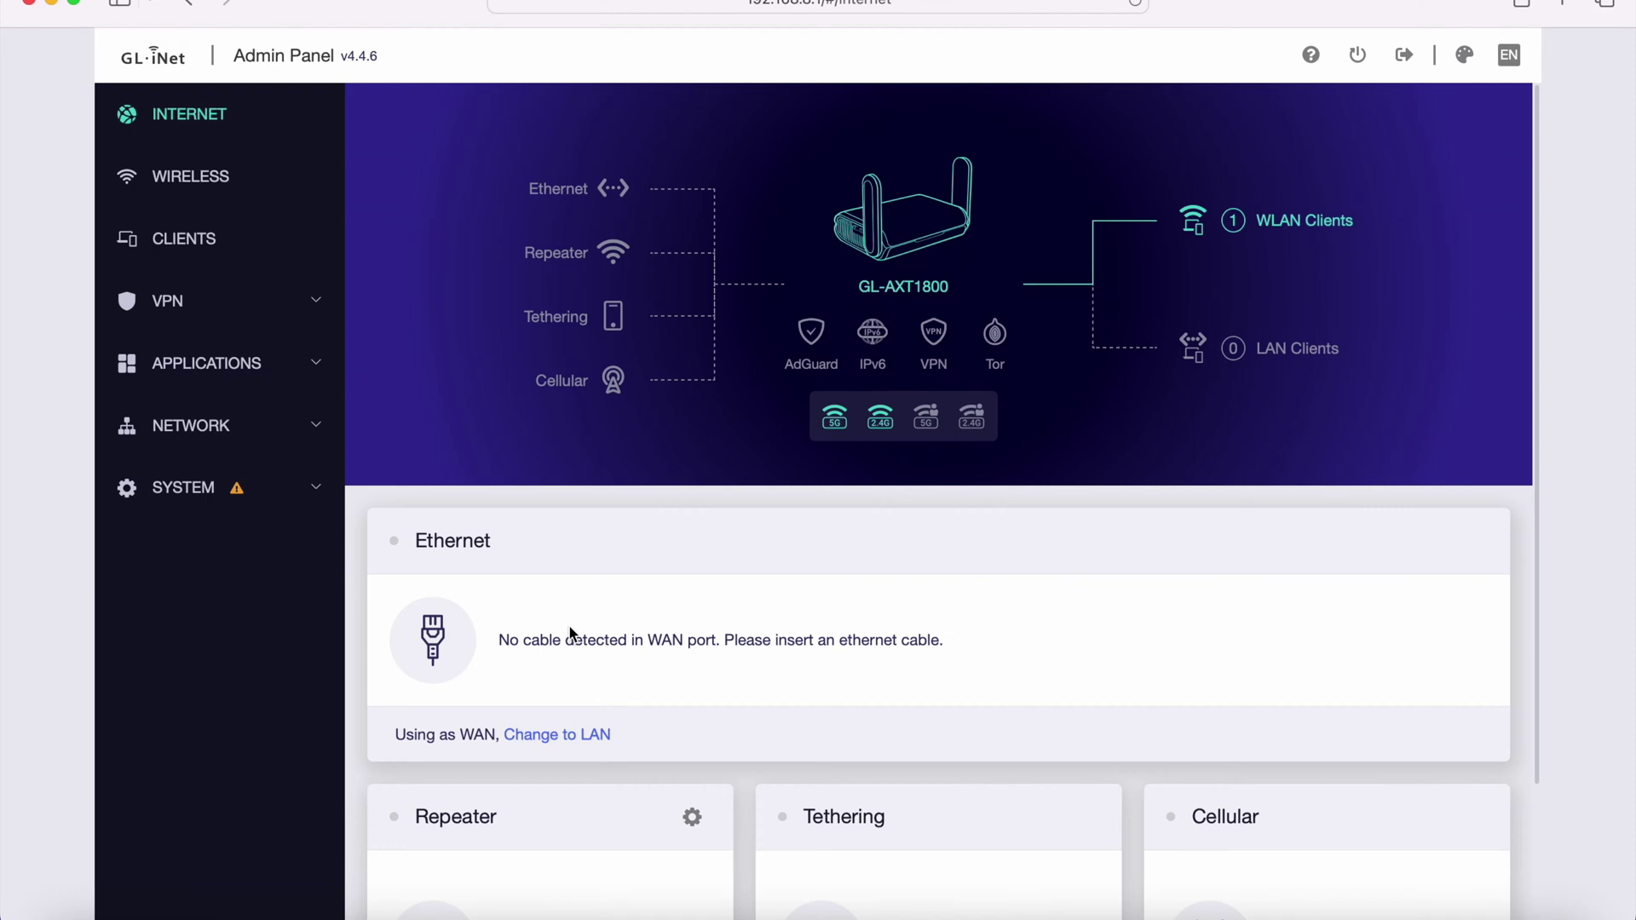
scroll(478, 762, up, 5)
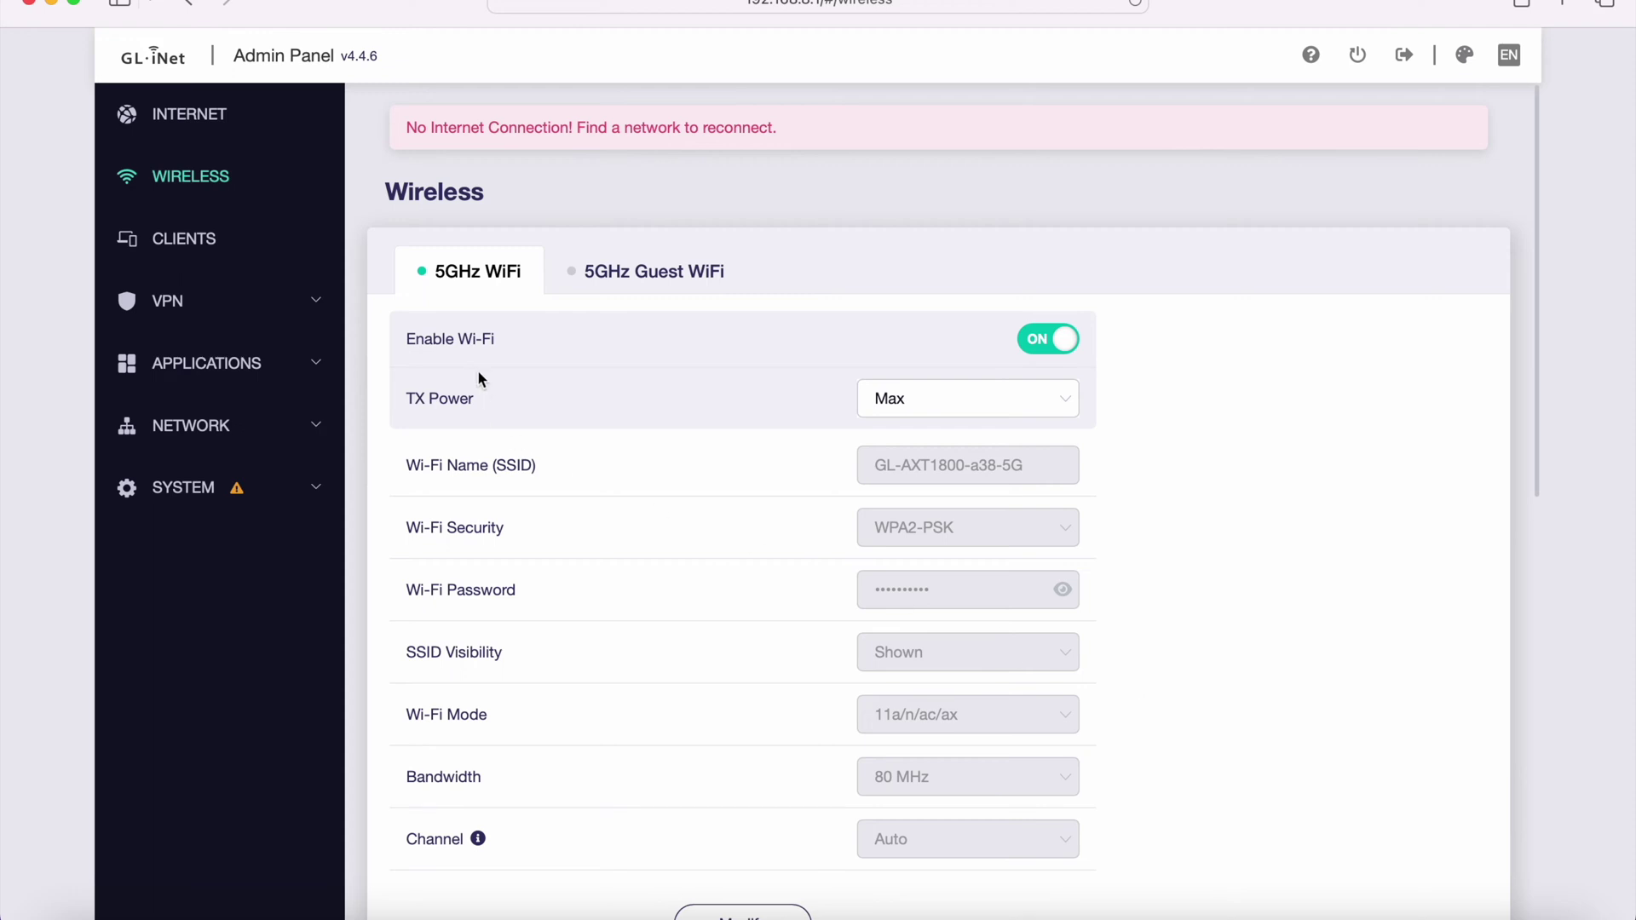
scroll(1210, 314, down, 1)
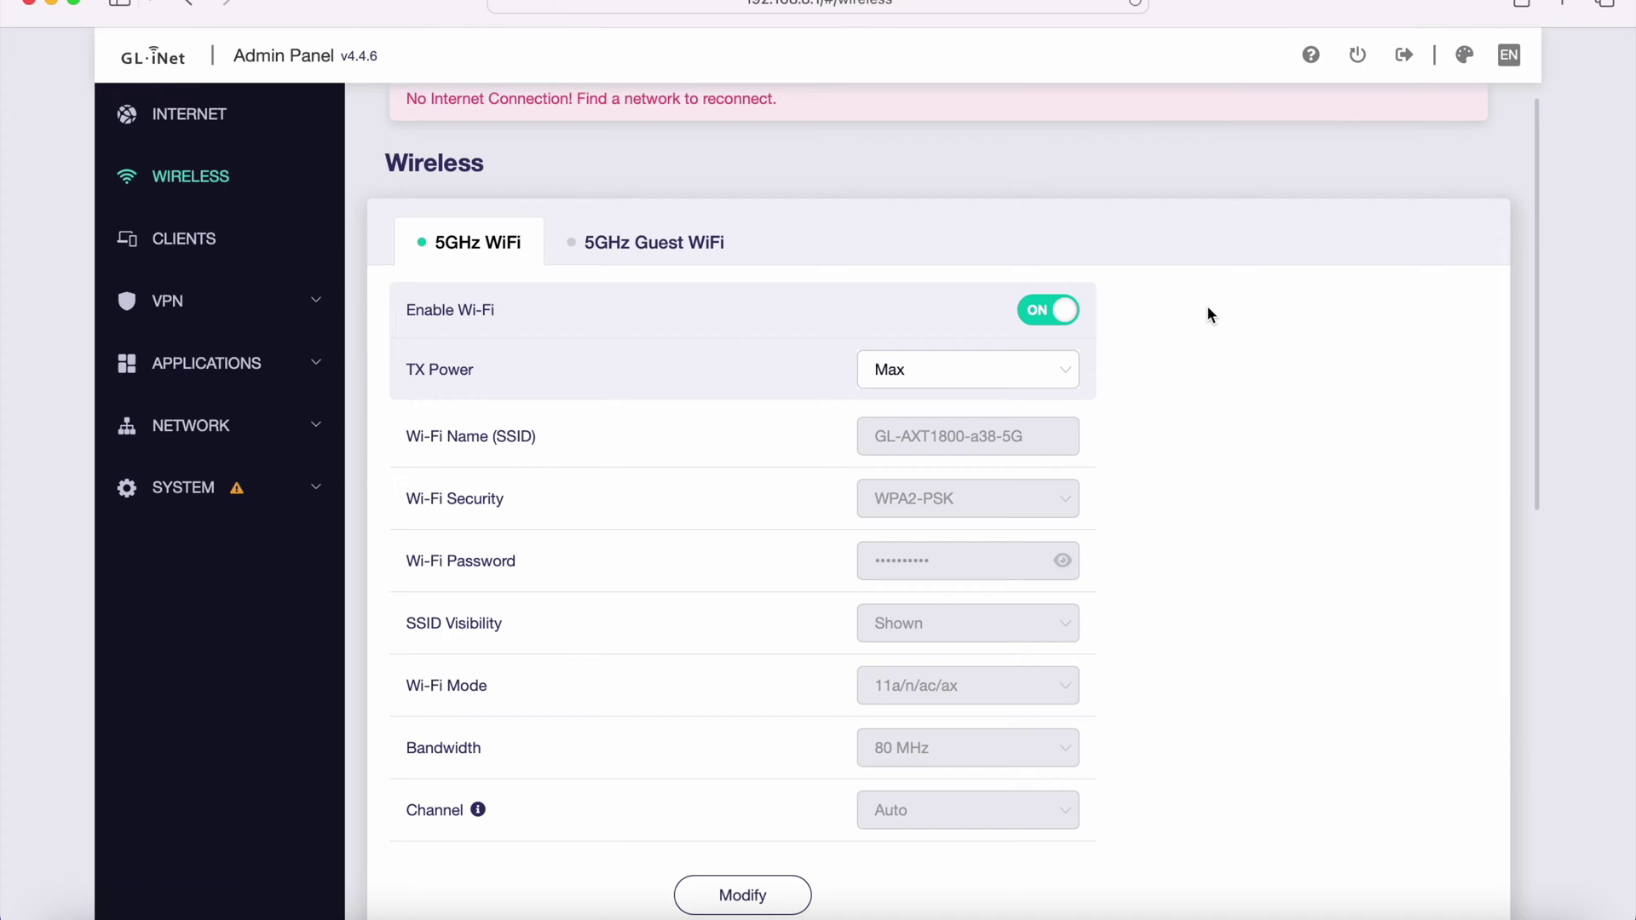
click(1054, 365)
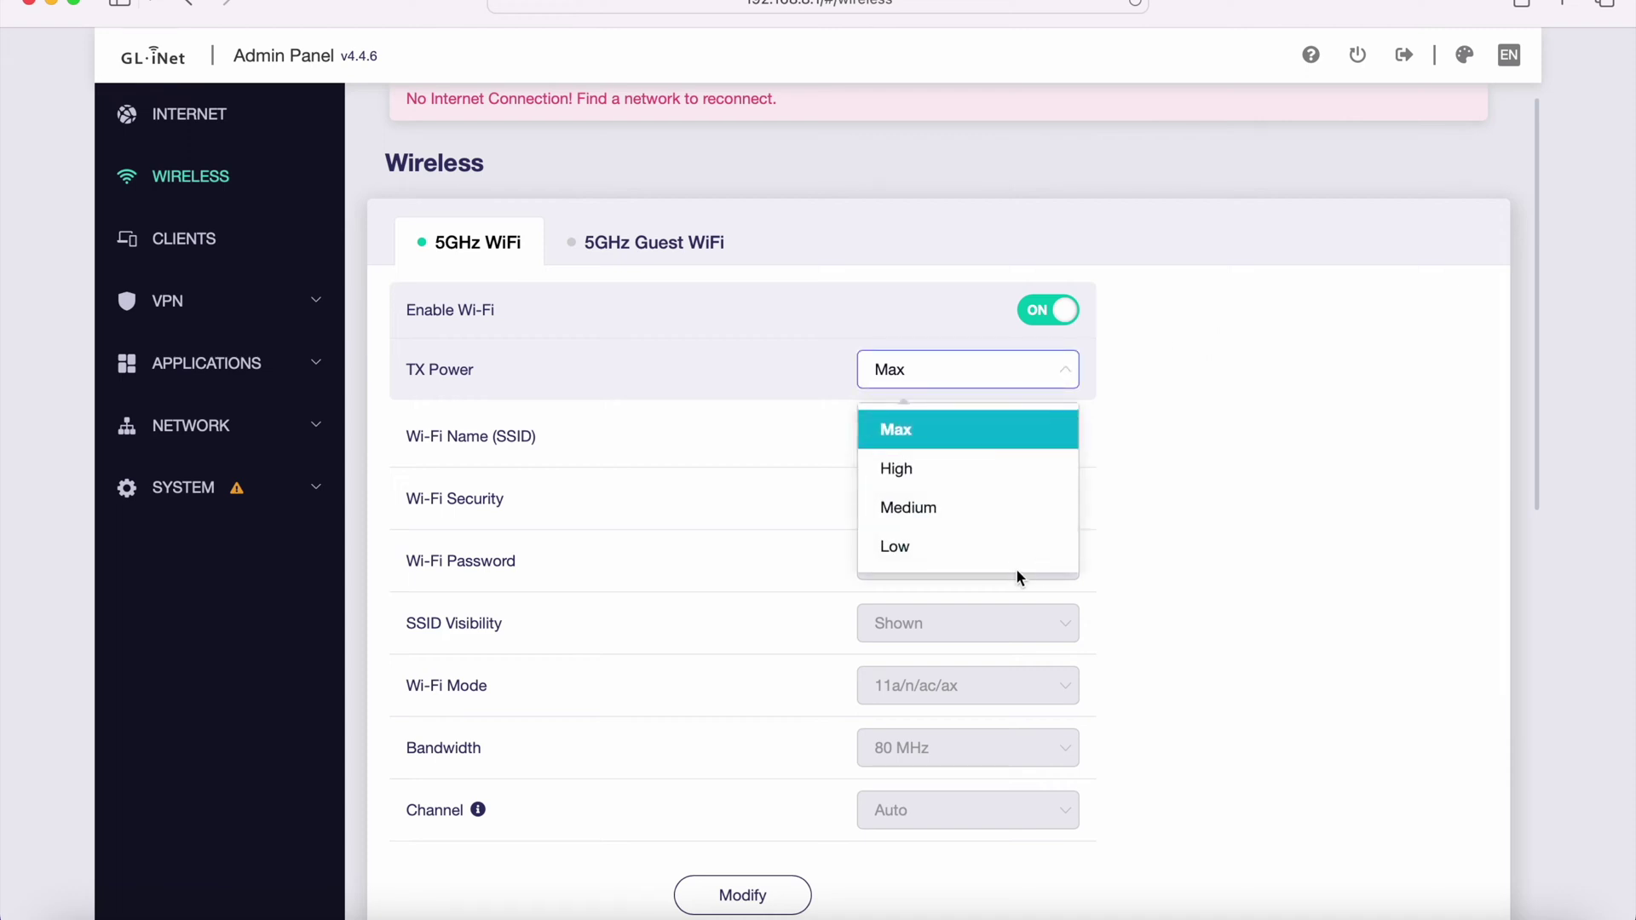
click(1171, 363)
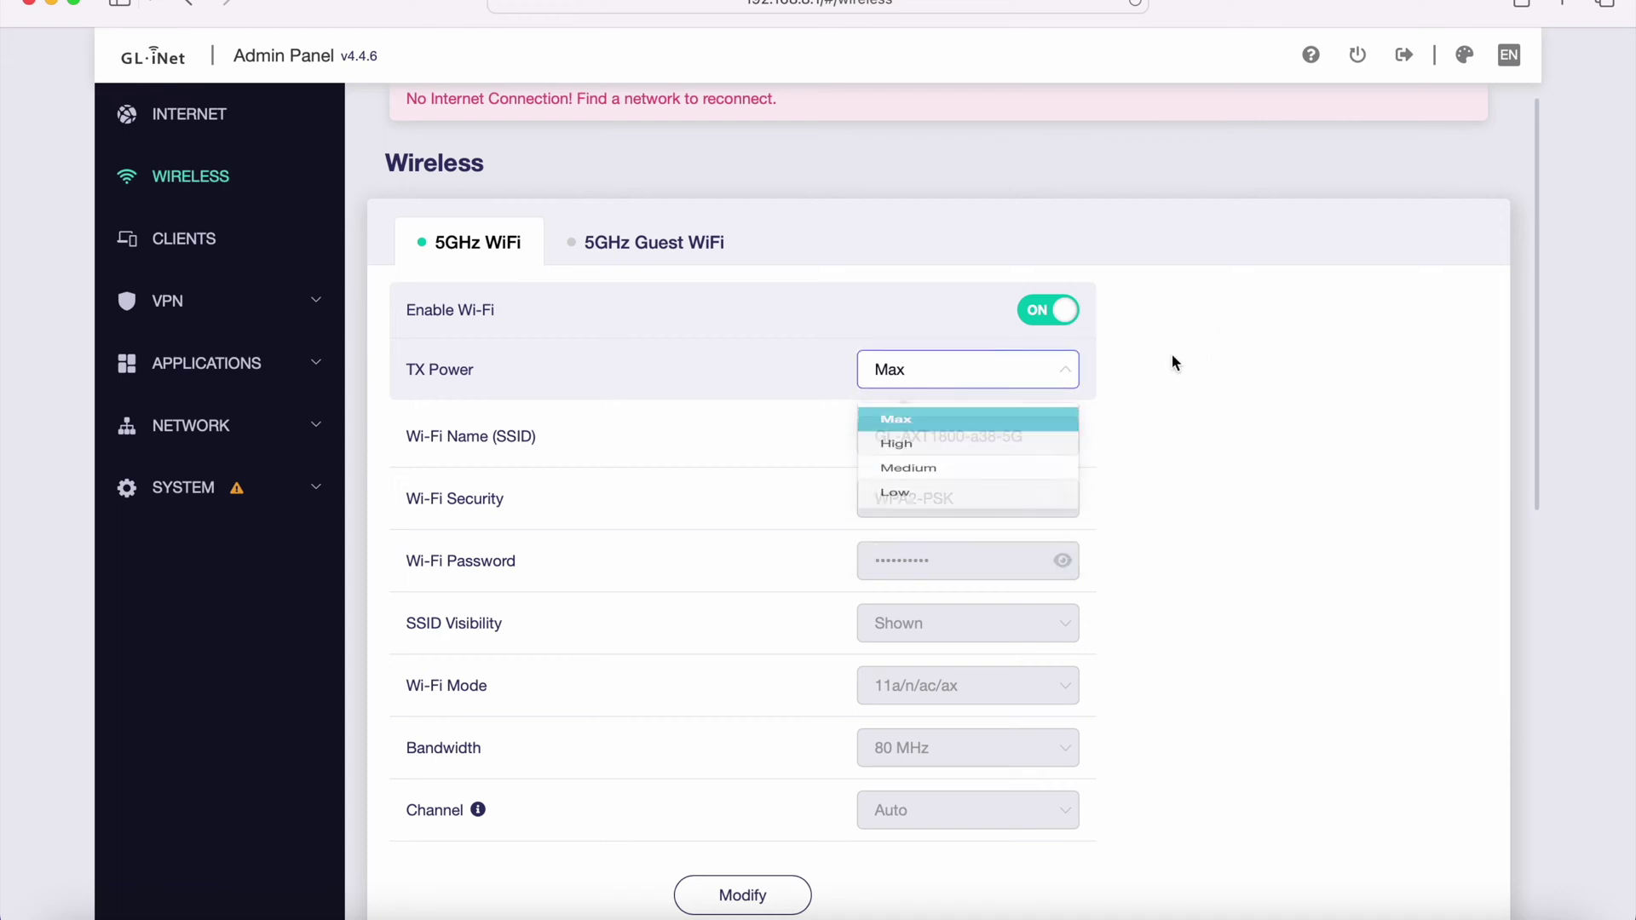
scroll(1253, 579, down, 2)
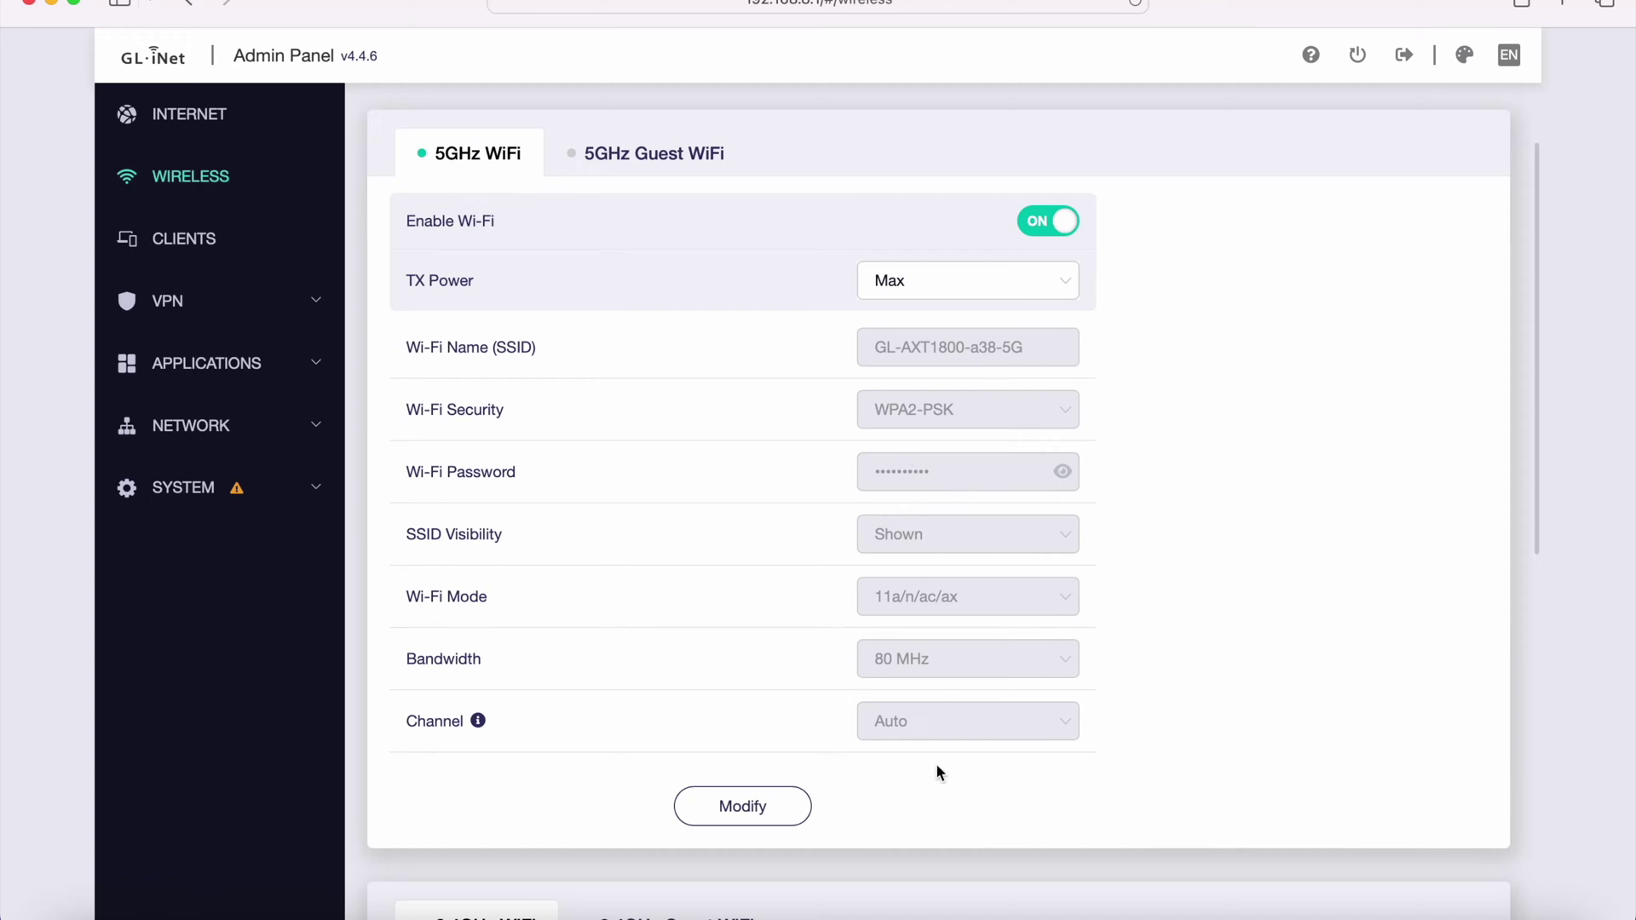
click(759, 811)
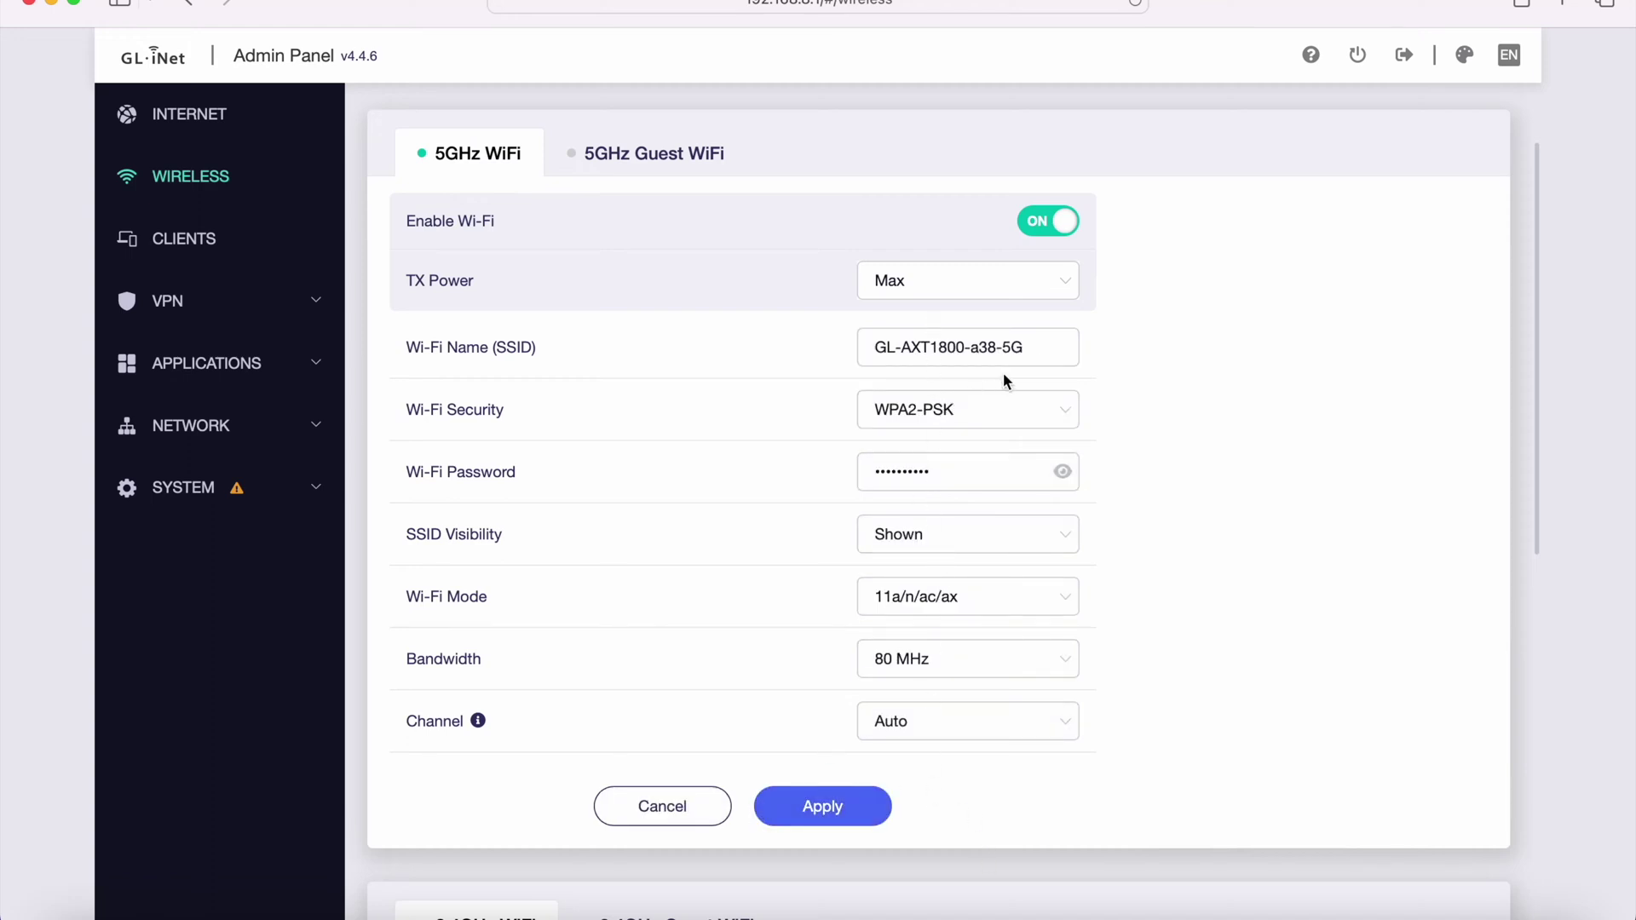
drag(1033, 347, 853, 347)
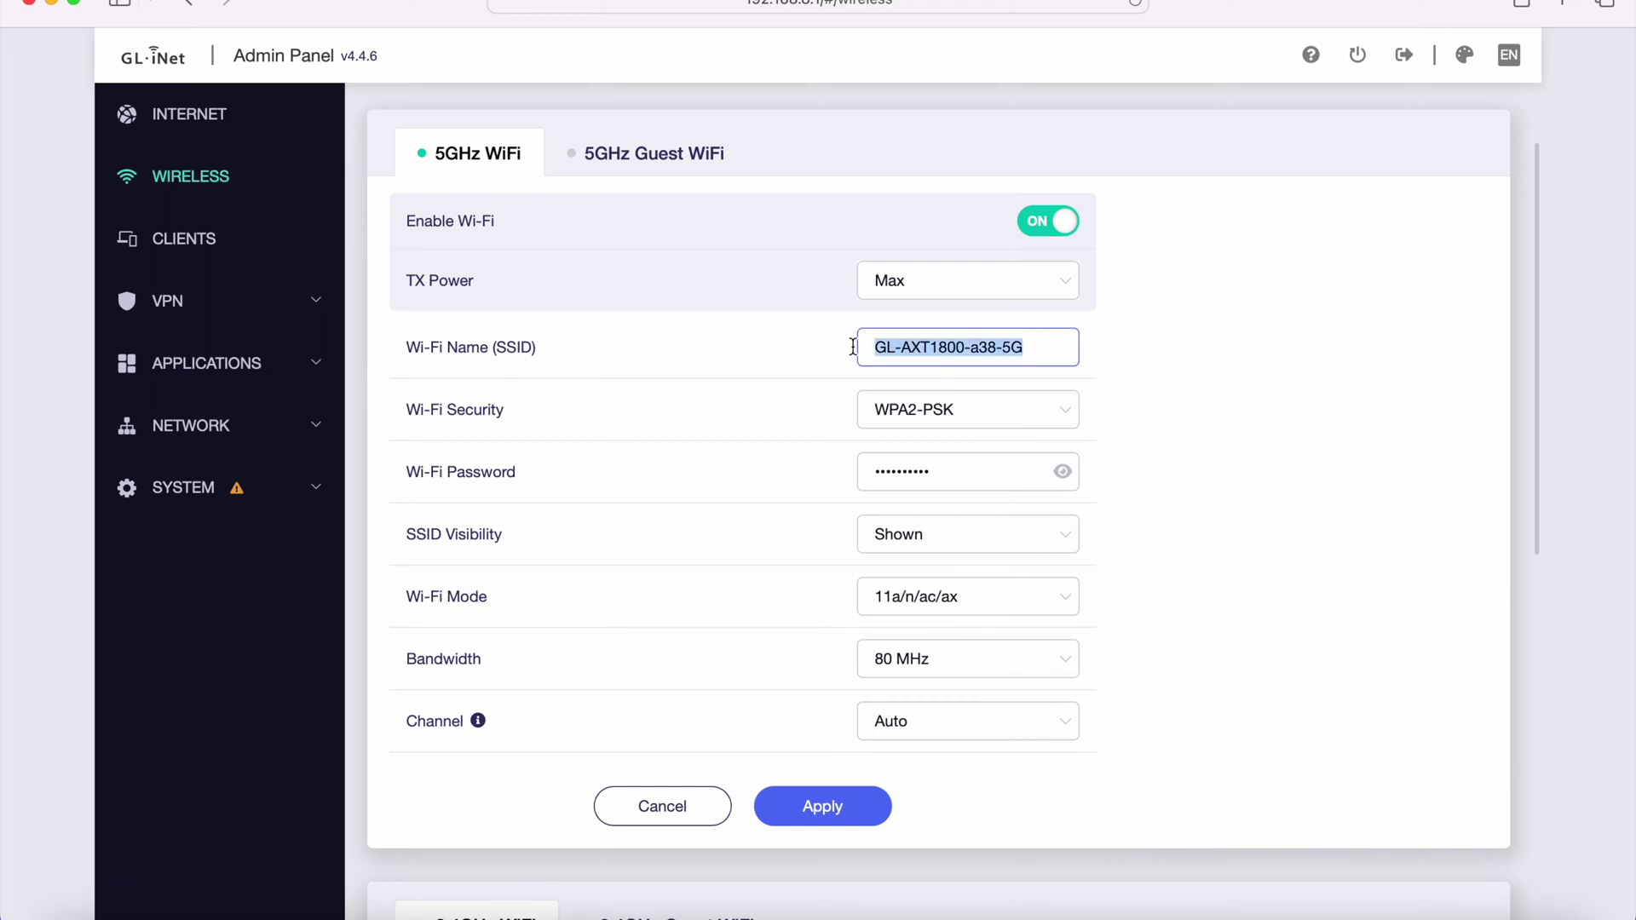
click(988, 410)
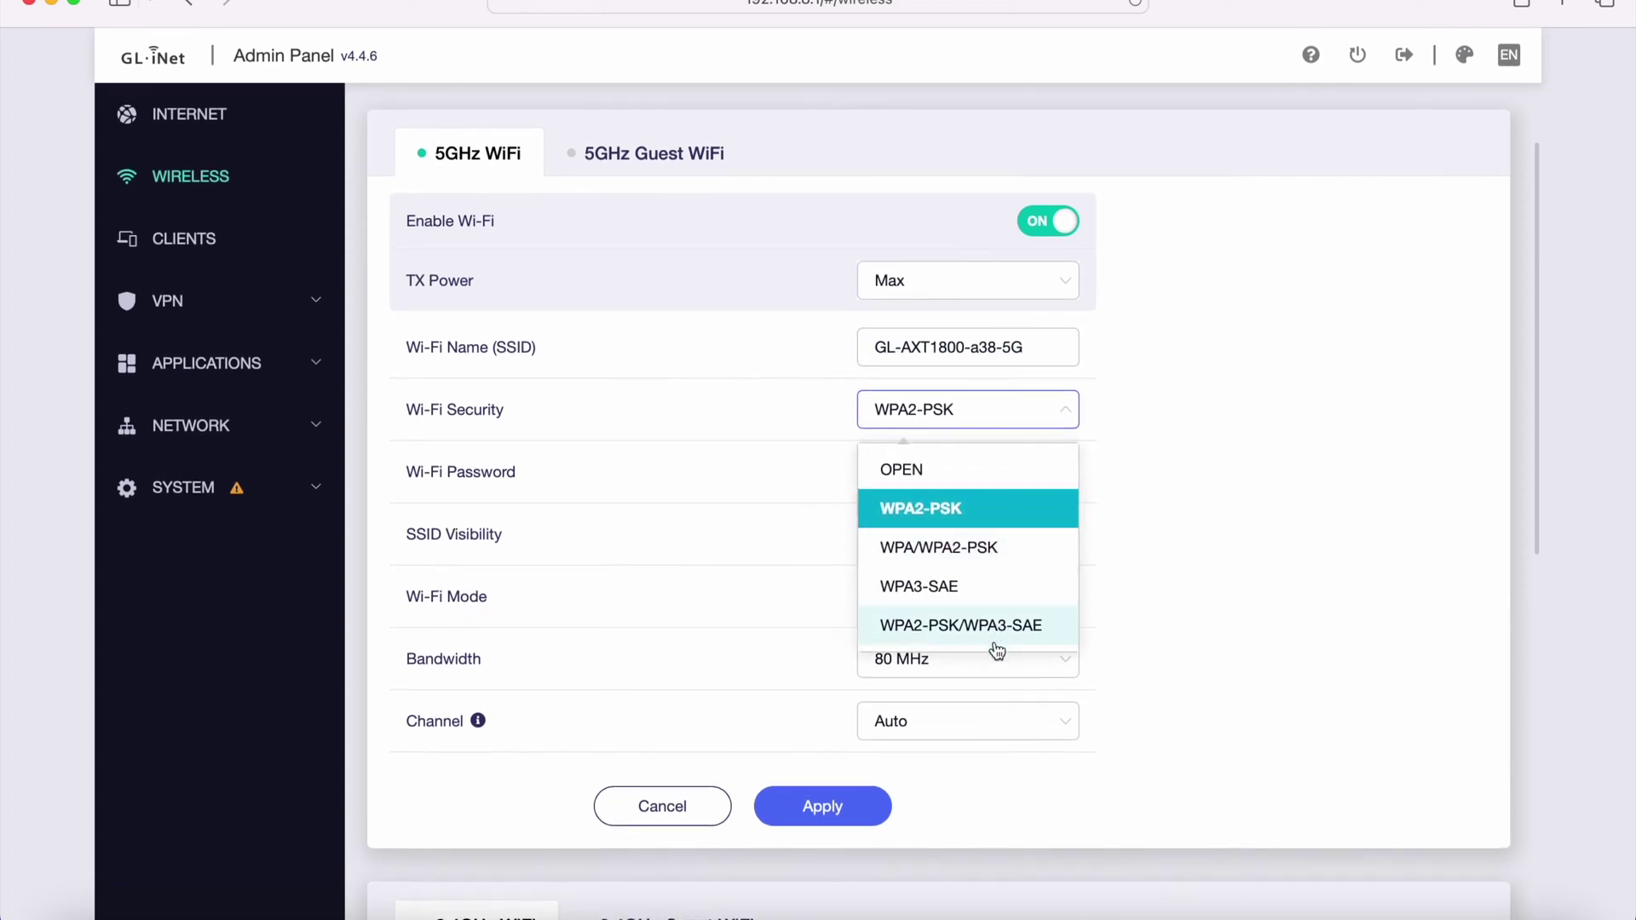
click(1117, 447)
scroll(1185, 447, down, 1)
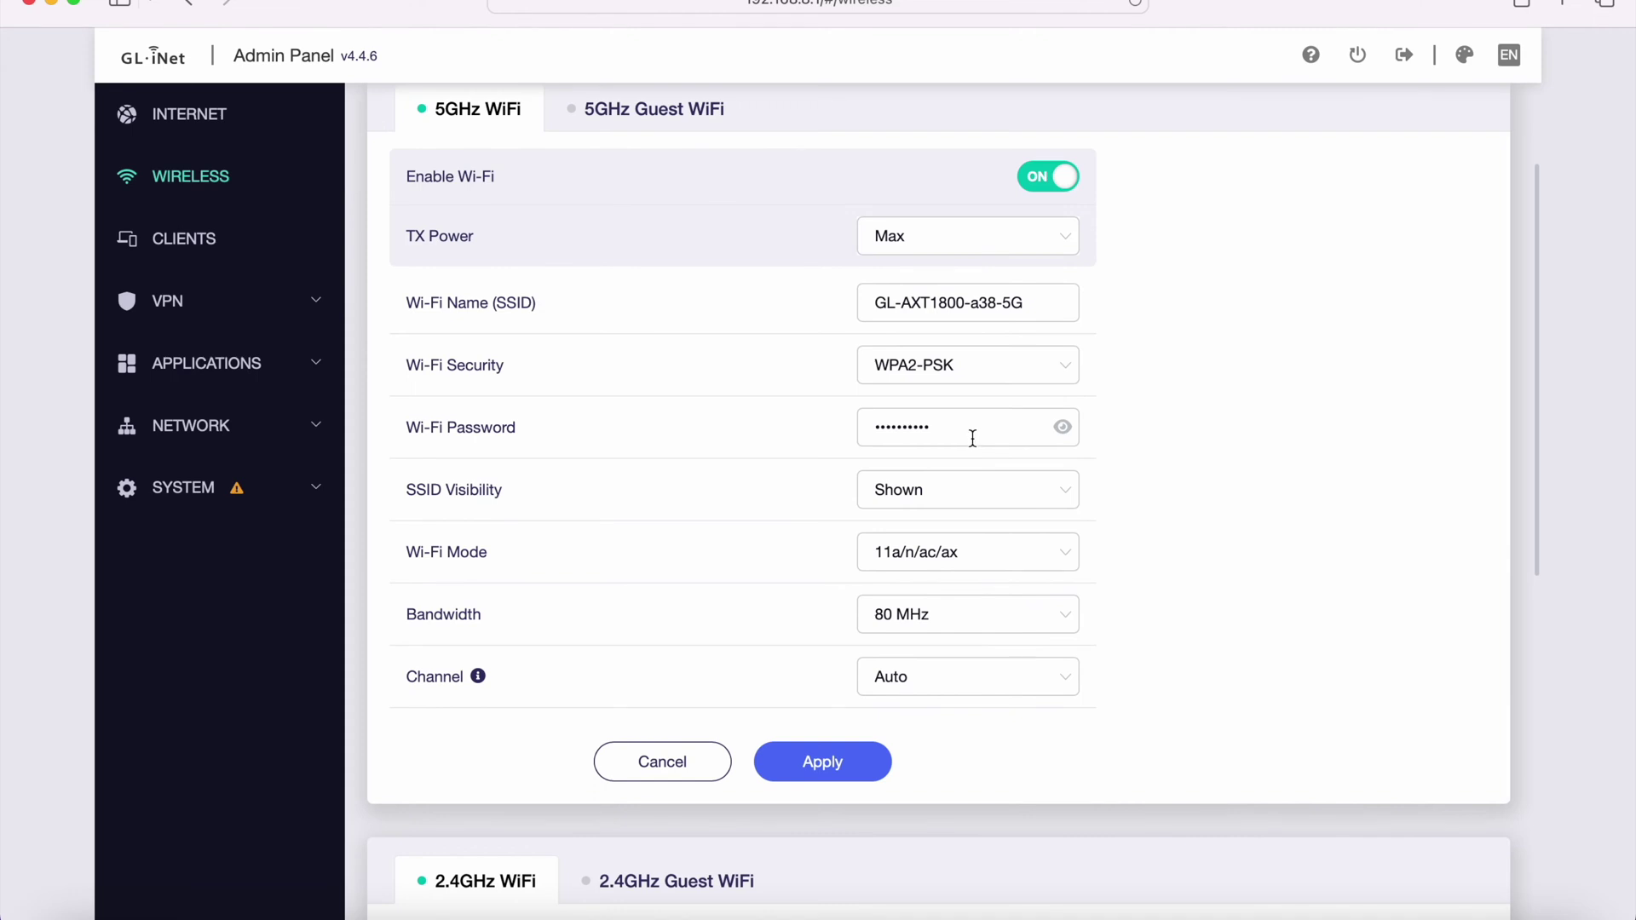
click(1024, 494)
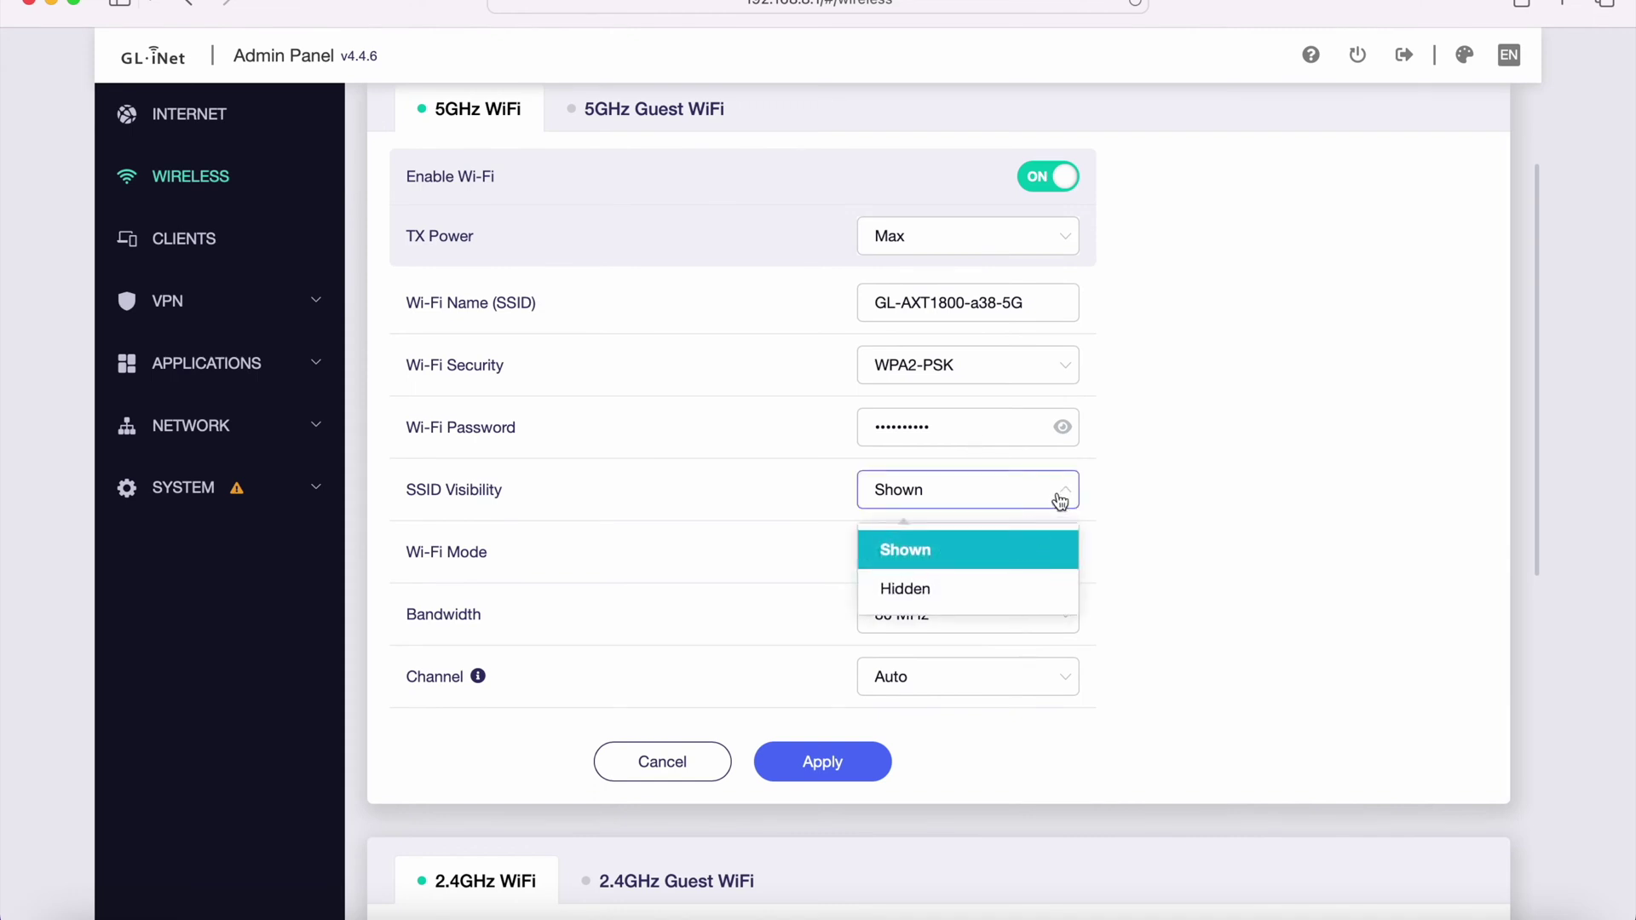
click(1059, 499)
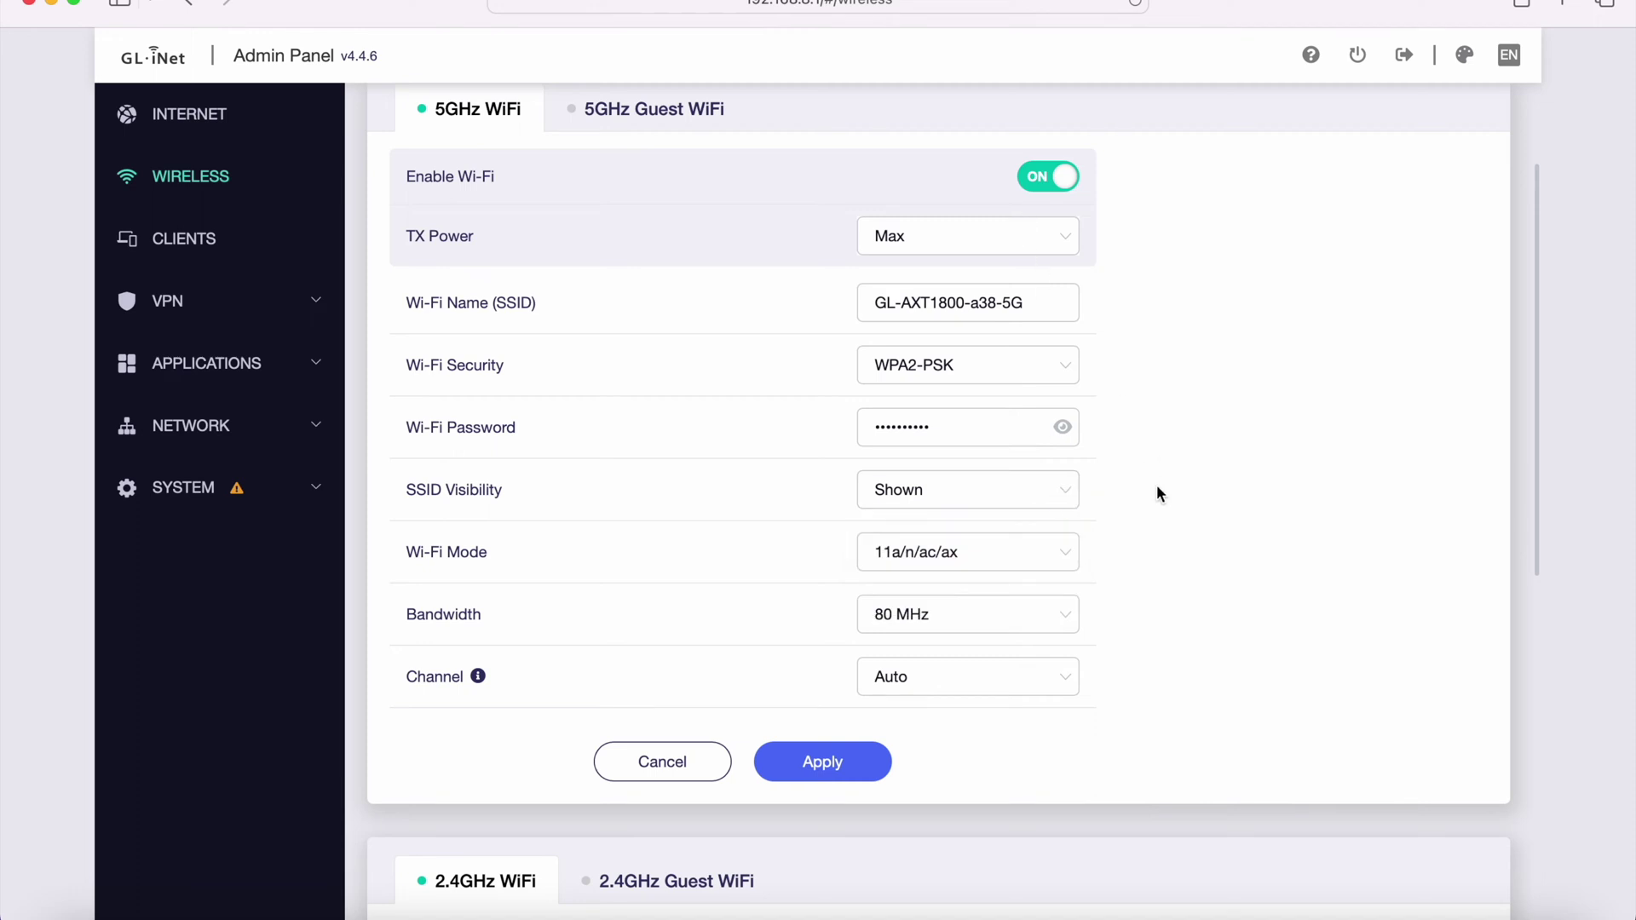
scroll(1157, 494, down, 2)
click(1023, 454)
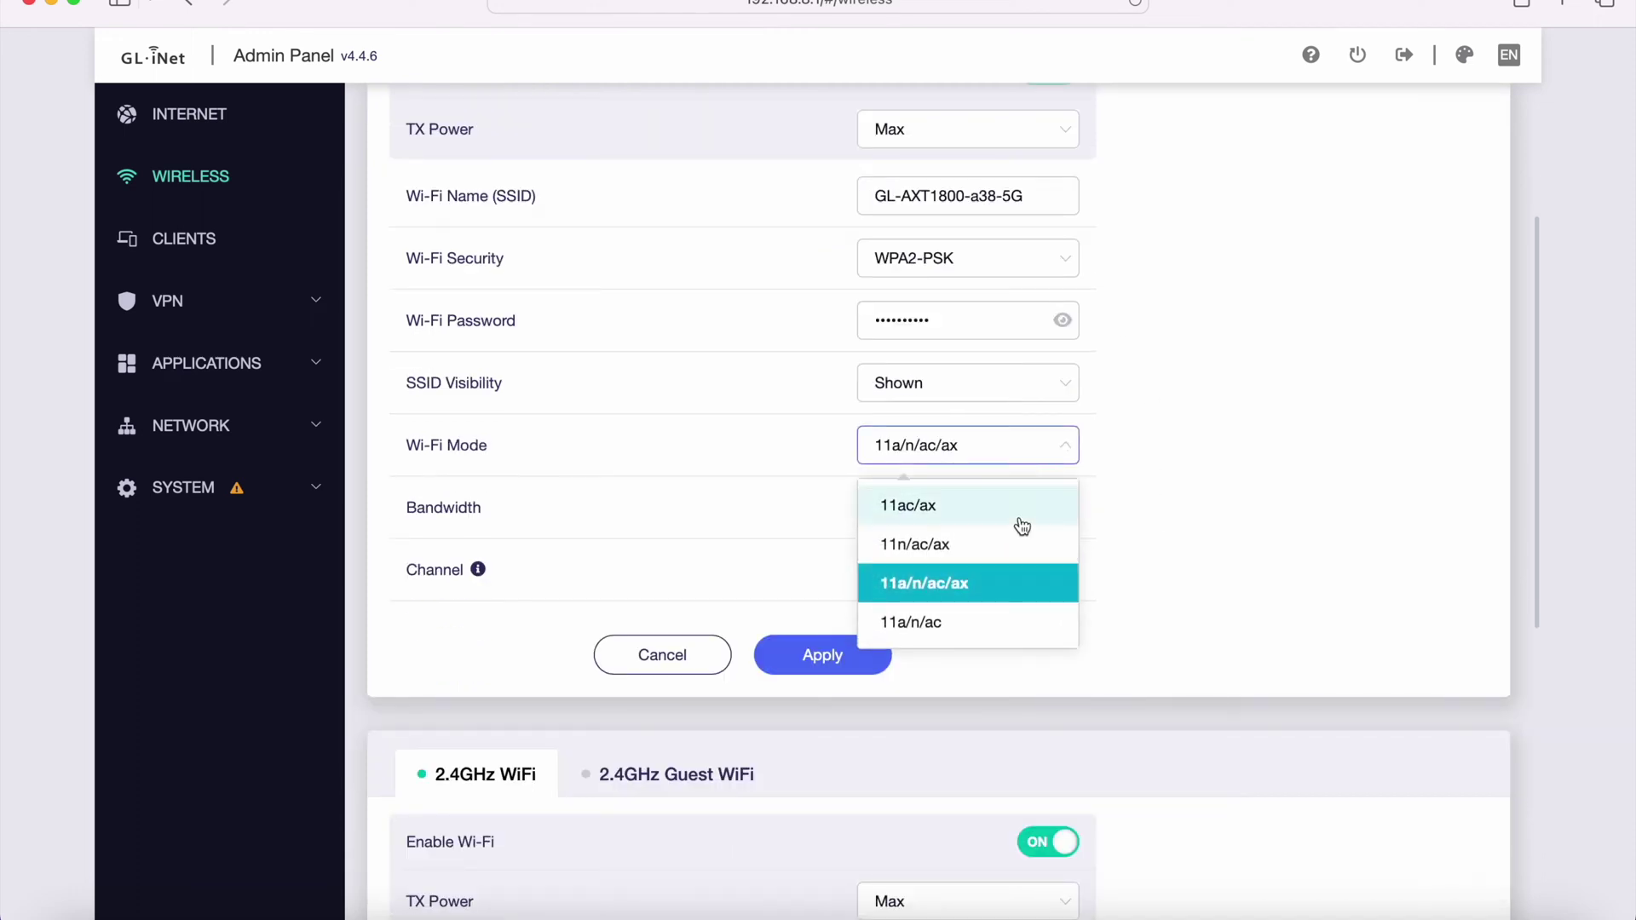
click(1057, 462)
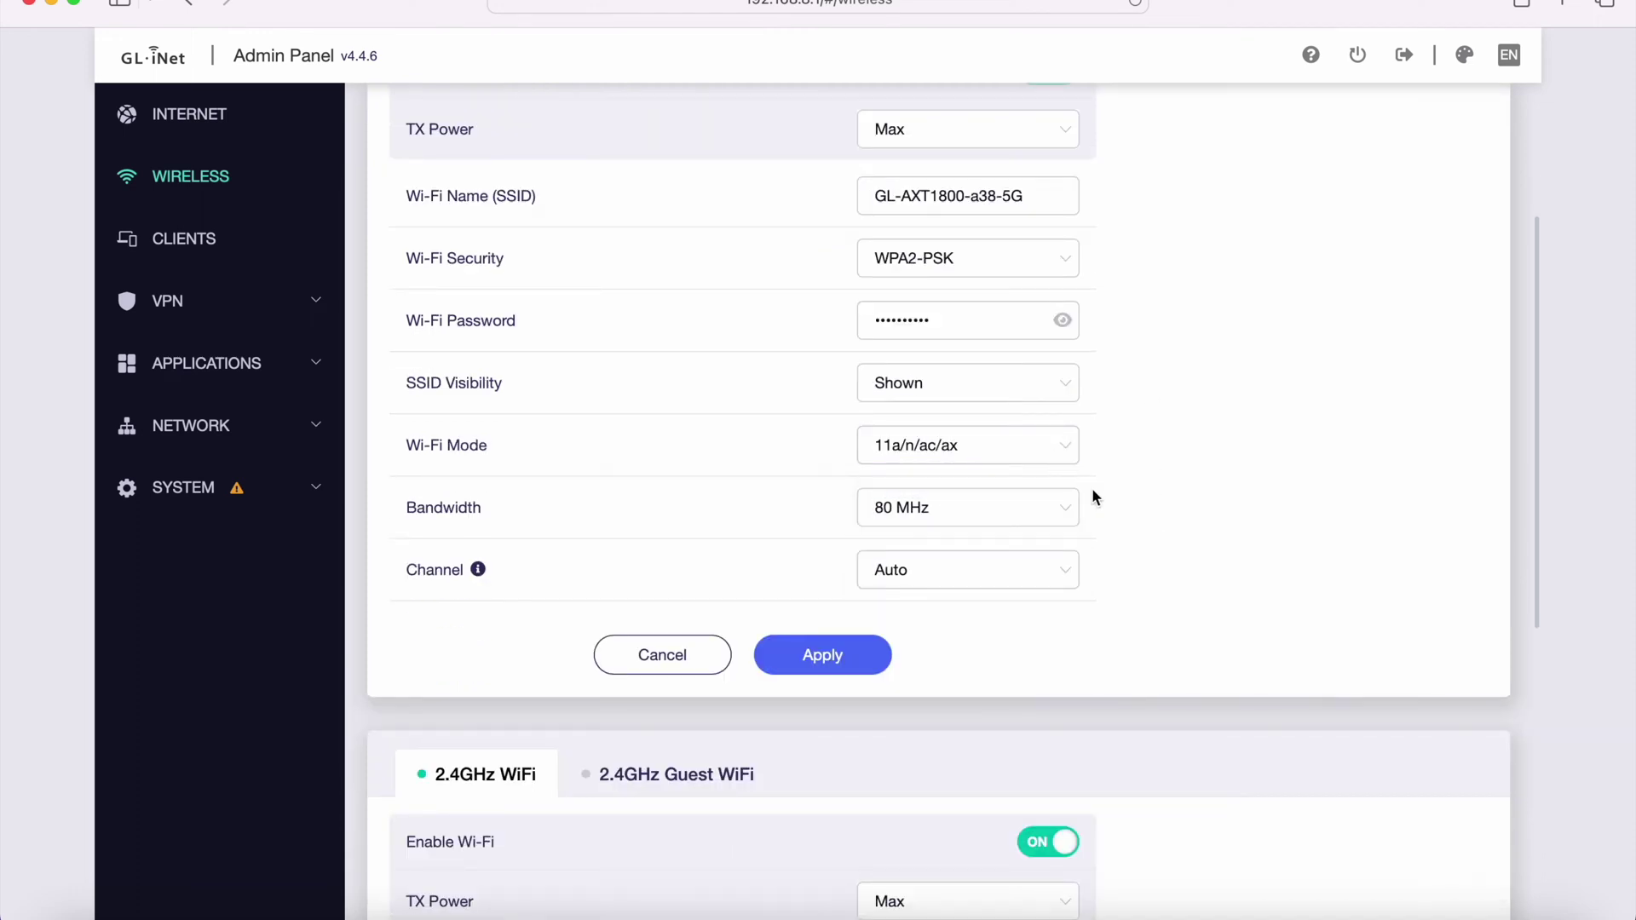
click(1069, 510)
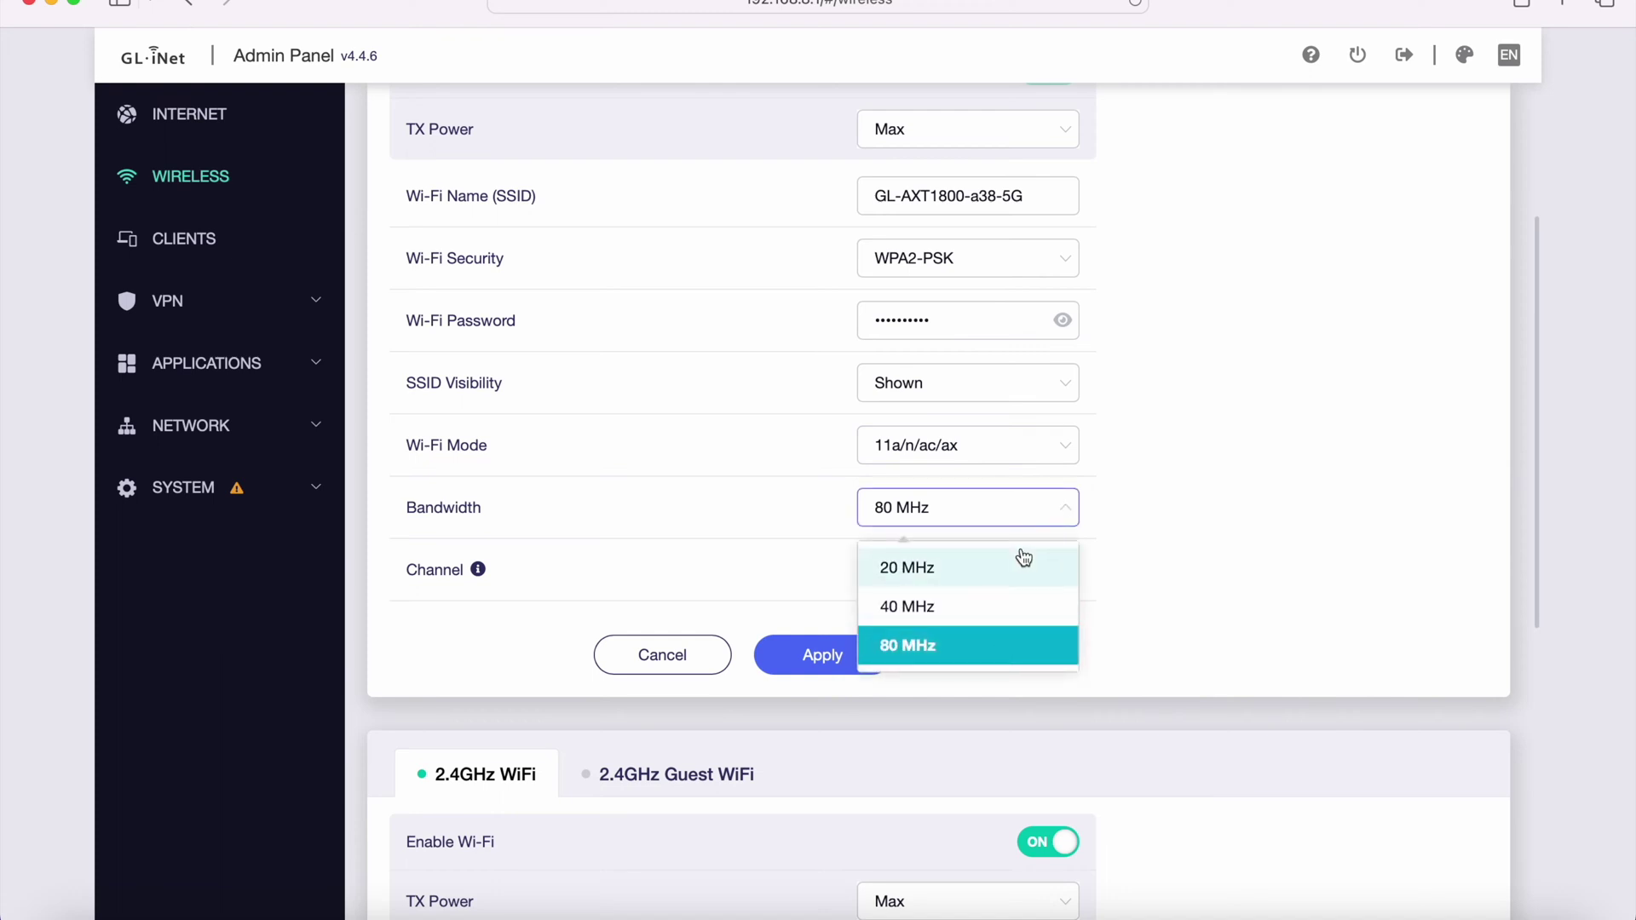
click(1159, 494)
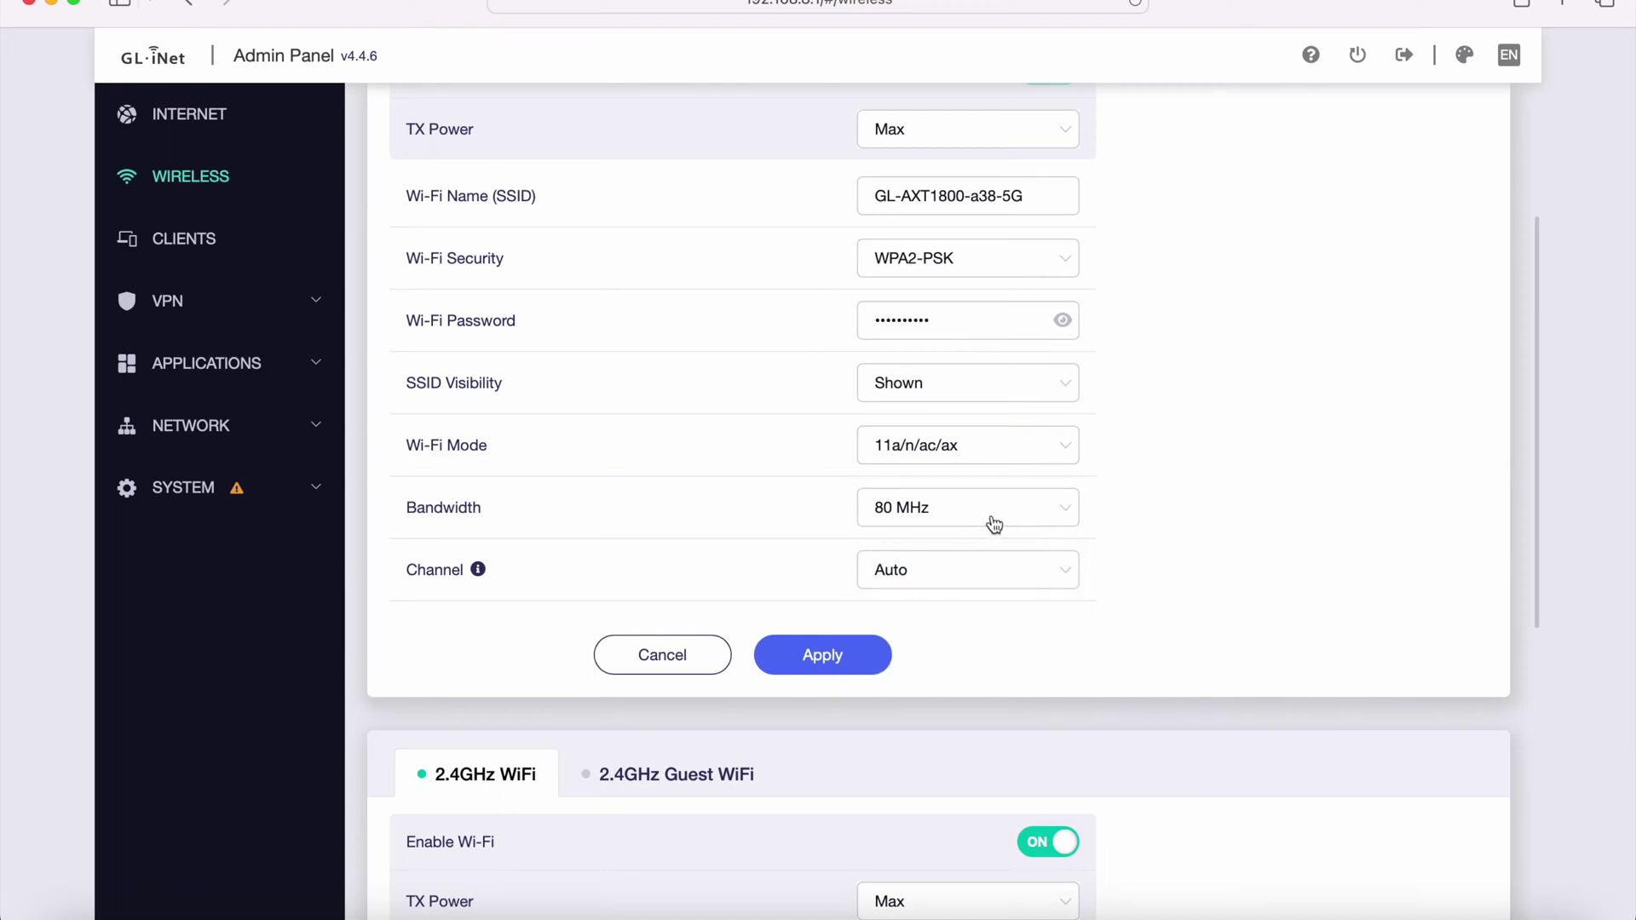
click(1018, 567)
click(1174, 506)
click(1056, 574)
scroll(1191, 596, down, 3)
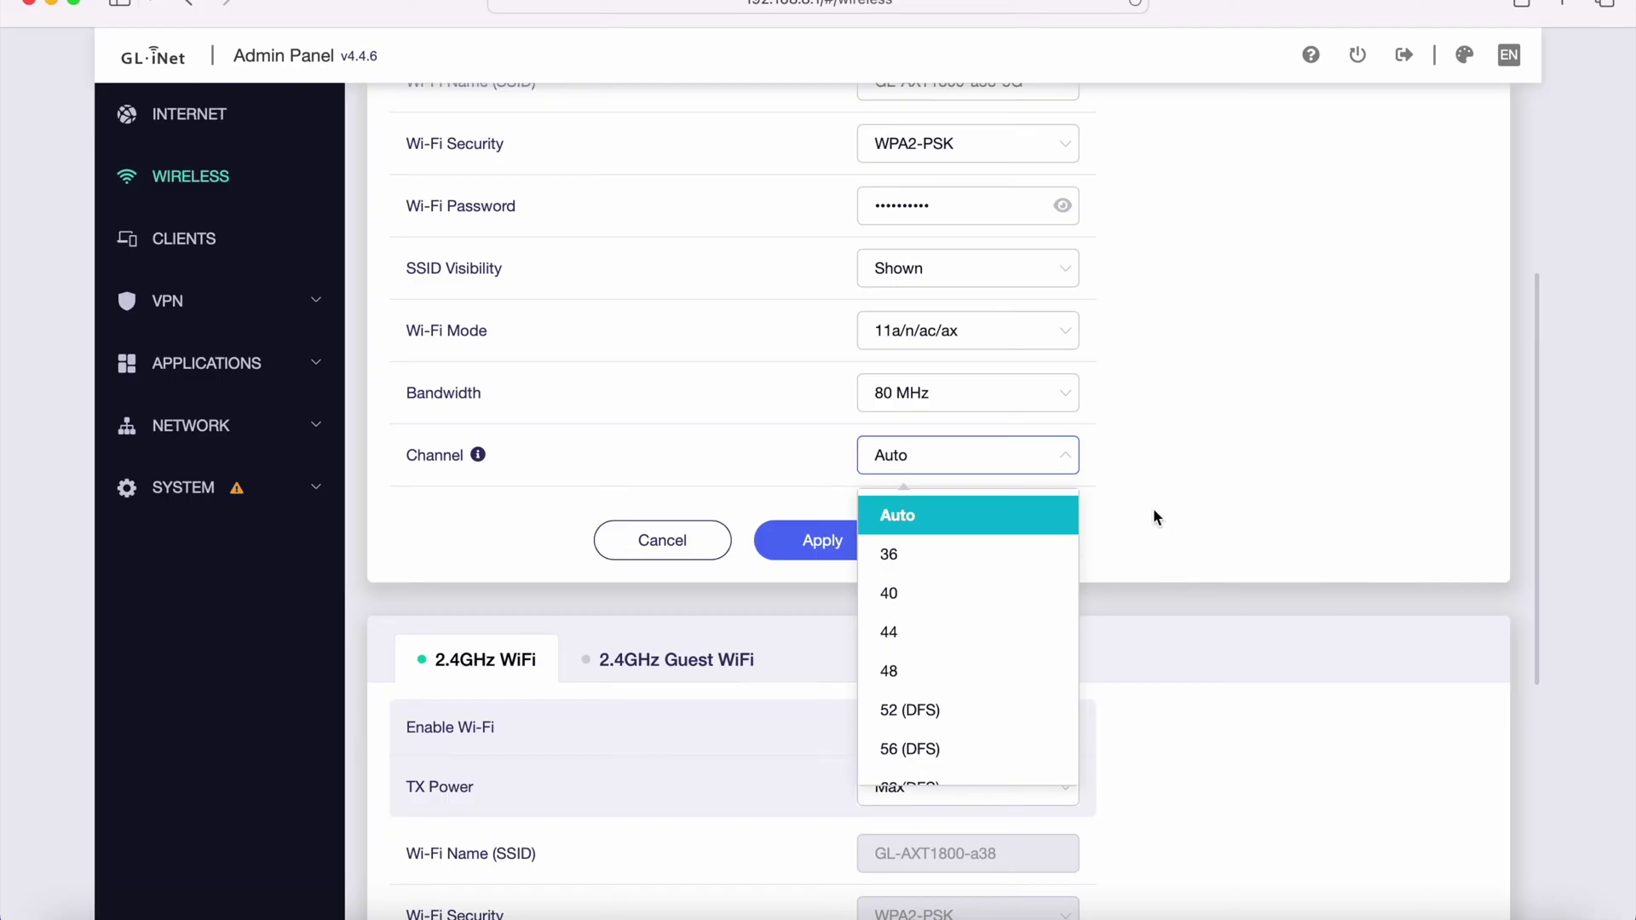
click(1154, 509)
scroll(1154, 510, down, 2)
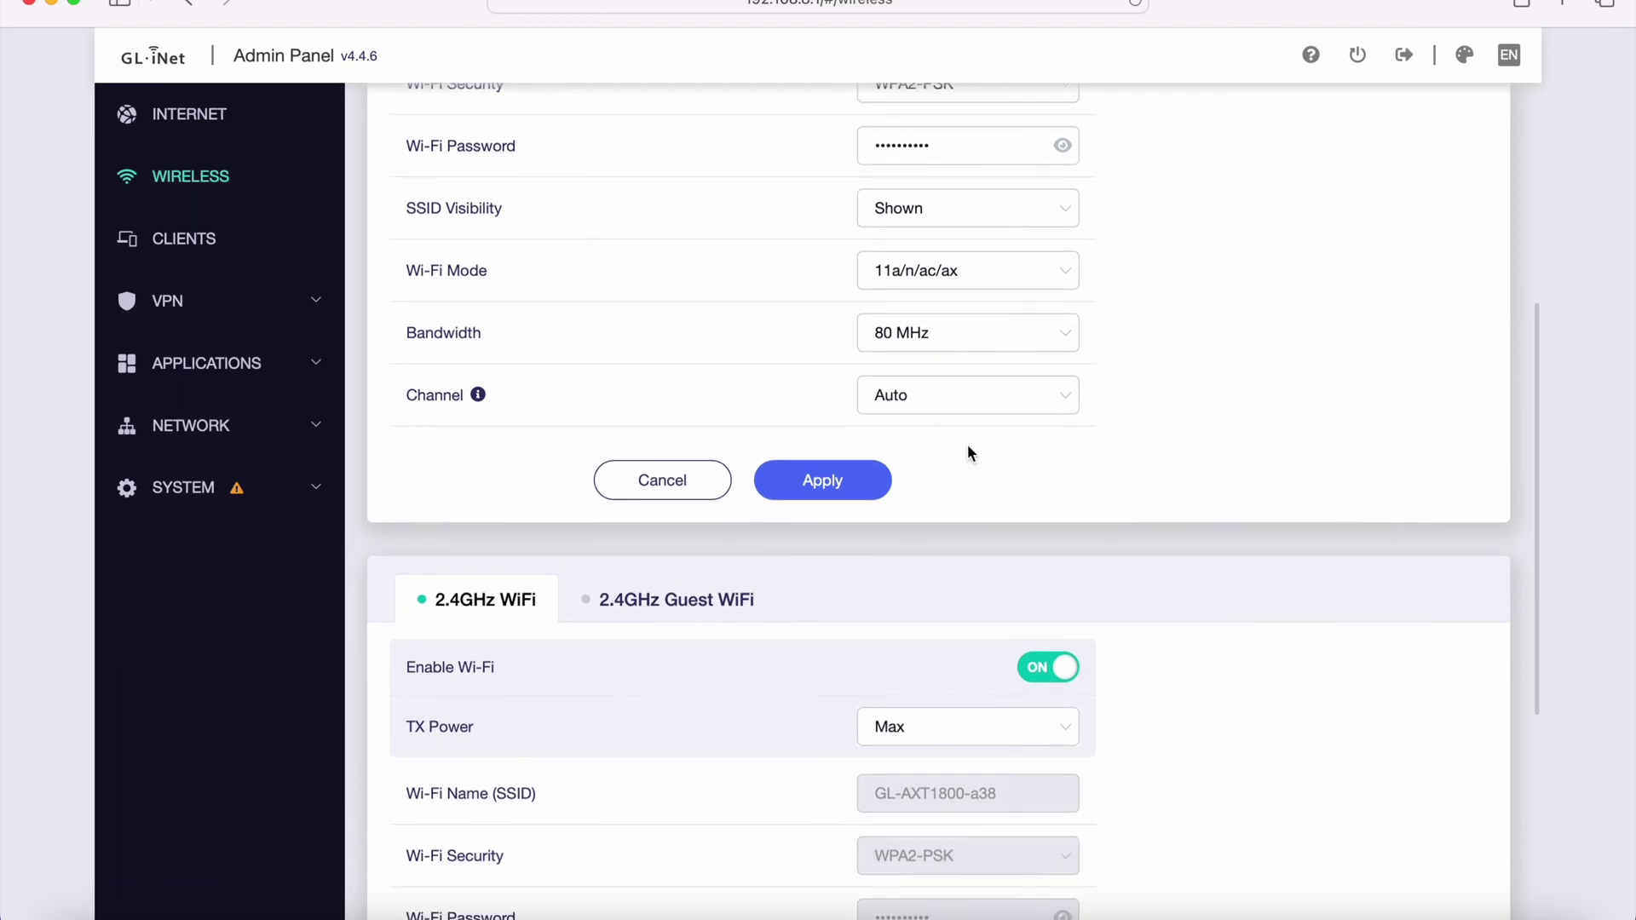
scroll(993, 522, down, 5)
- Discard the 5GHz Wi-Fi edits and scroll through its locked settings
click(685, 300)
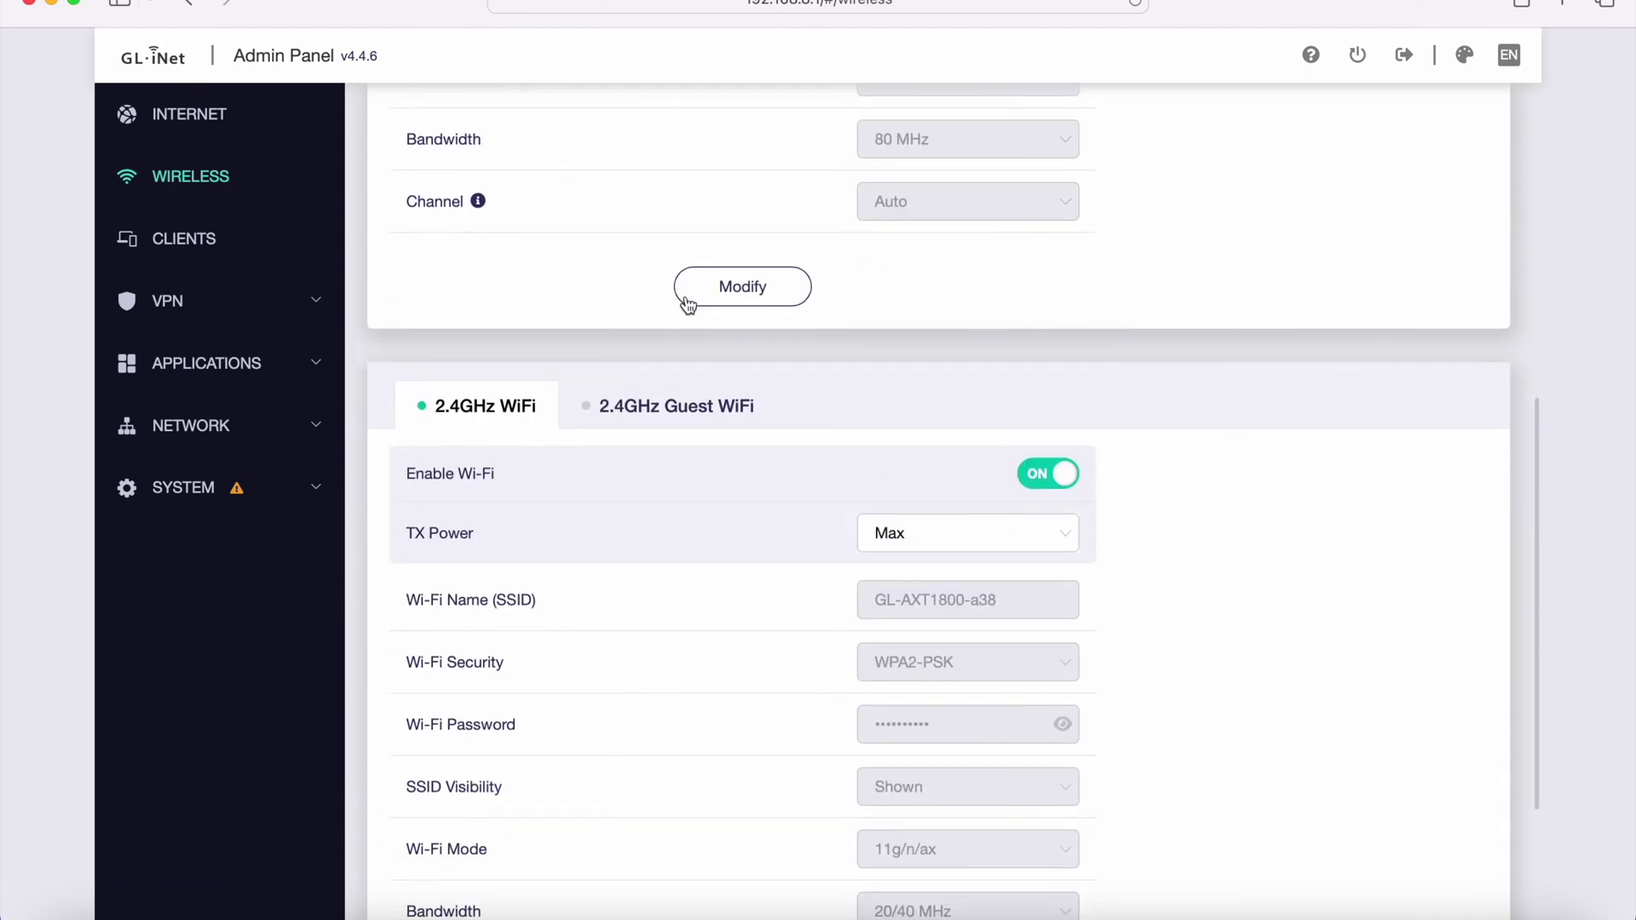
scroll(983, 317, up, 8)
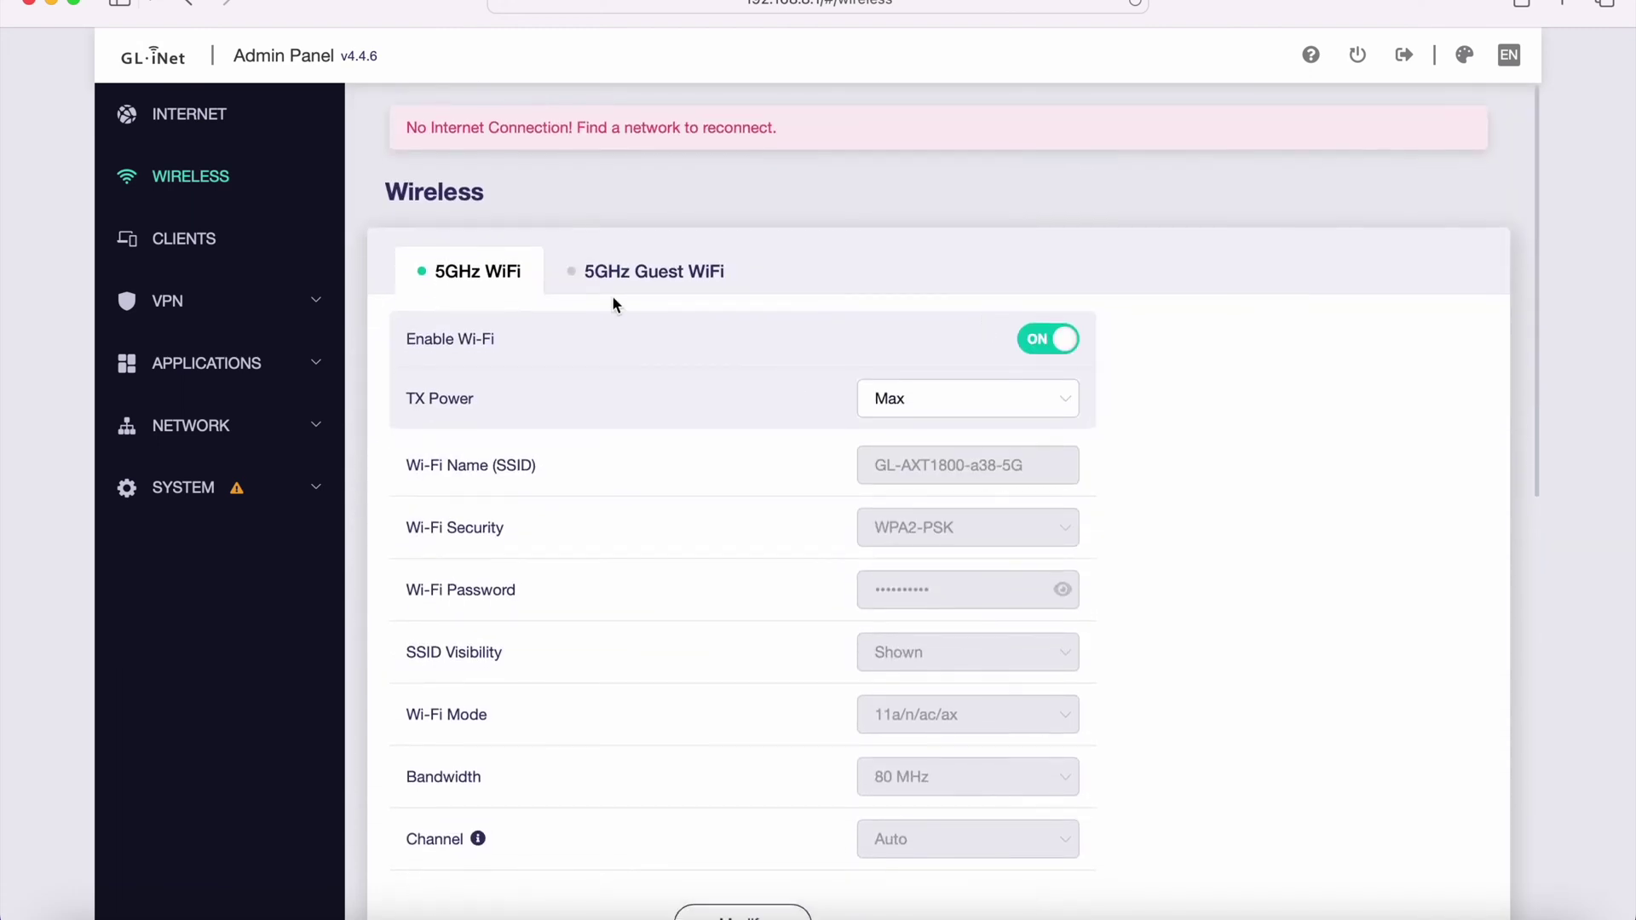
scroll(674, 481, down, 10)
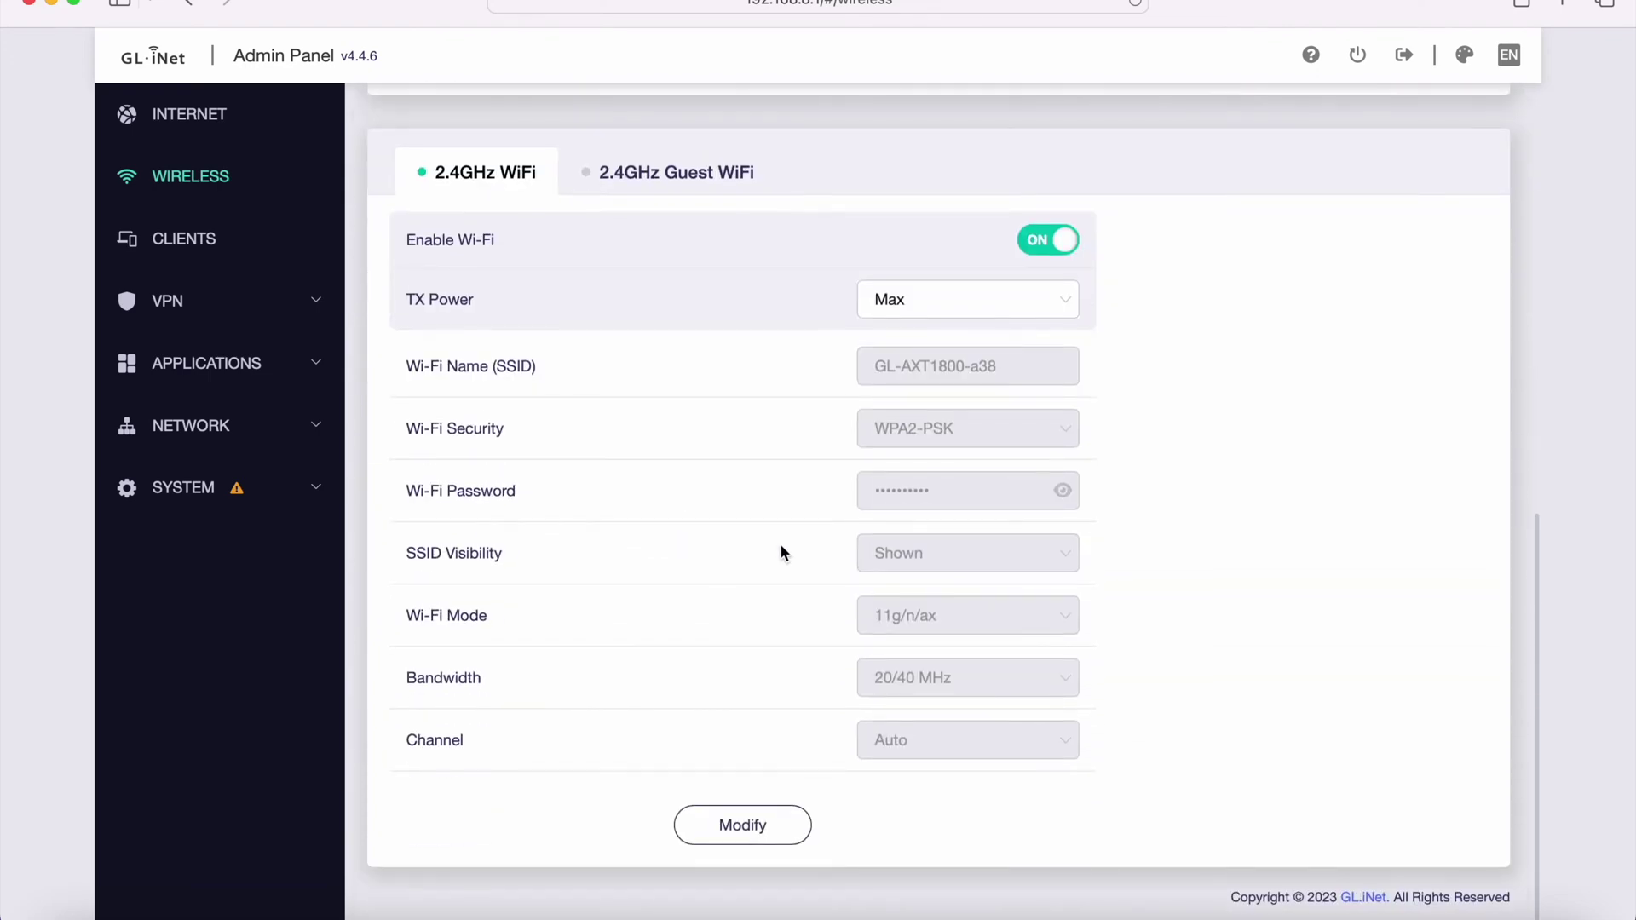
scroll(806, 542, up, 3)
scroll(807, 541, down, 3)
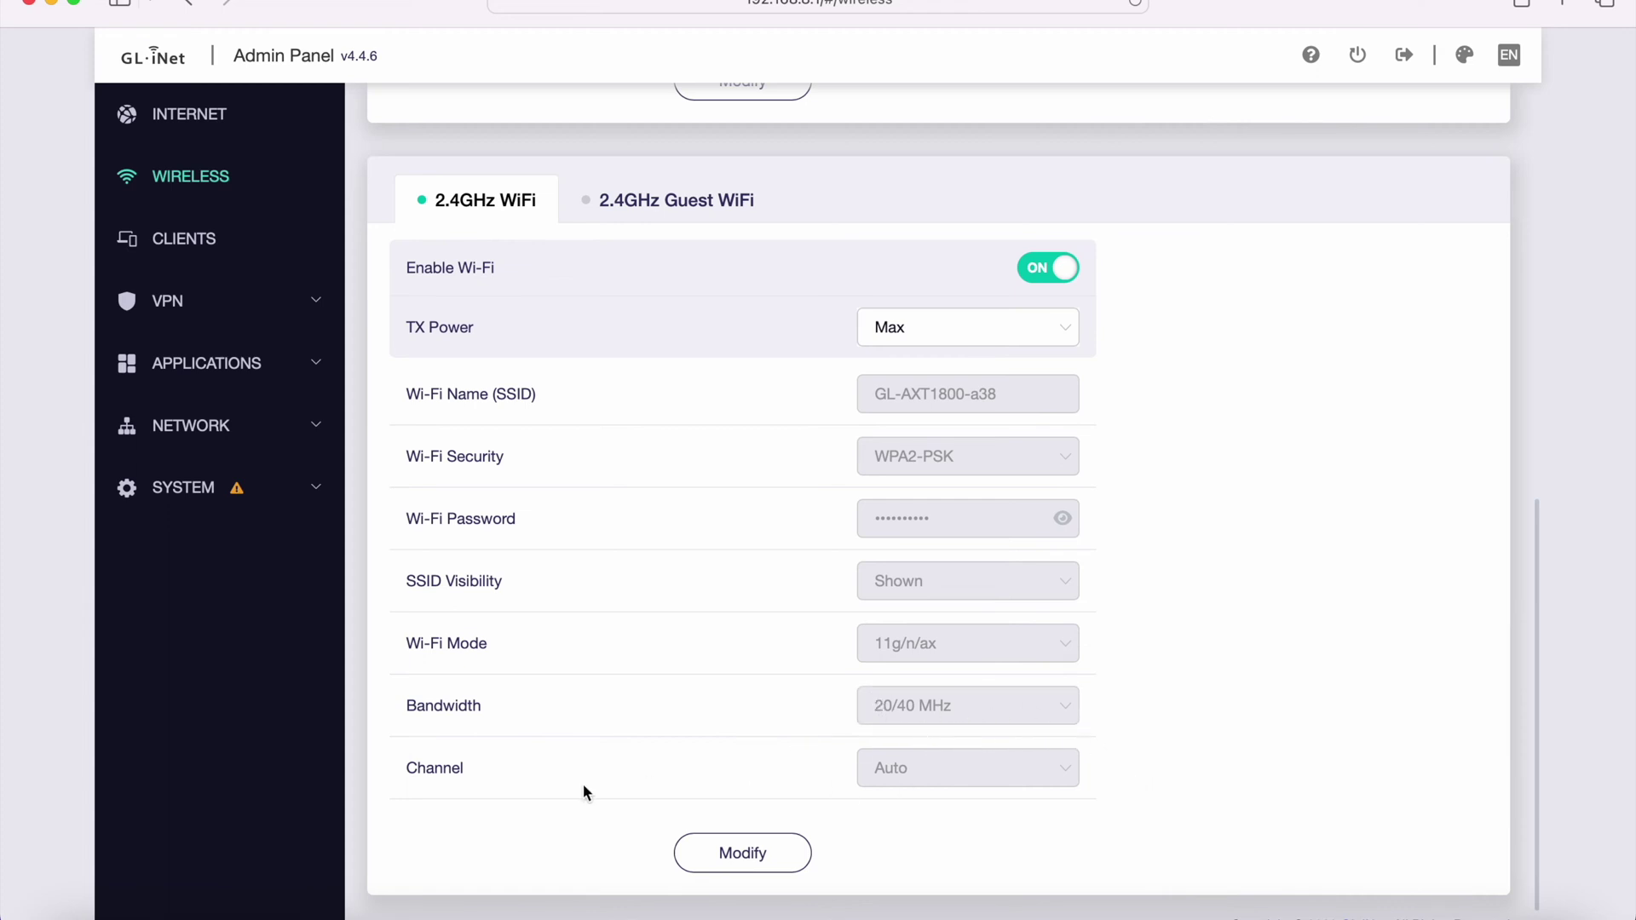
scroll(1028, 767, up, 1)
scroll(1027, 767, up, 4)
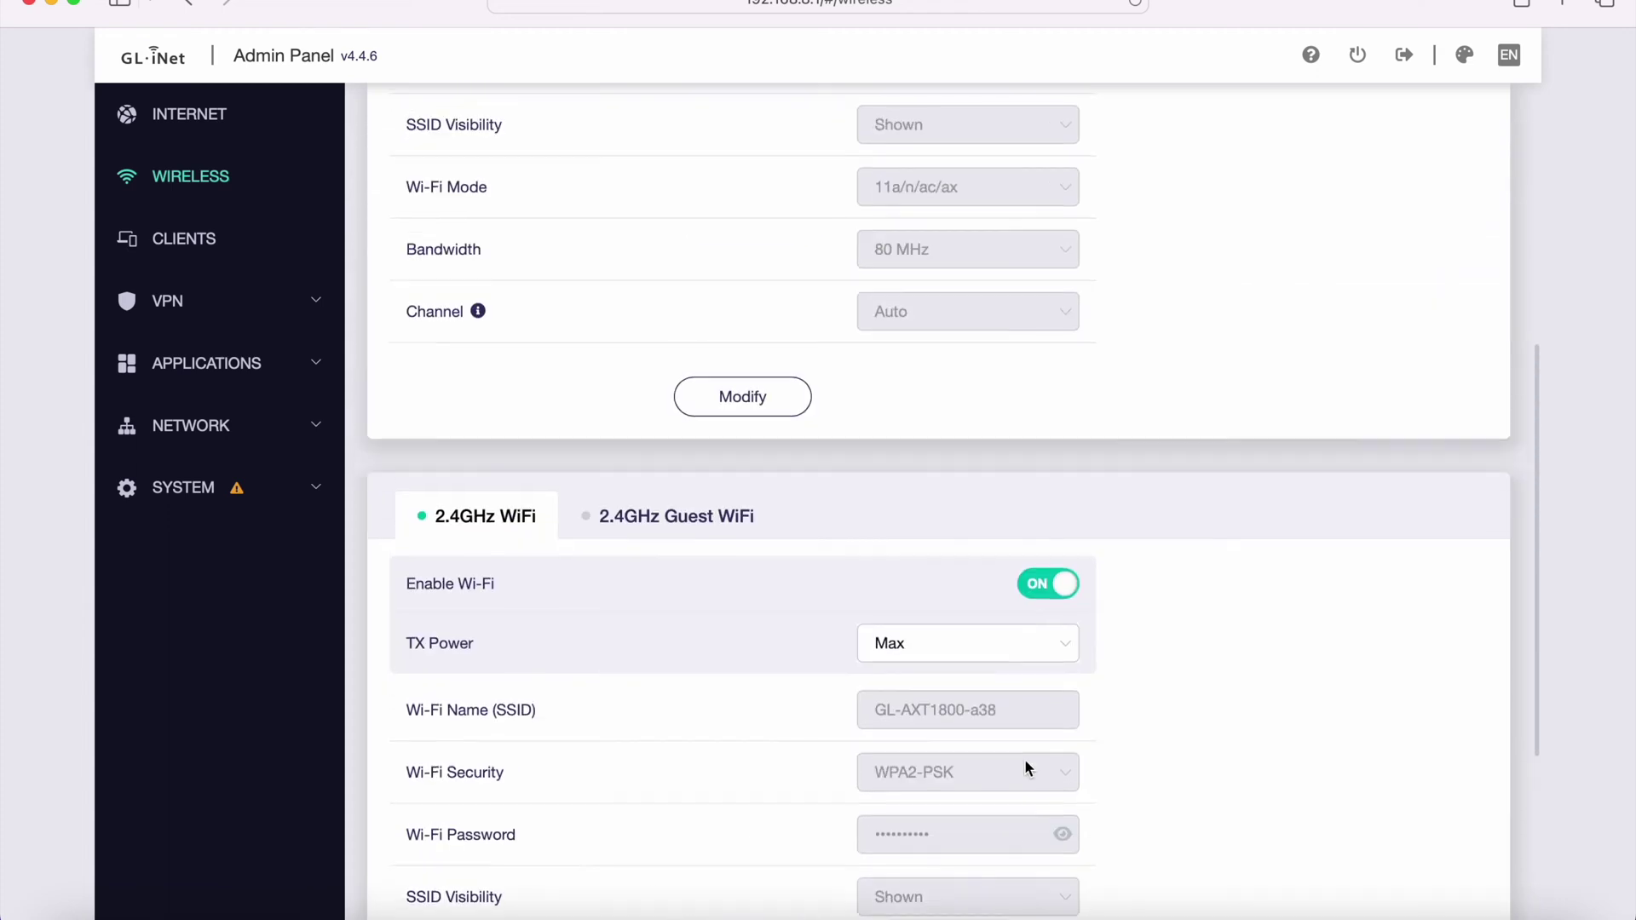
scroll(631, 612, up, 8)
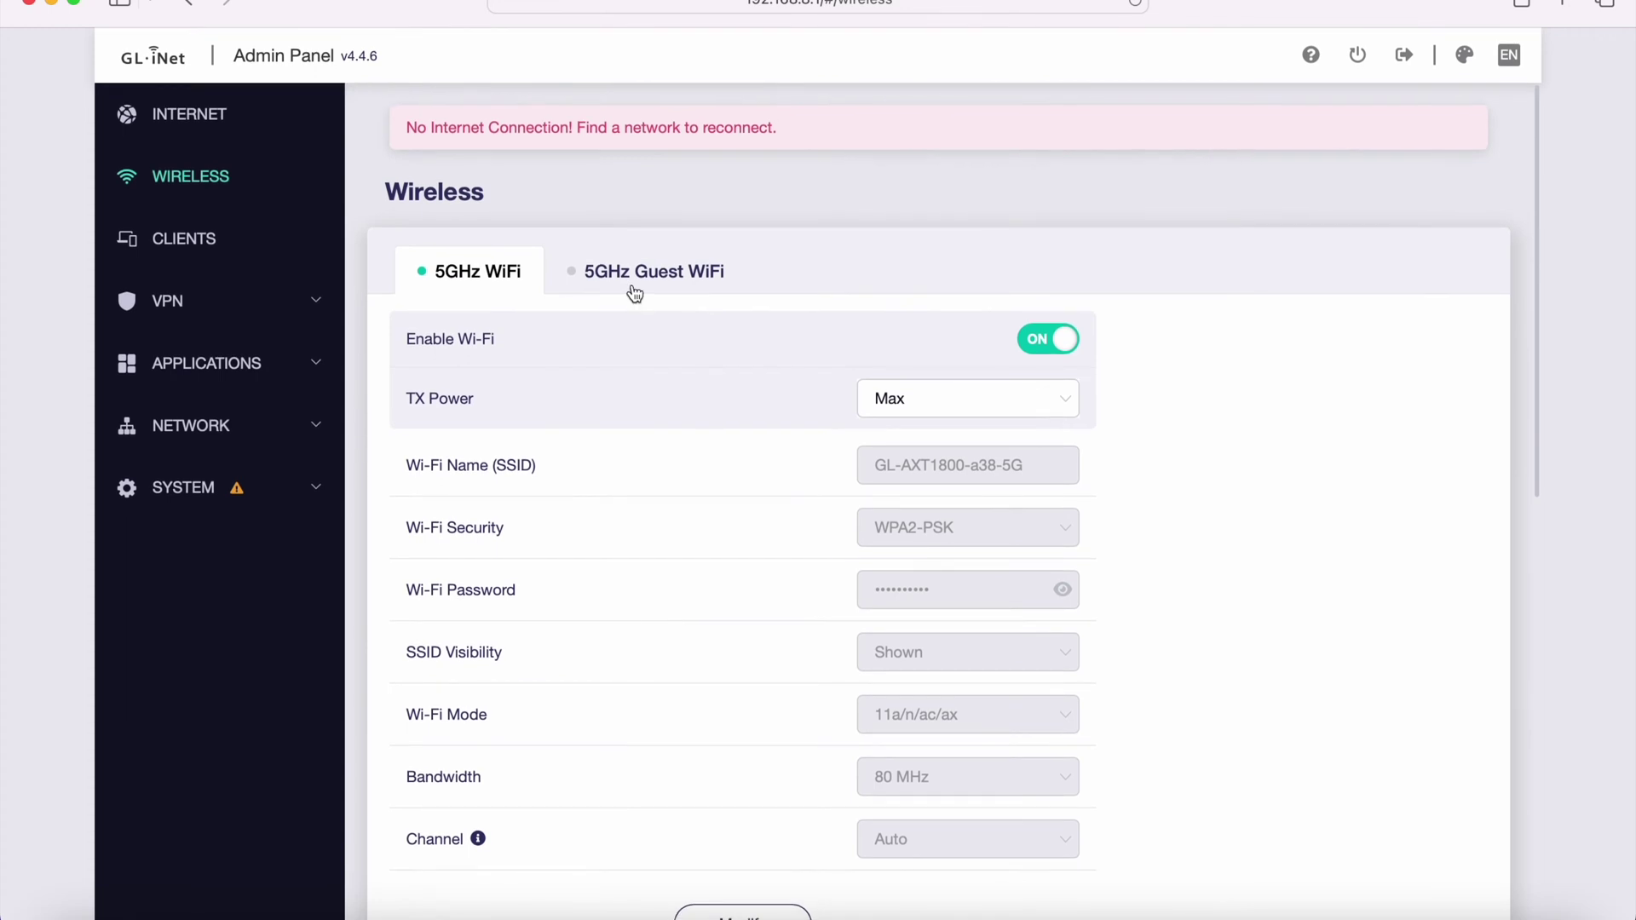
- Review 5GHz and 2.4GHz guest Wi-Fi, then 2.4GHz and 5GHz main Wi-Fi, then open Clients
click(653, 268)
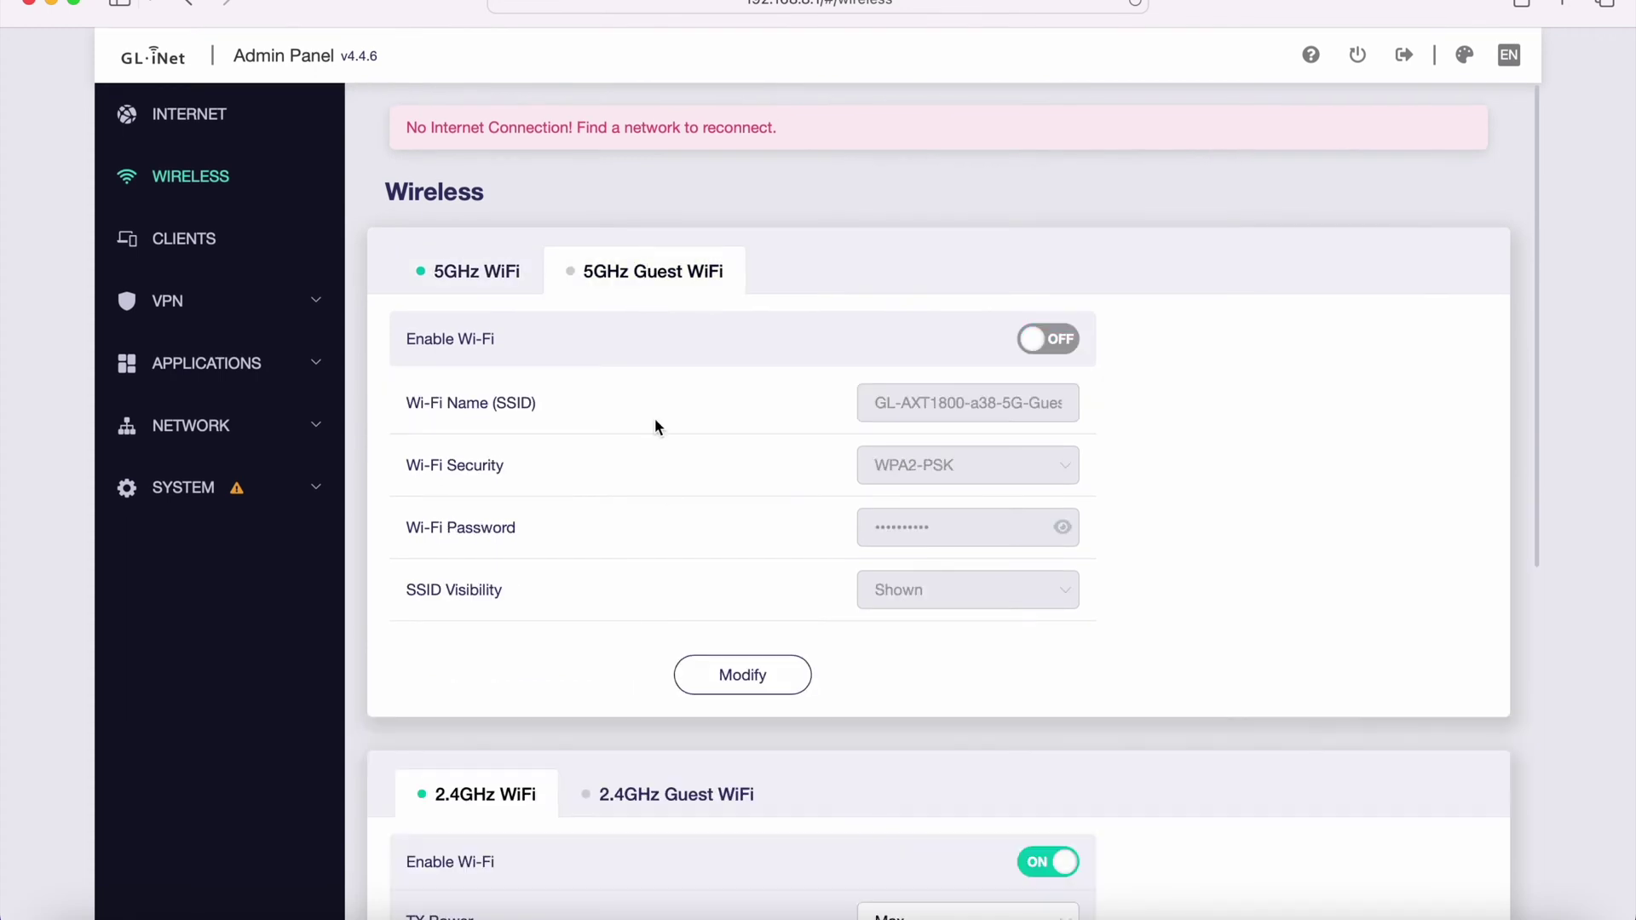
scroll(661, 443, down, 3)
click(659, 607)
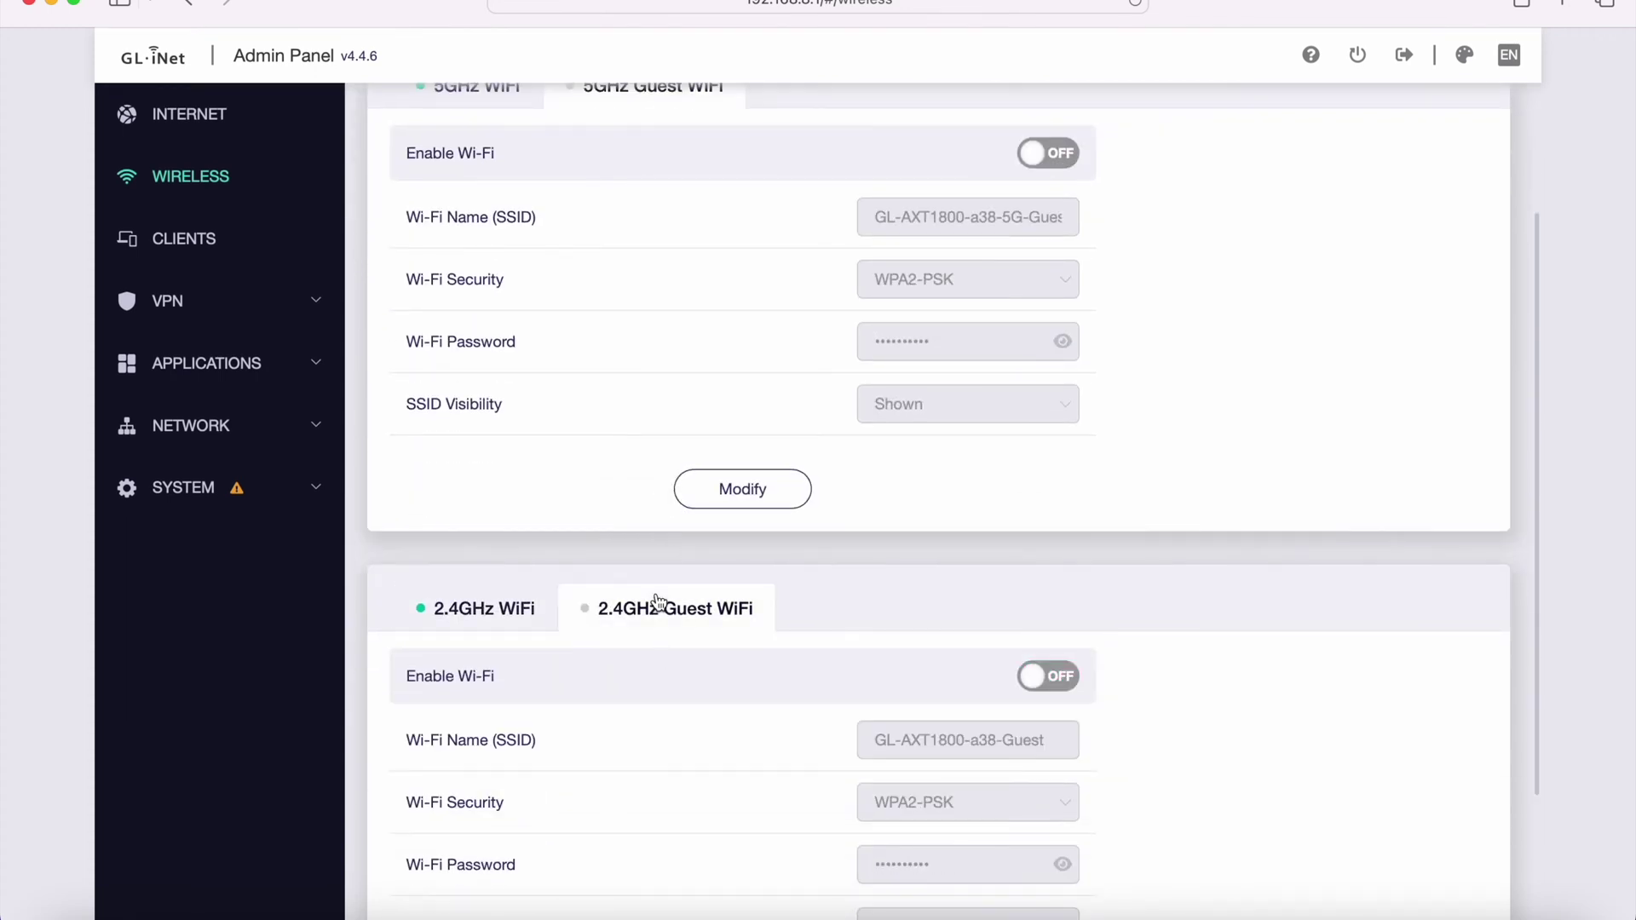
click(473, 618)
scroll(471, 622, up, 3)
click(468, 249)
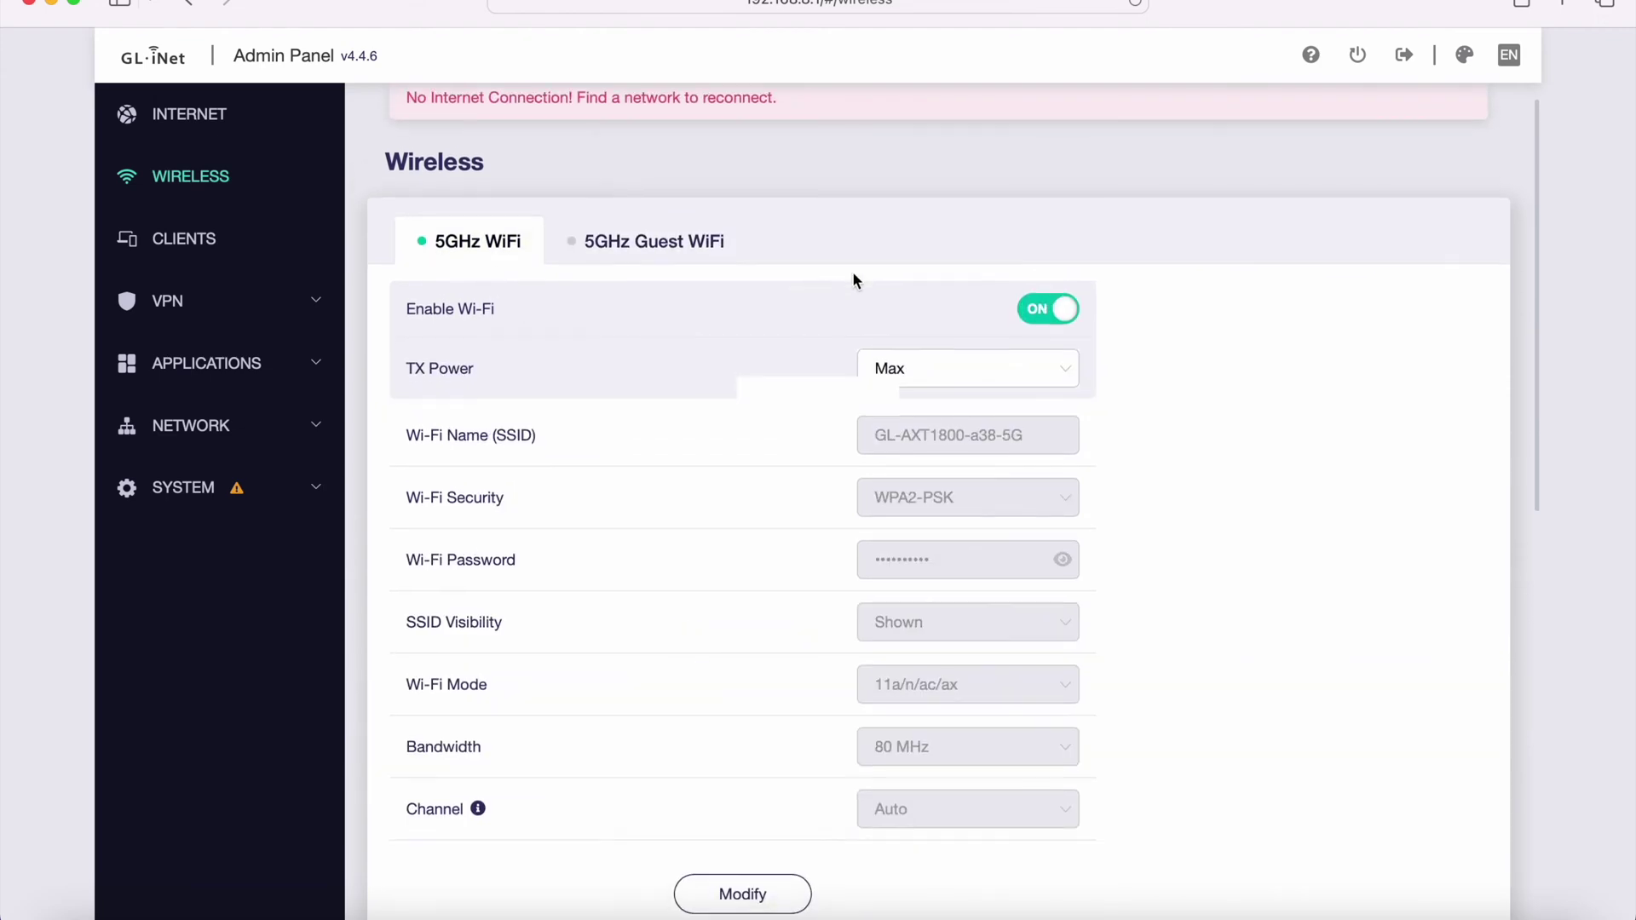
scroll(854, 277, down, 10)
scroll(855, 278, up, 10)
click(243, 243)
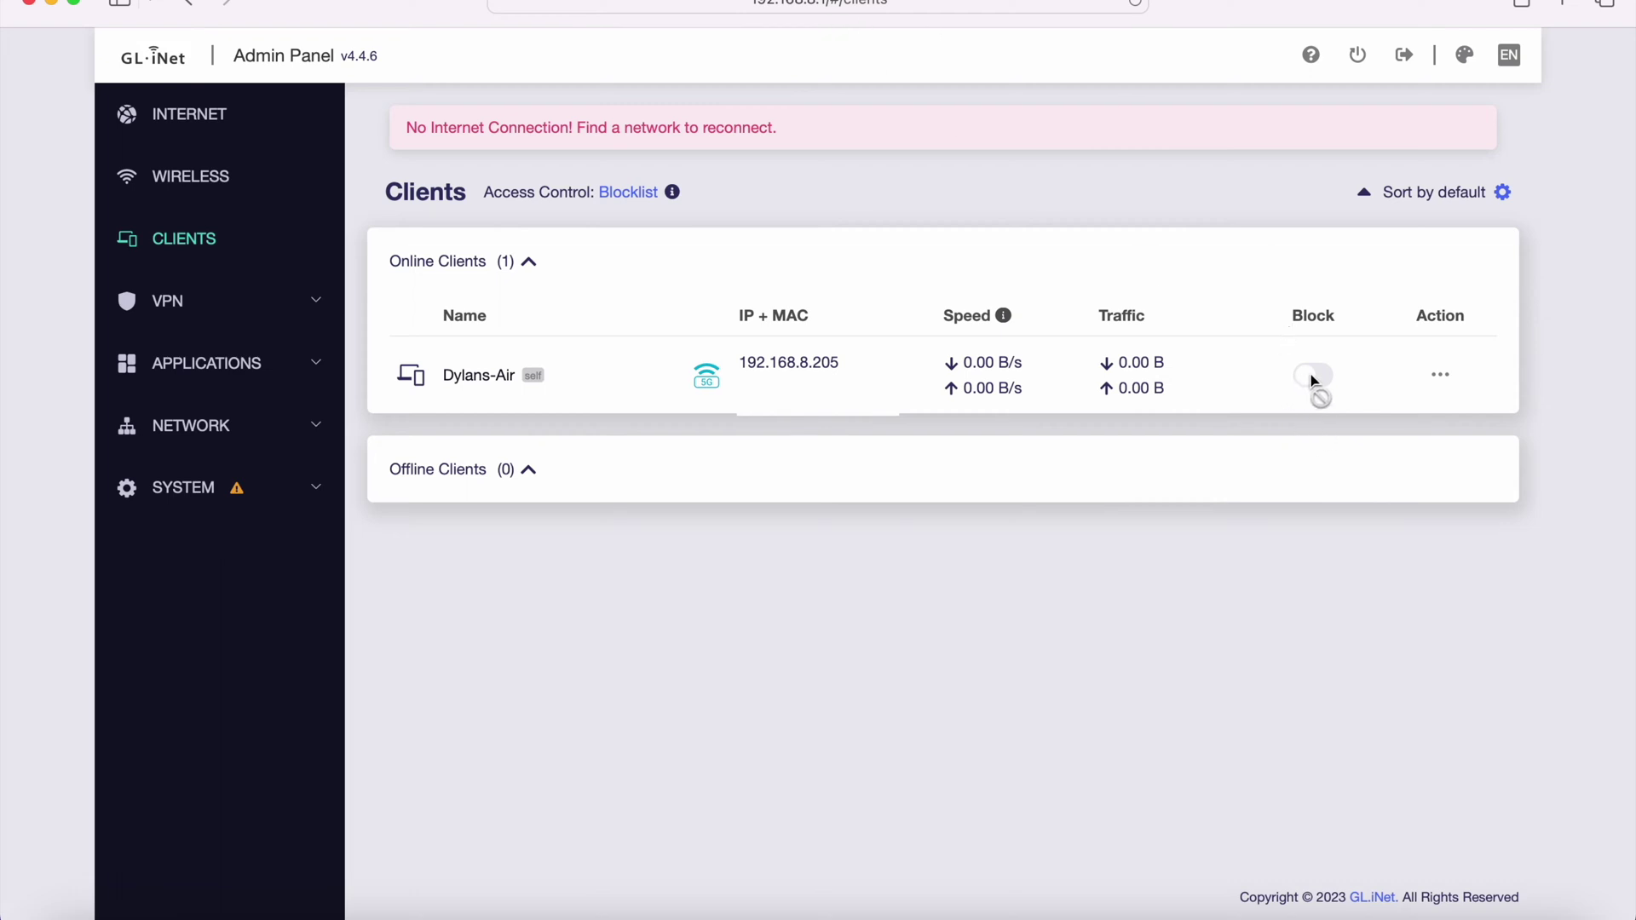
- Check the client's Modify and Limit Speed actions, then open the VPN Dashboard
click(1440, 376)
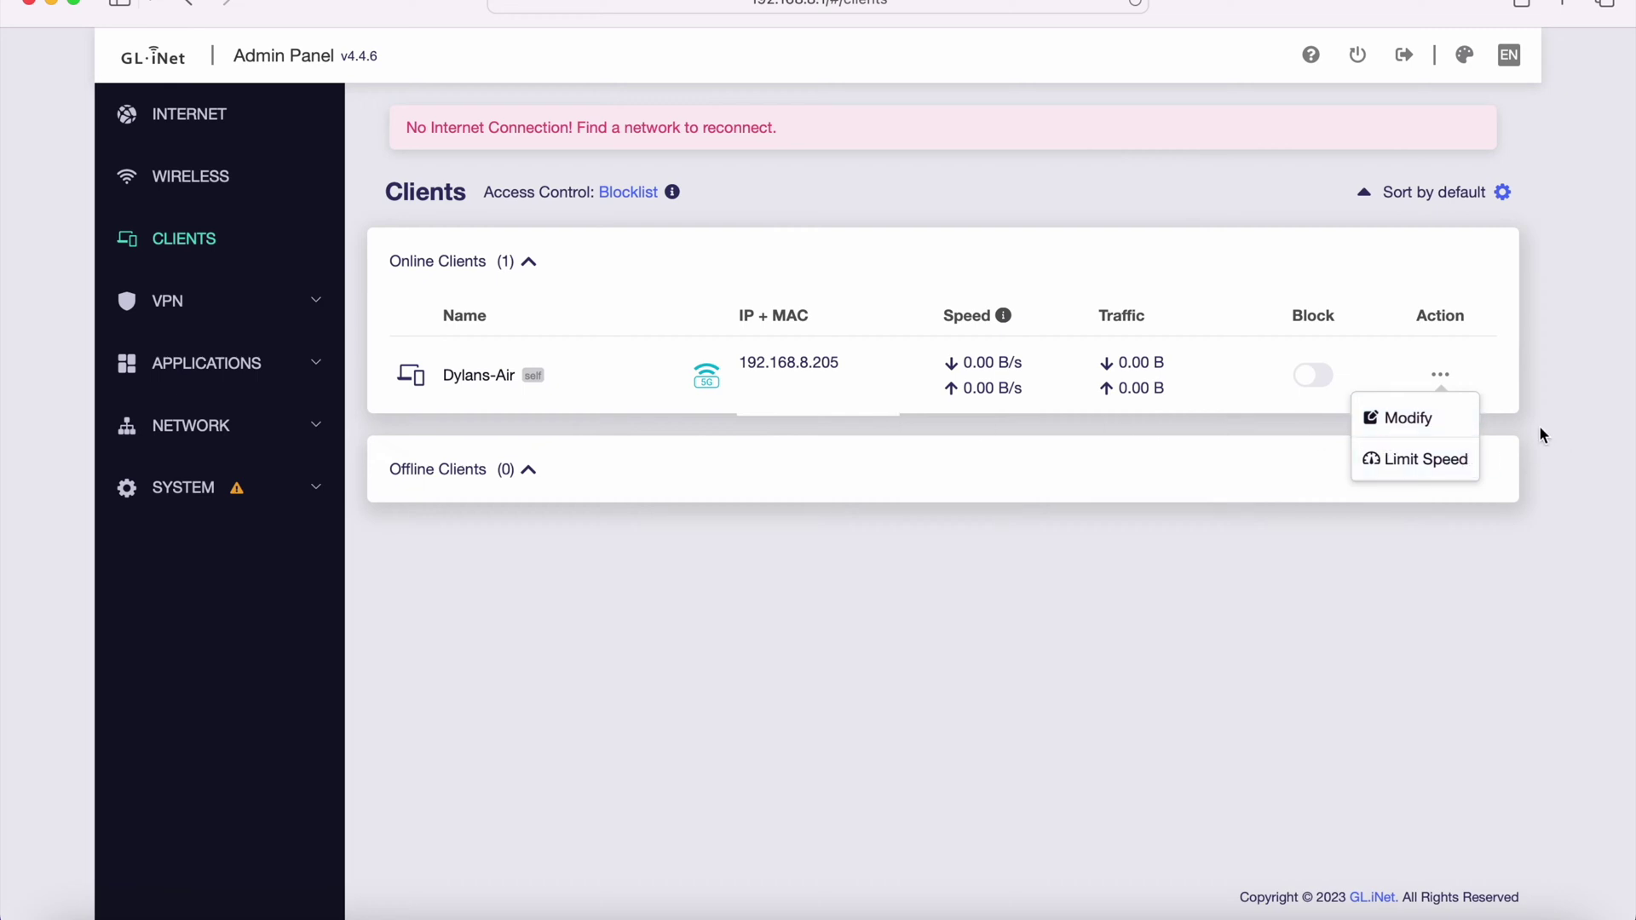
click(167, 301)
scroll(350, 499, down, 2)
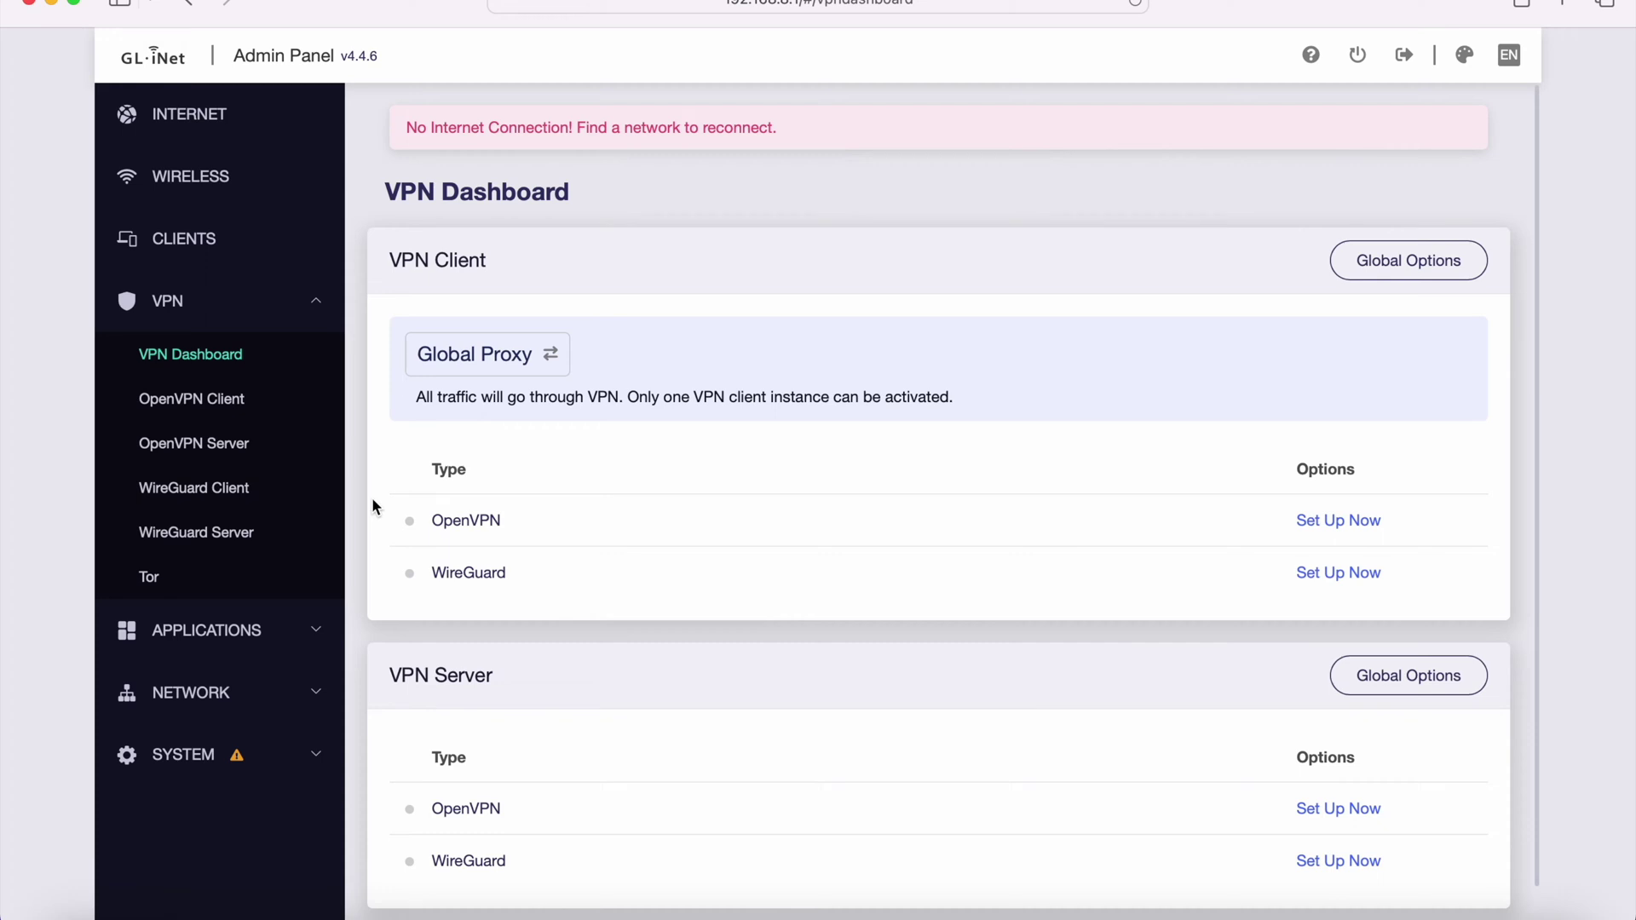
- Browse OpenVPN and WireGuard client and server pages, the VPN Dashboard, then Tor settings
click(223, 407)
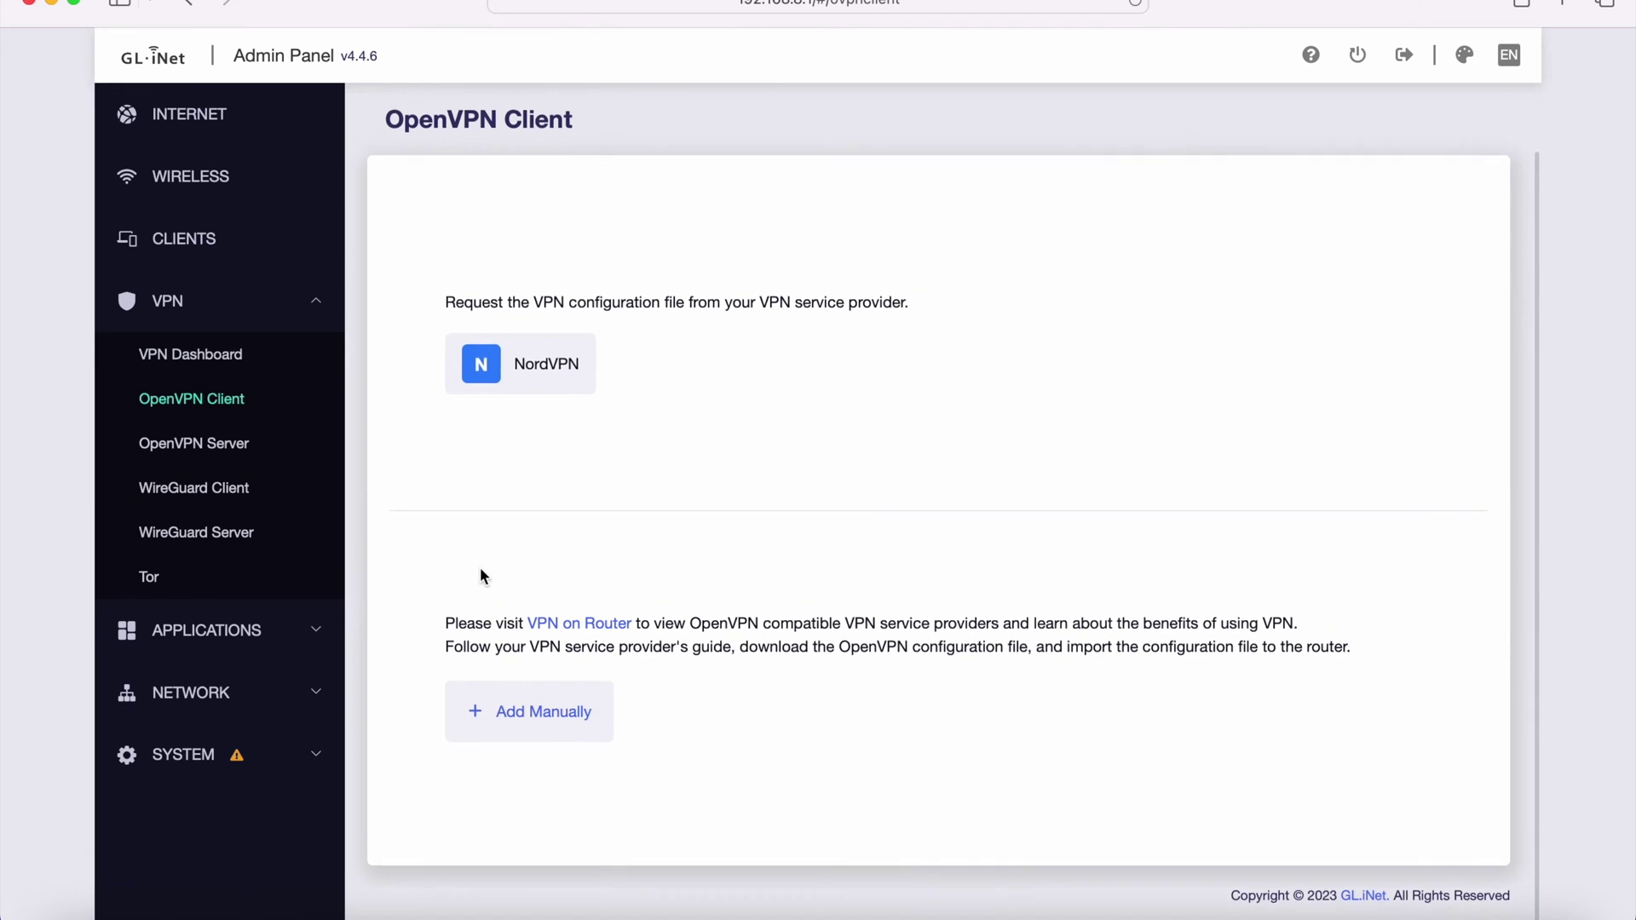
click(227, 443)
click(227, 487)
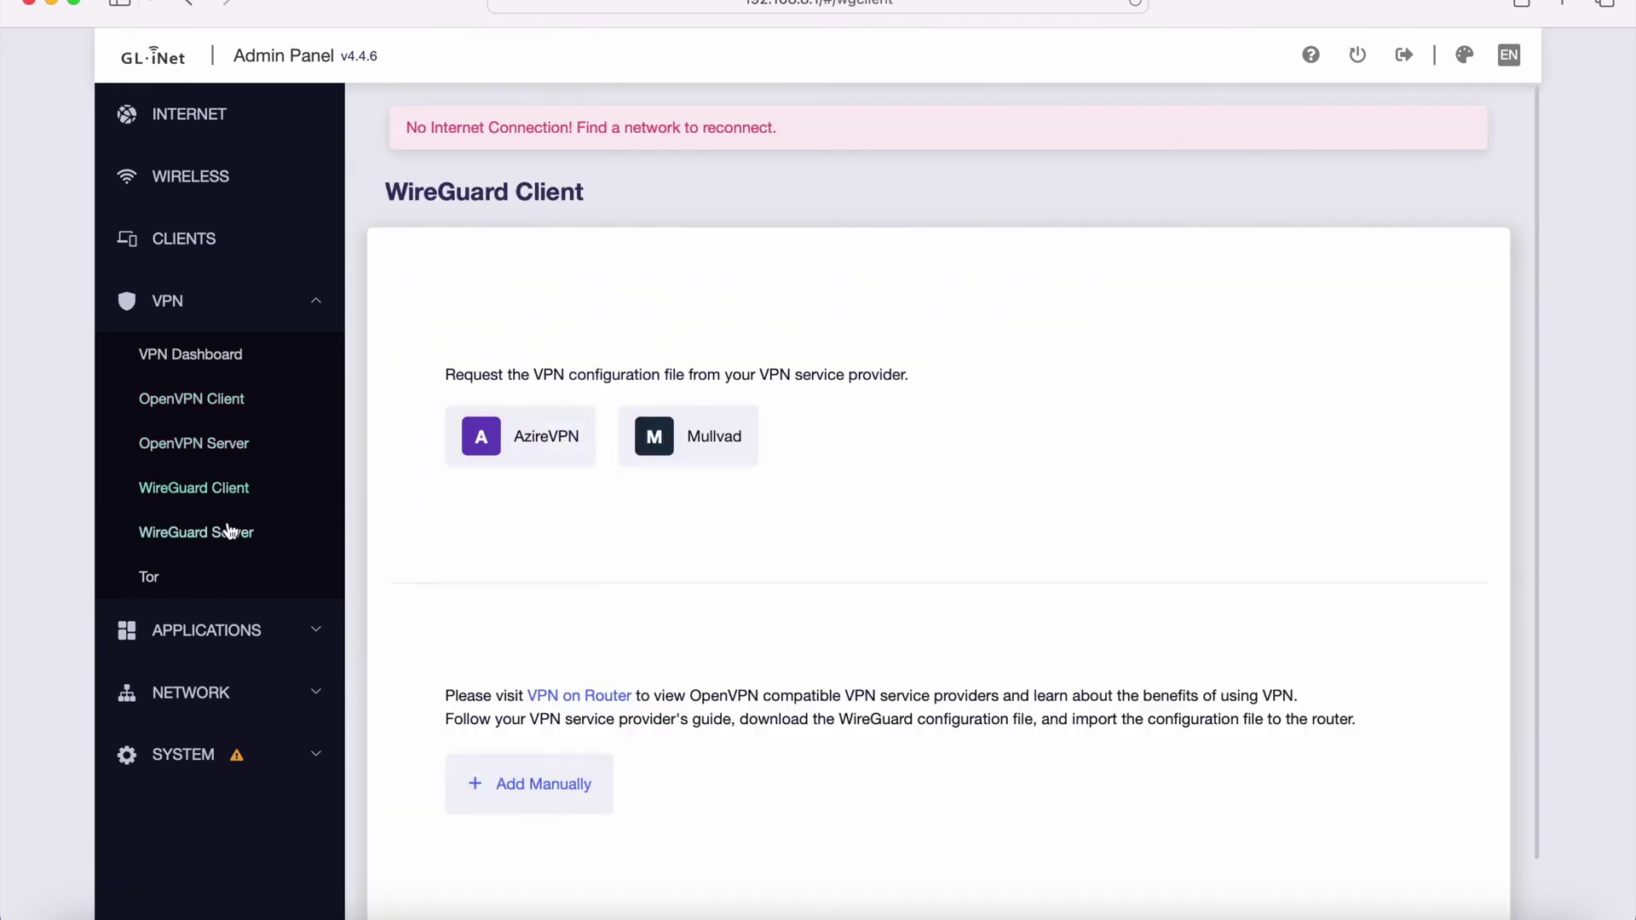
click(228, 531)
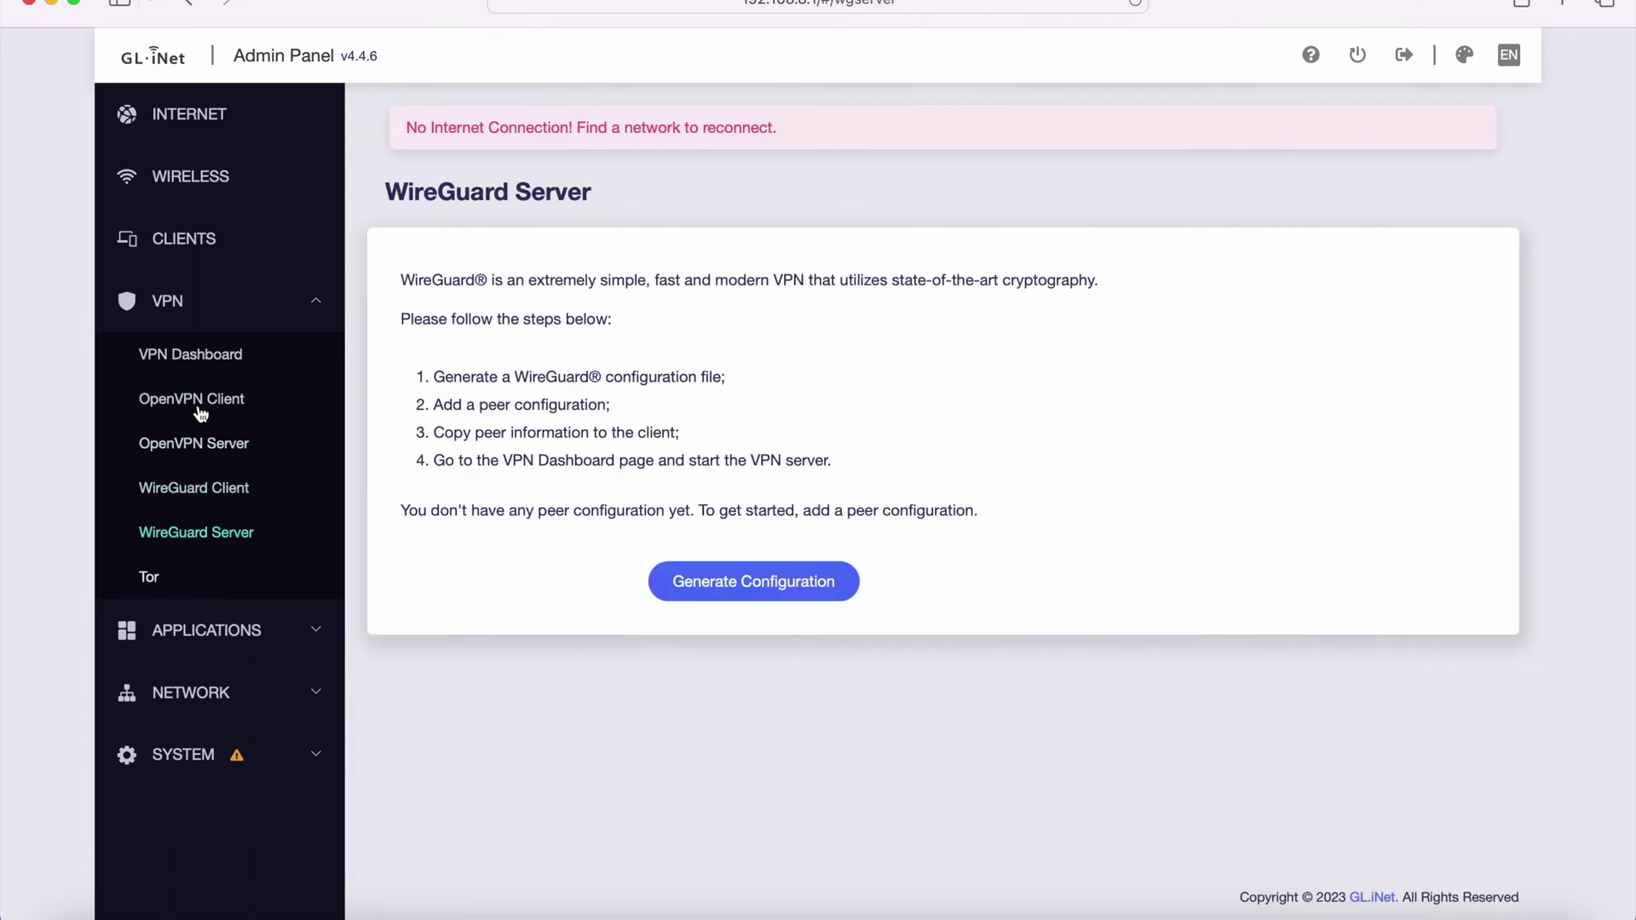
click(212, 351)
scroll(356, 457, down, 1)
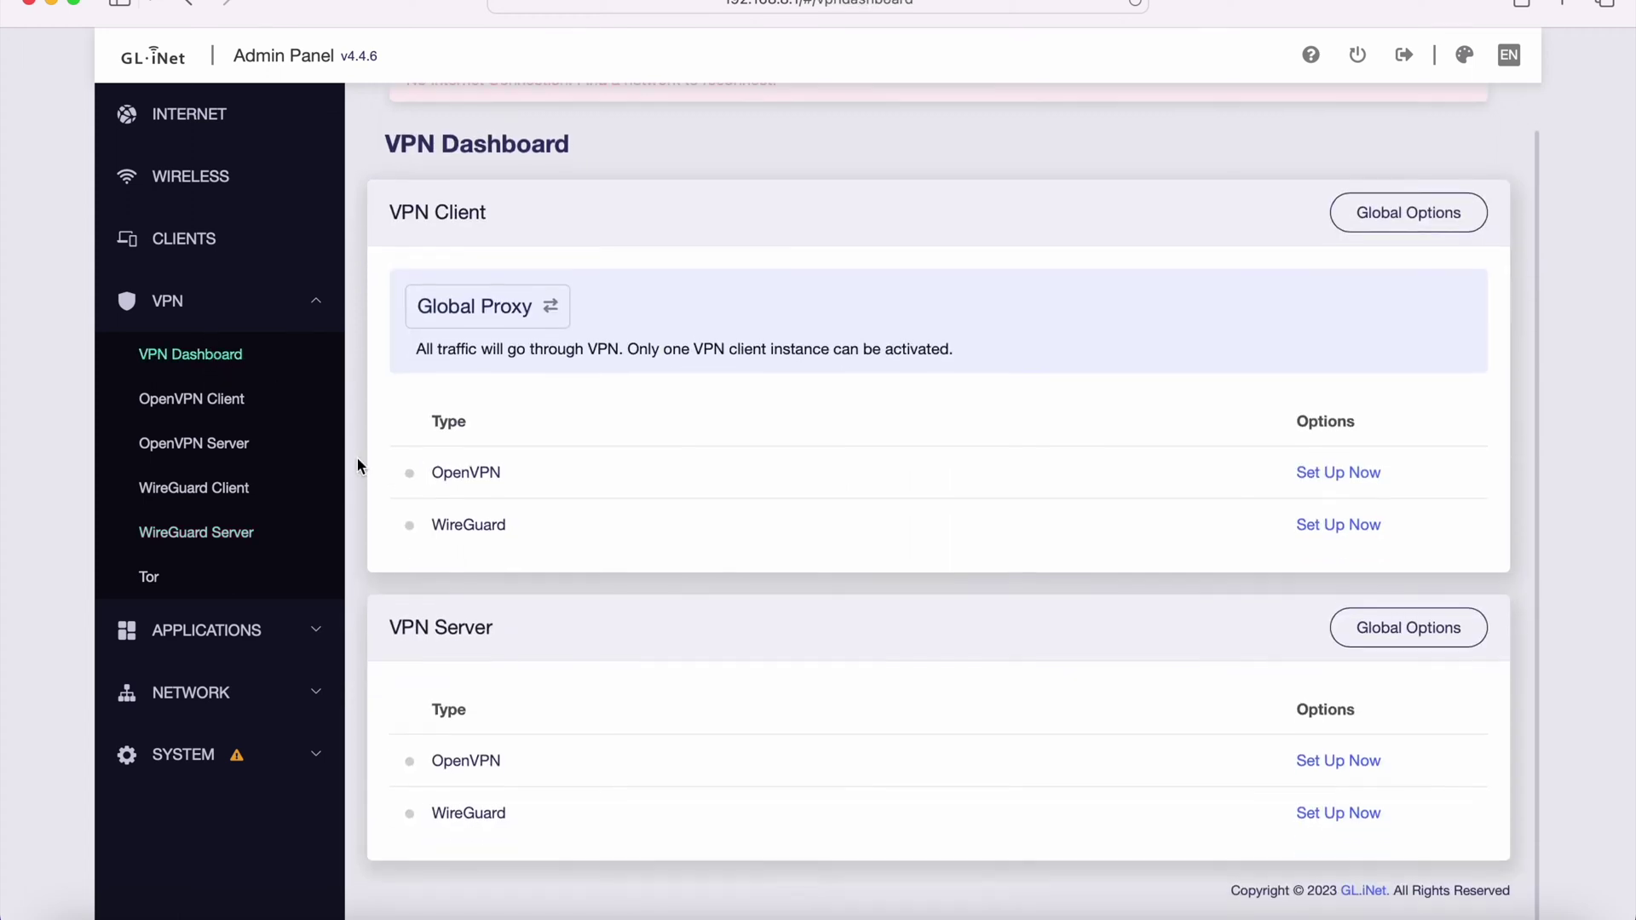
click(256, 579)
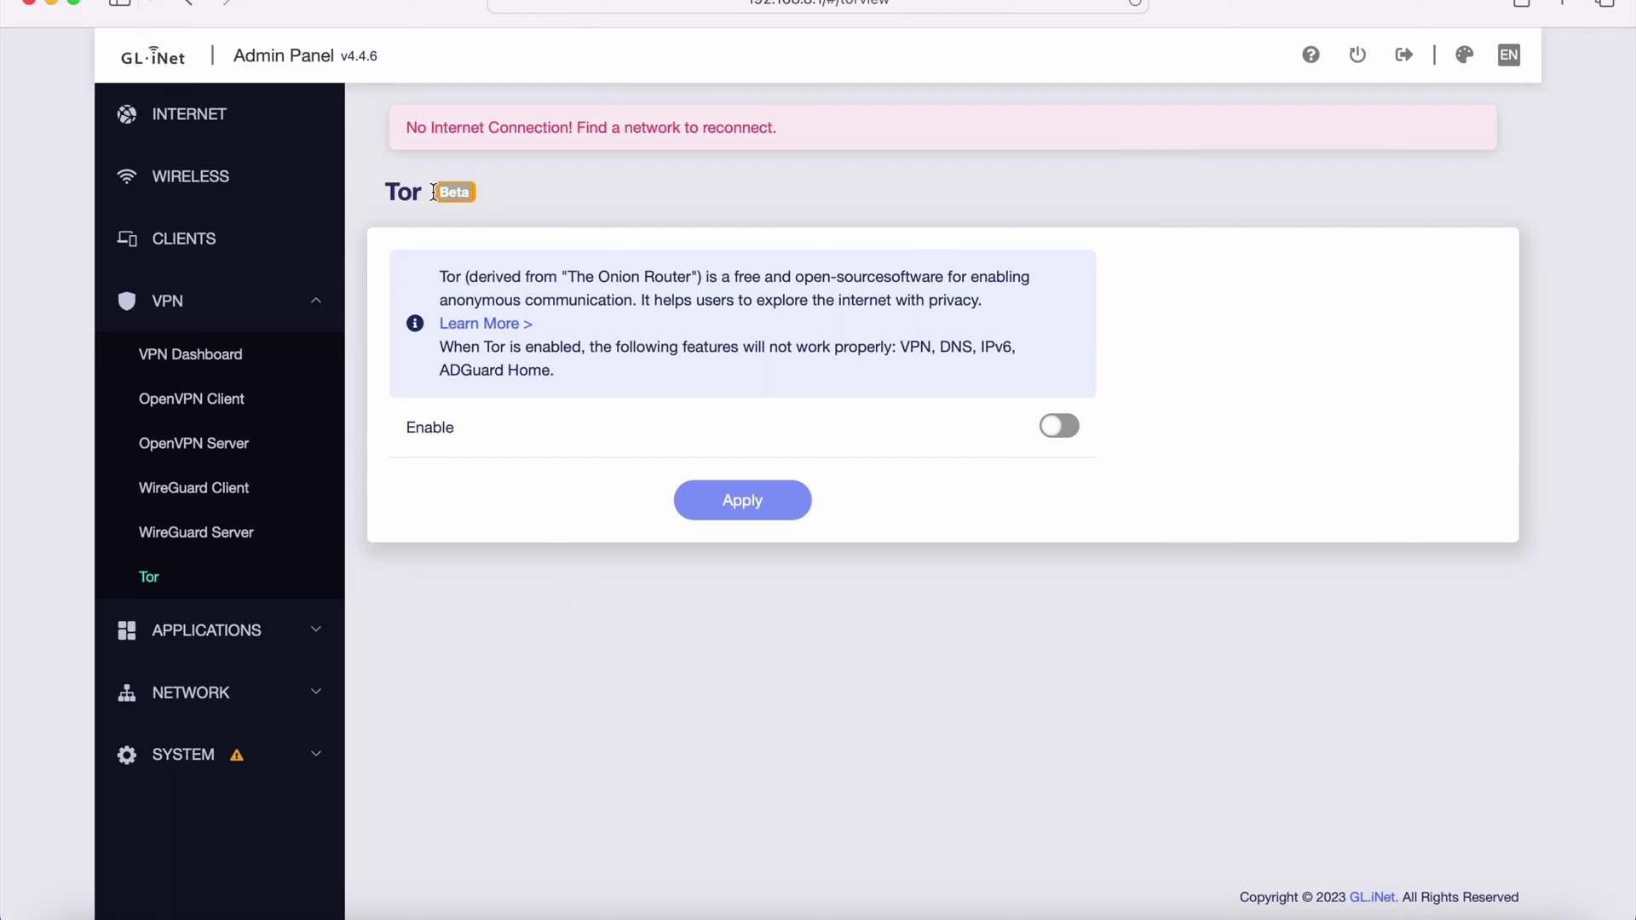
click(299, 641)
- View installed plug-ins, enable Tailscale to reveal its options, and open the ZeroTier page
click(250, 429)
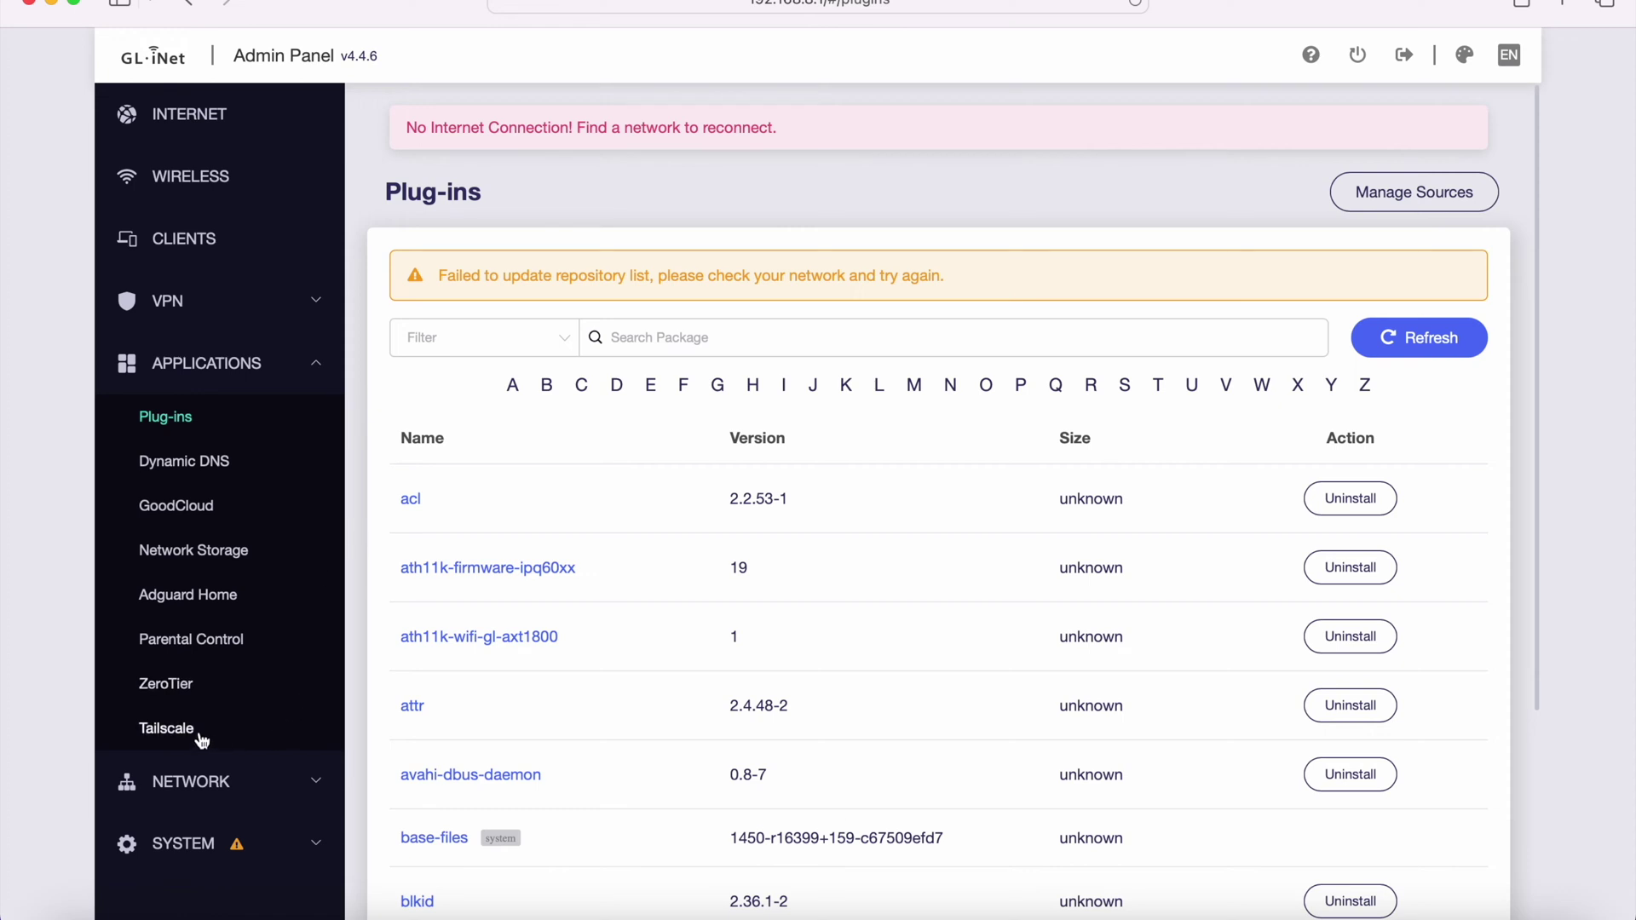
click(167, 728)
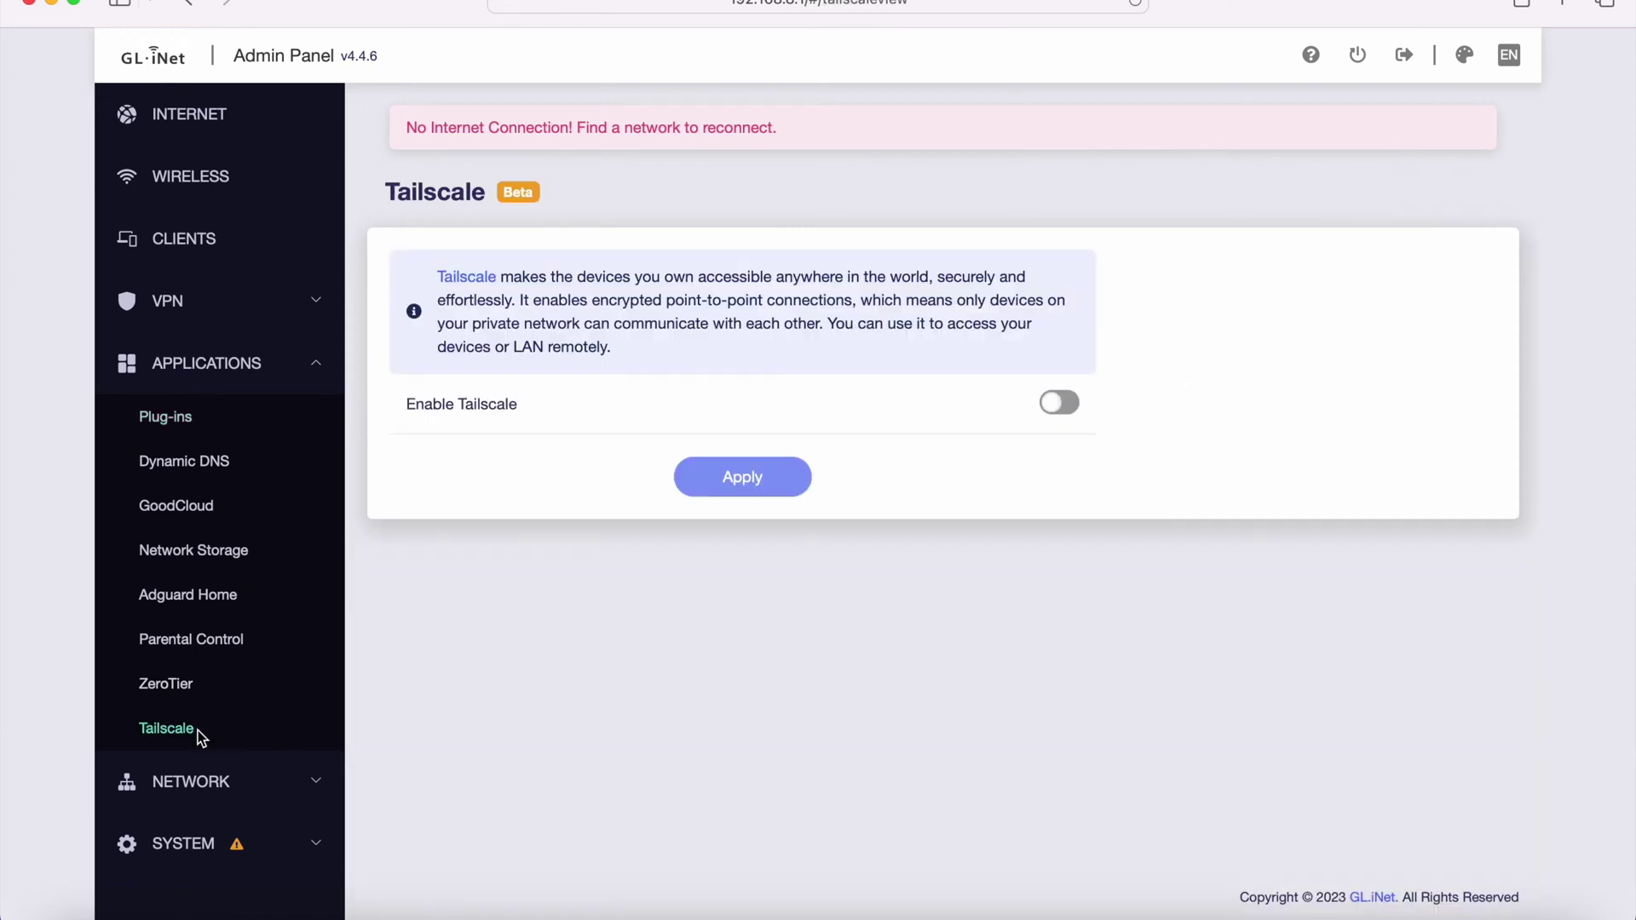
click(1053, 406)
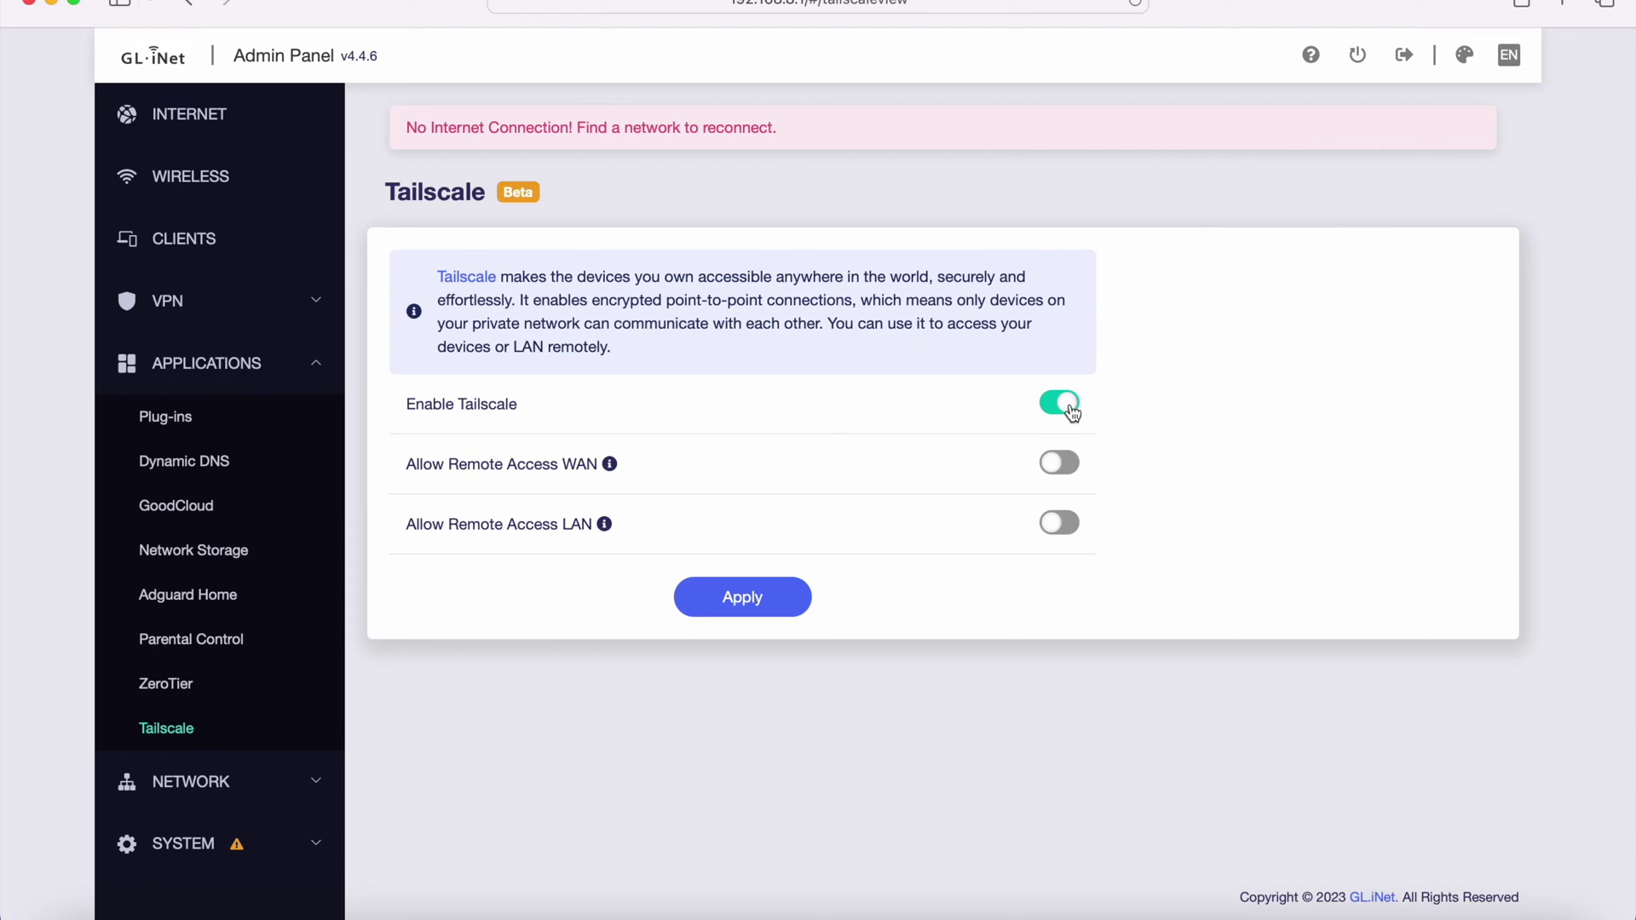
click(166, 684)
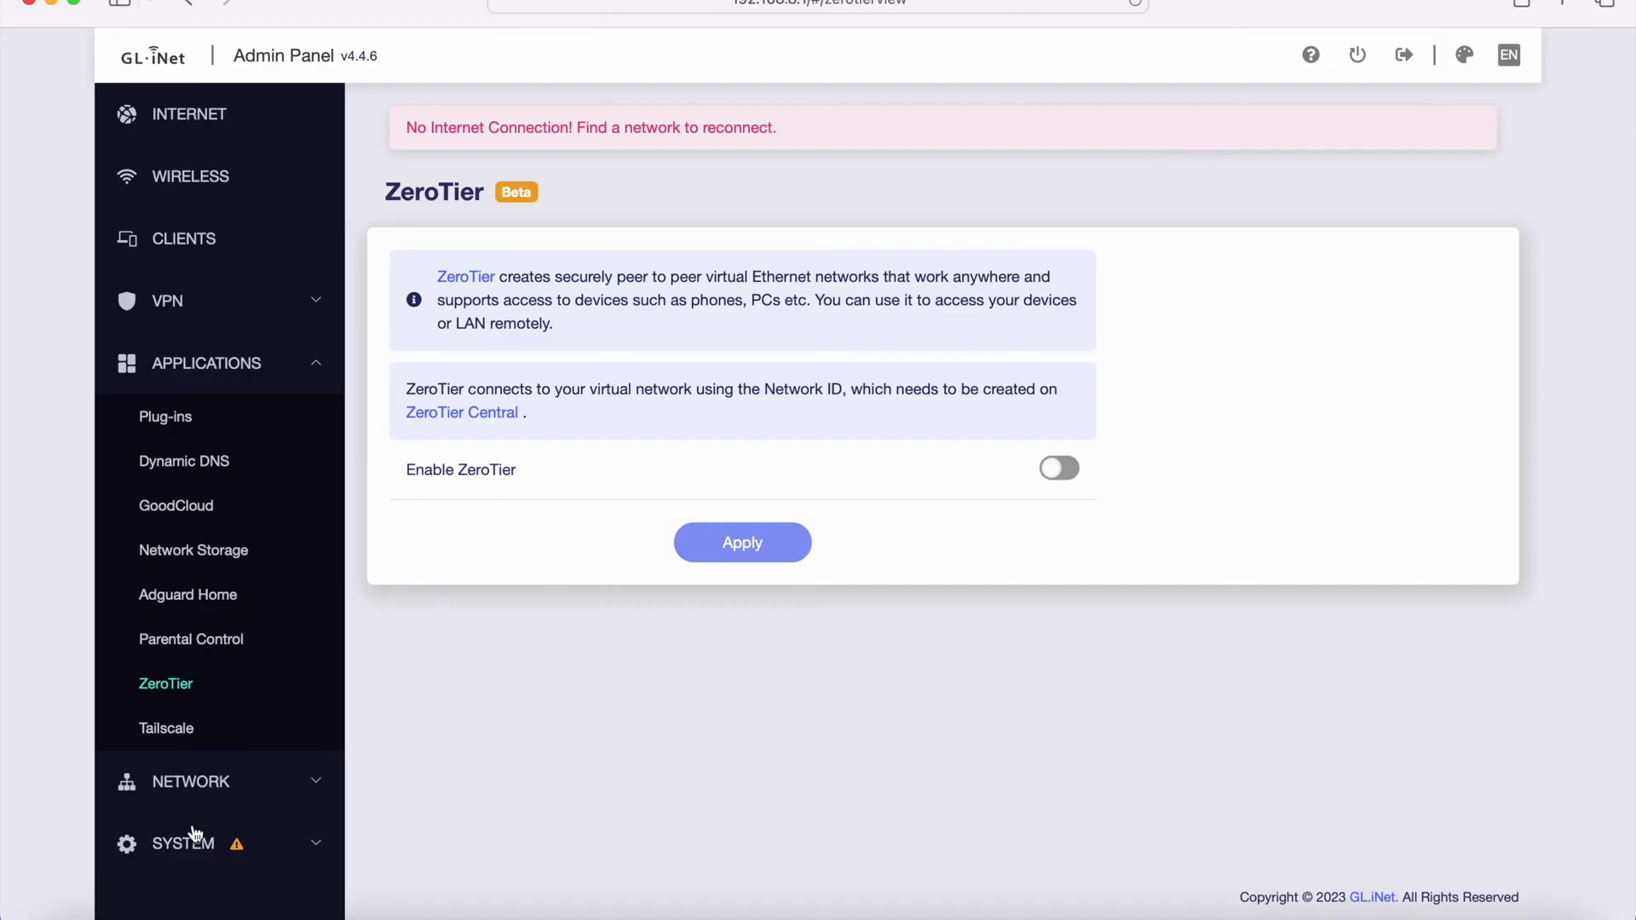
click(232, 803)
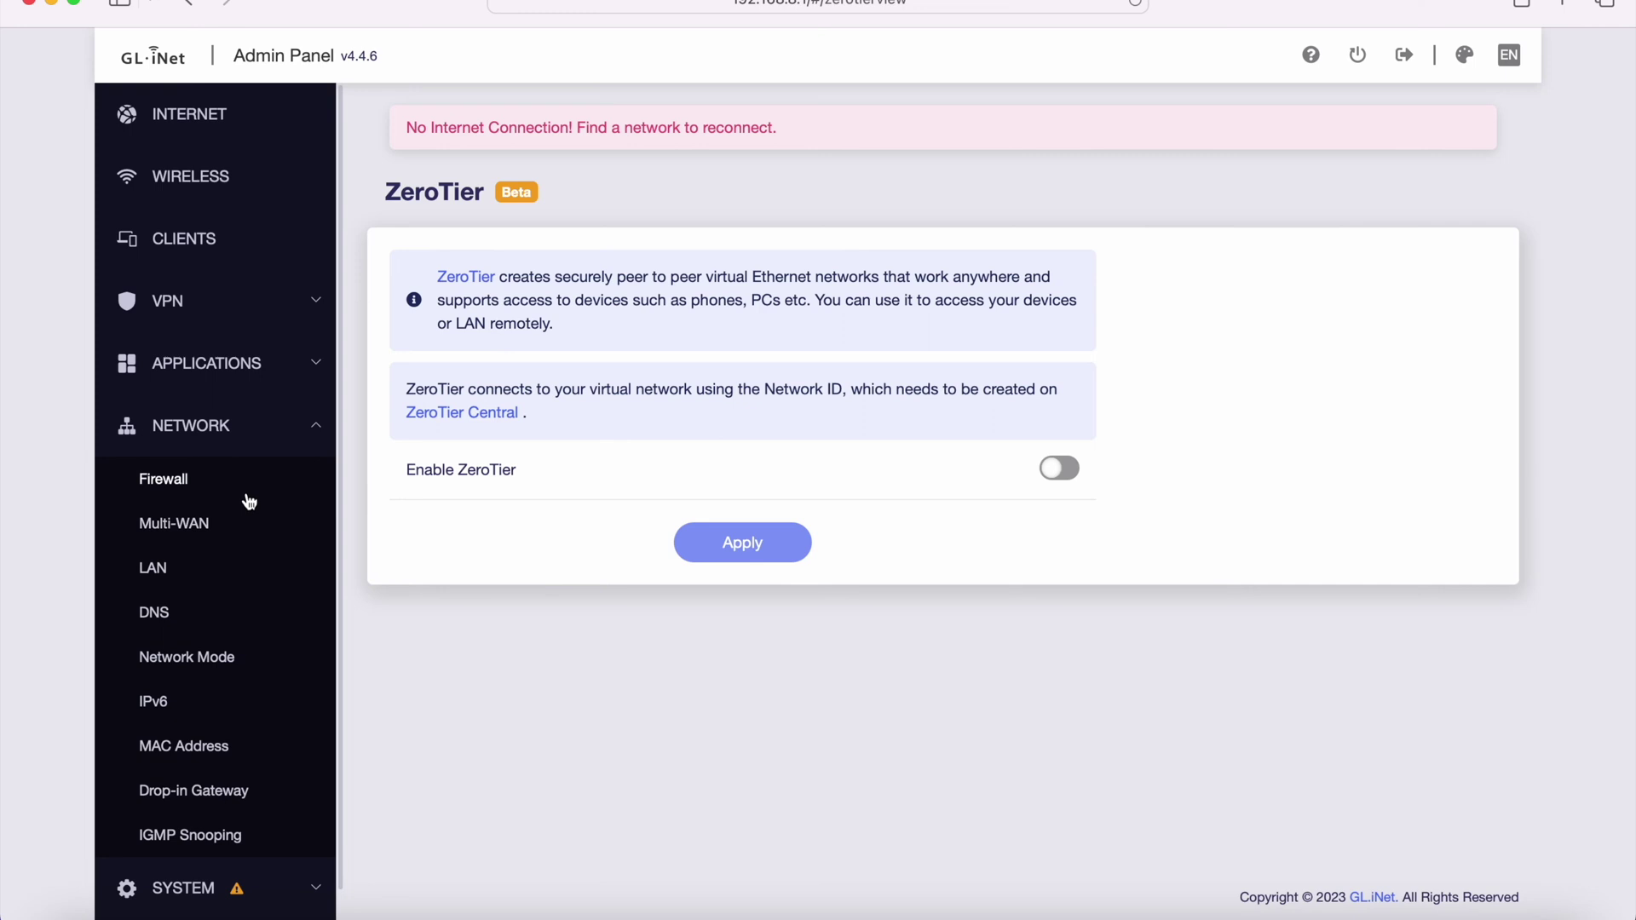
- View Firewall port forwarding, then Multi-WAN's Failover mode and Ethernet, Repeater, Tethering priority
click(247, 485)
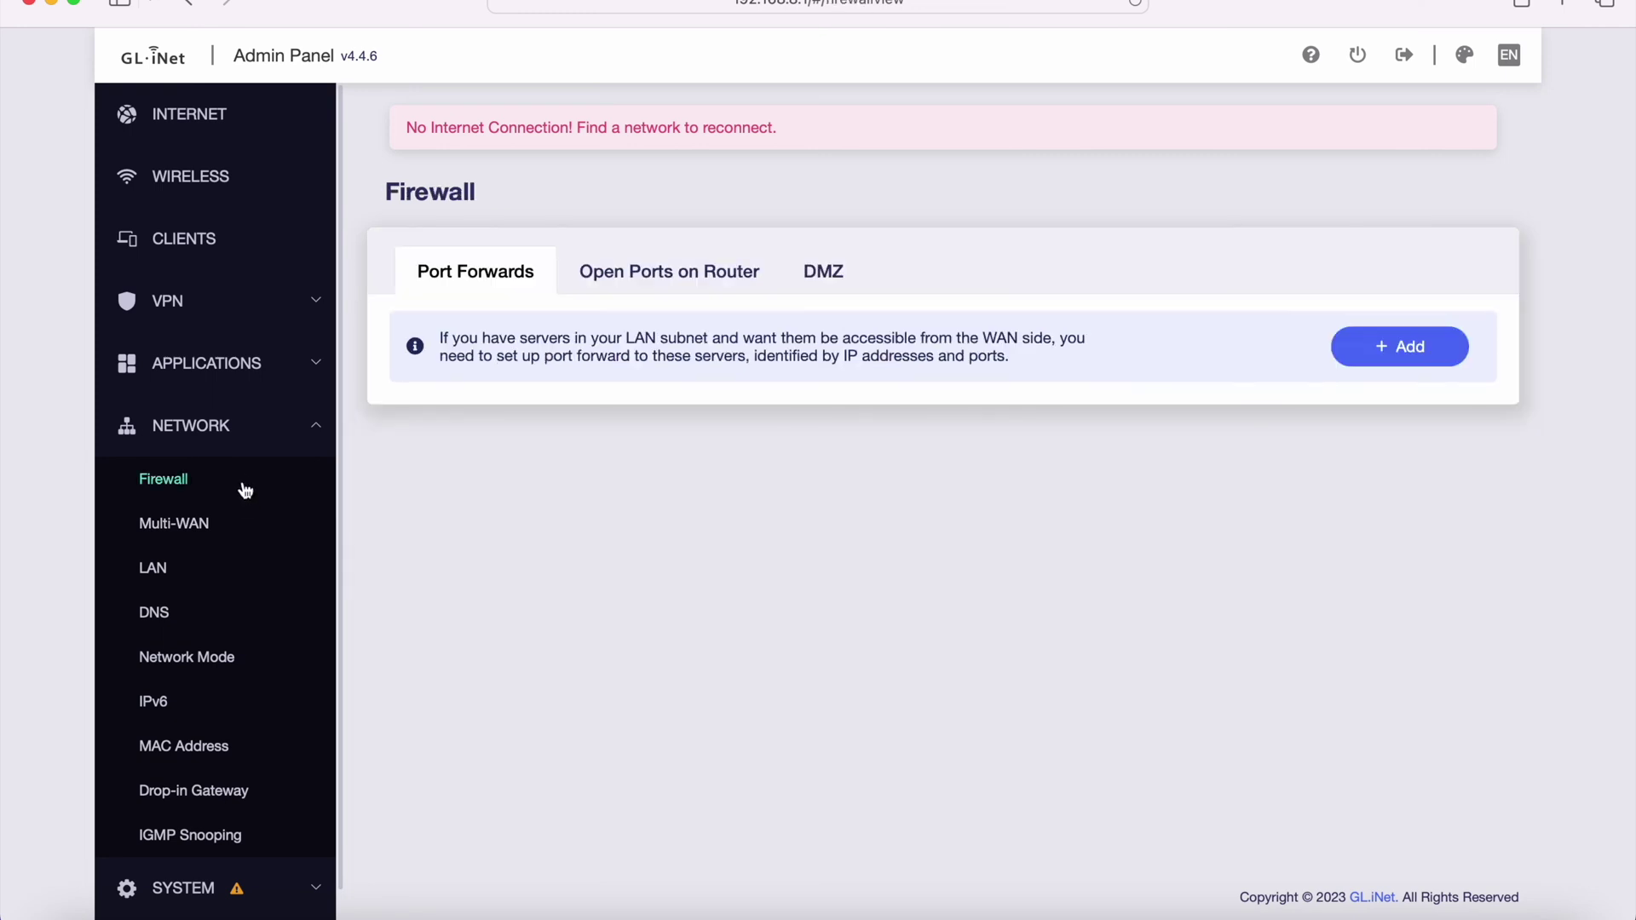
click(245, 524)
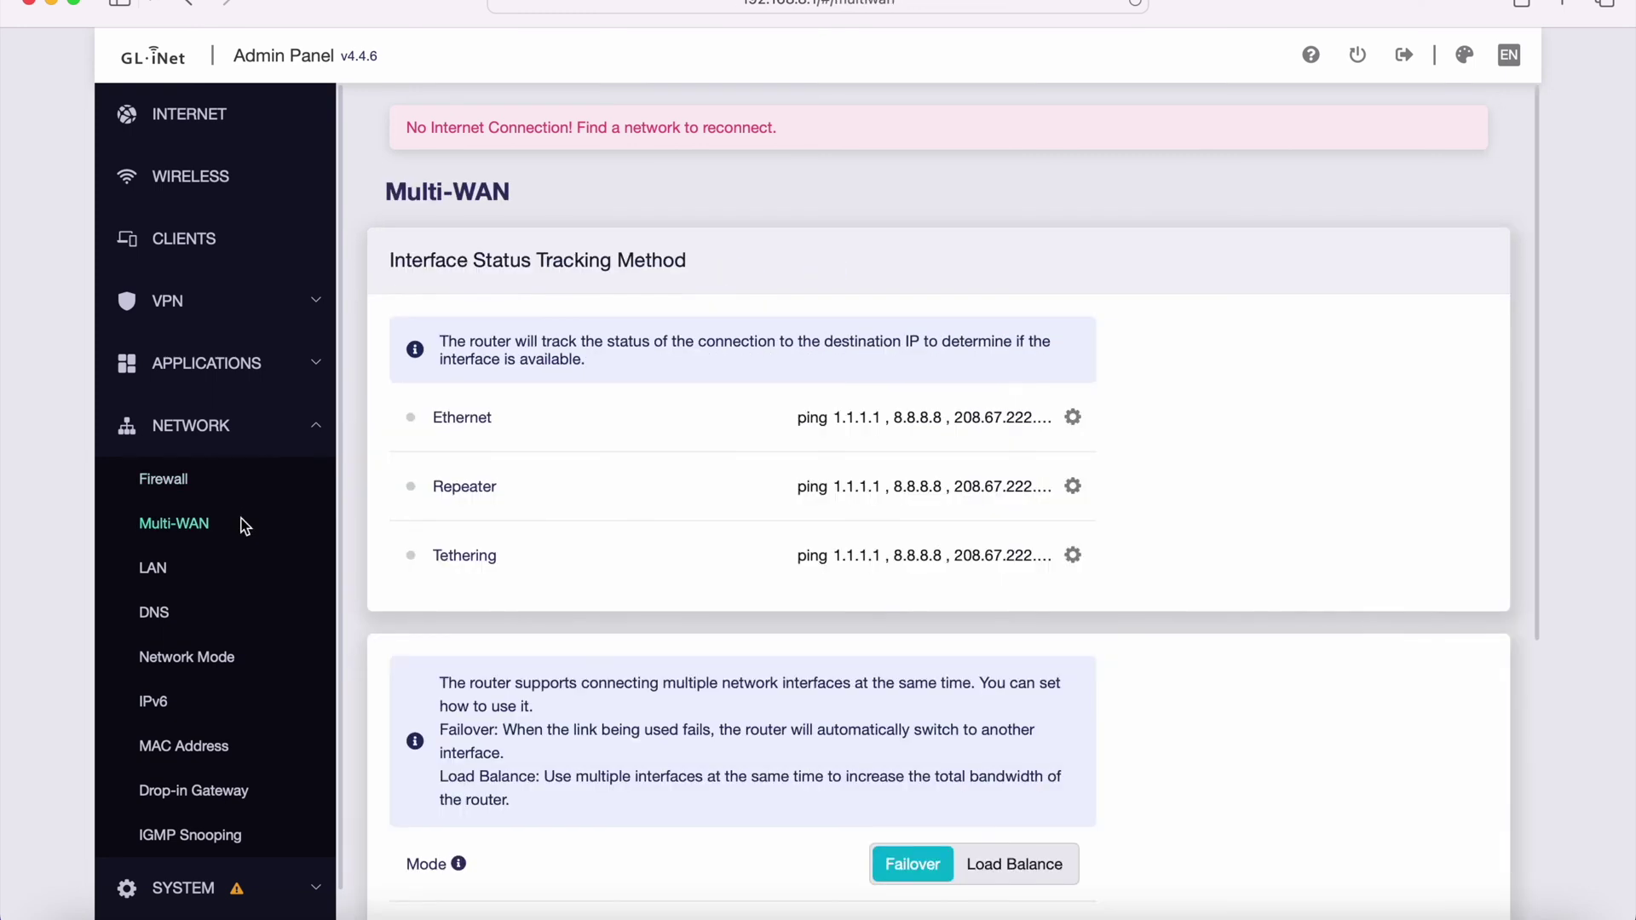
scroll(370, 581, down, 5)
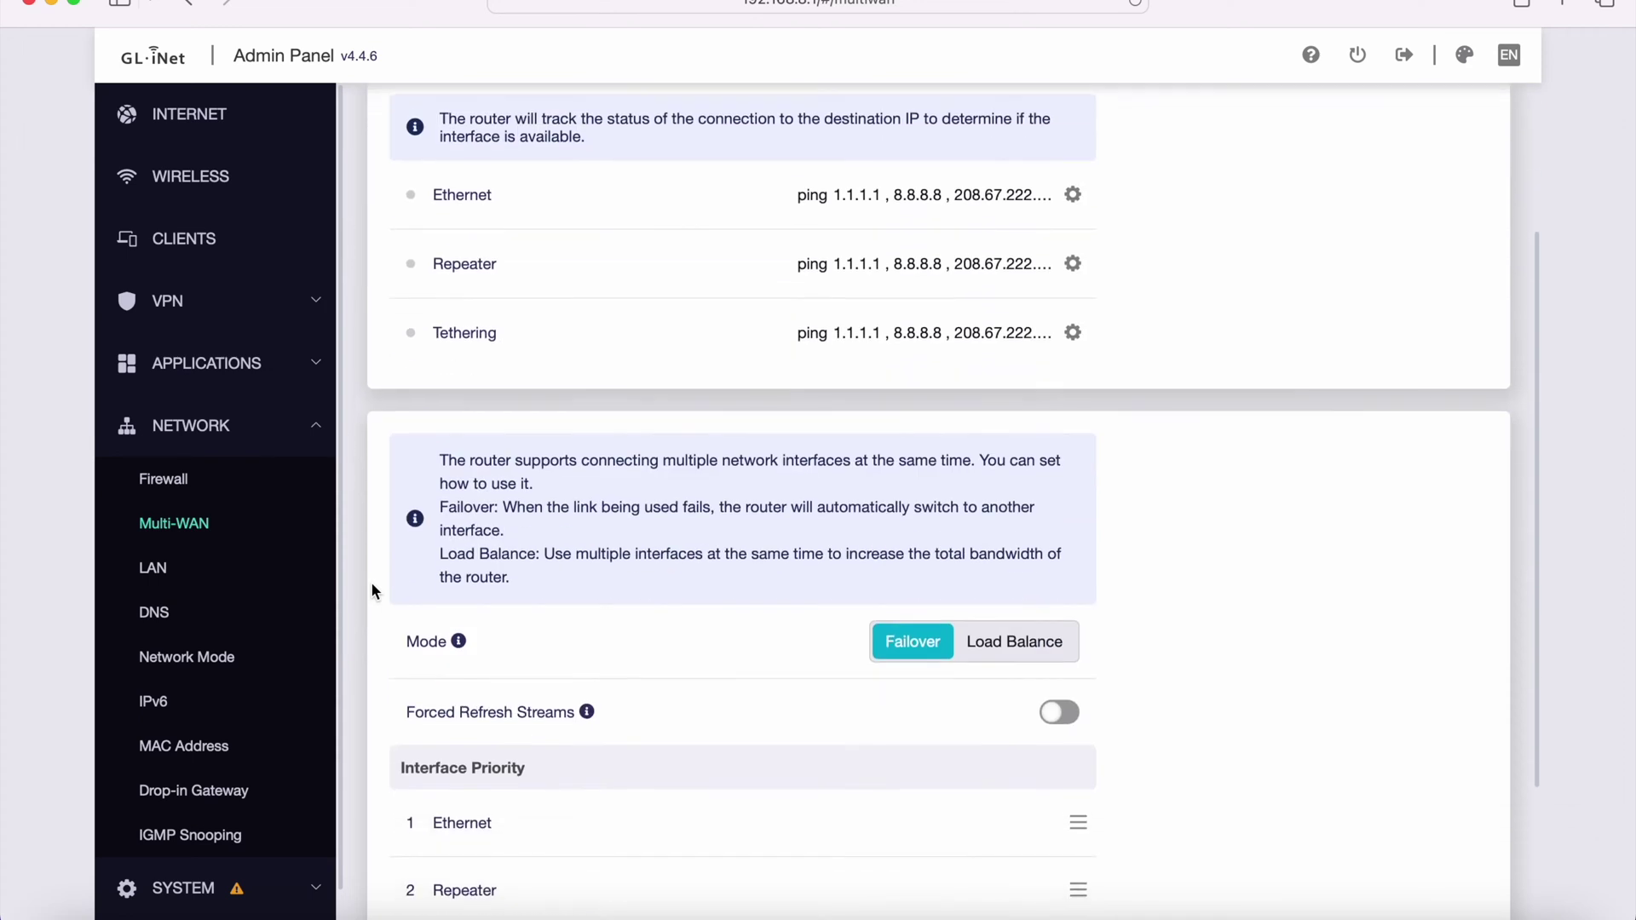
scroll(689, 624, down, 3)
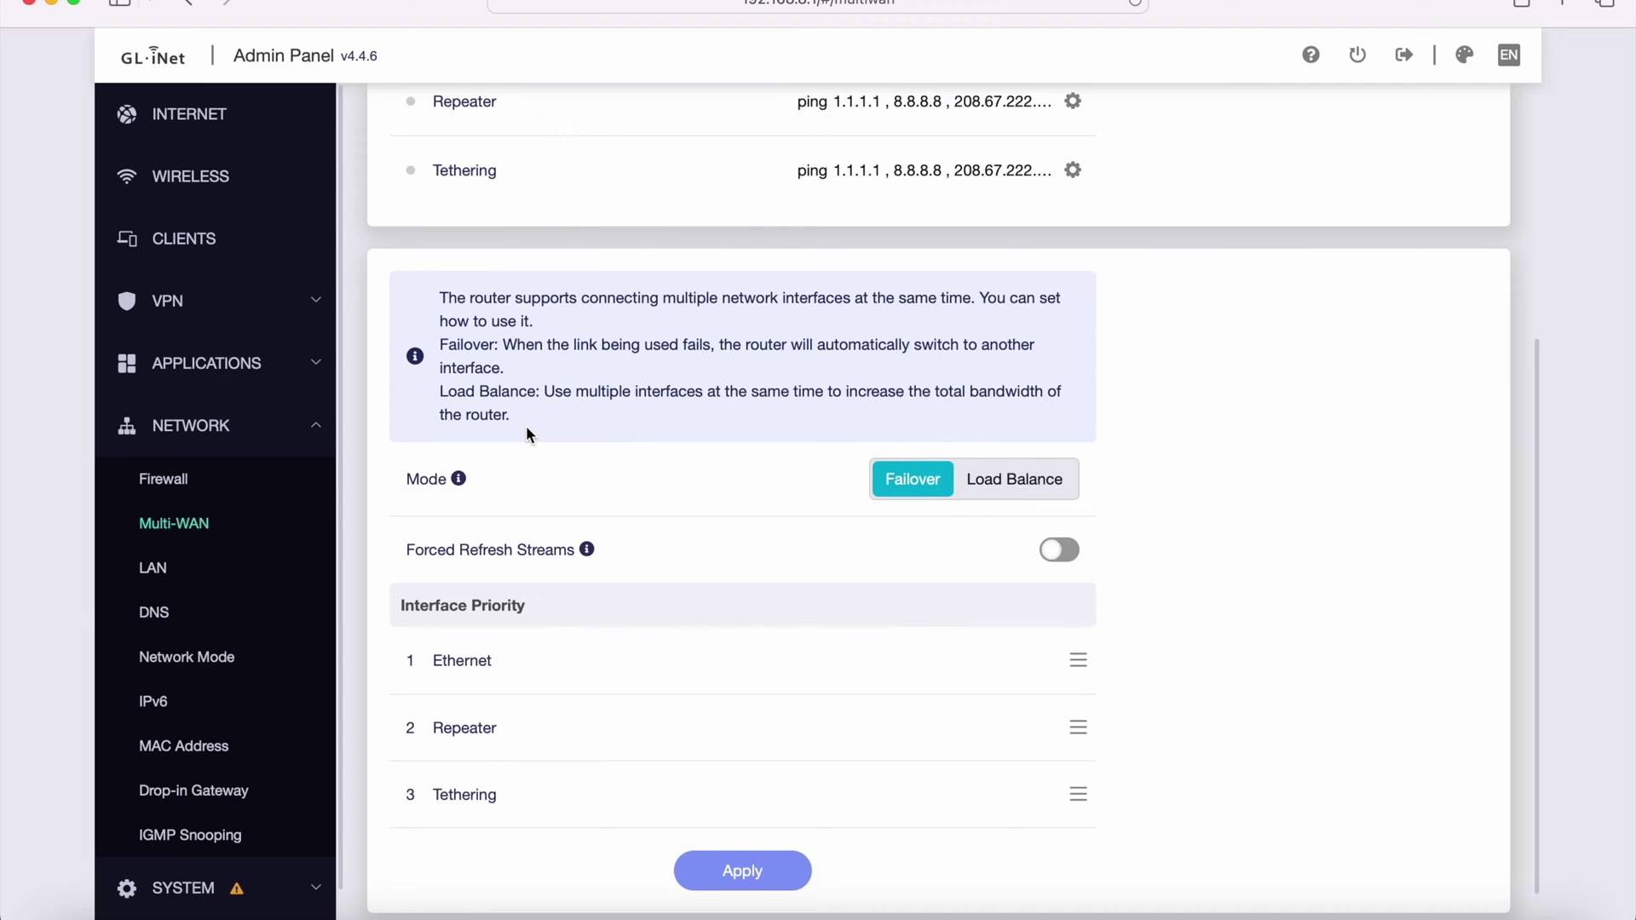
click(178, 573)
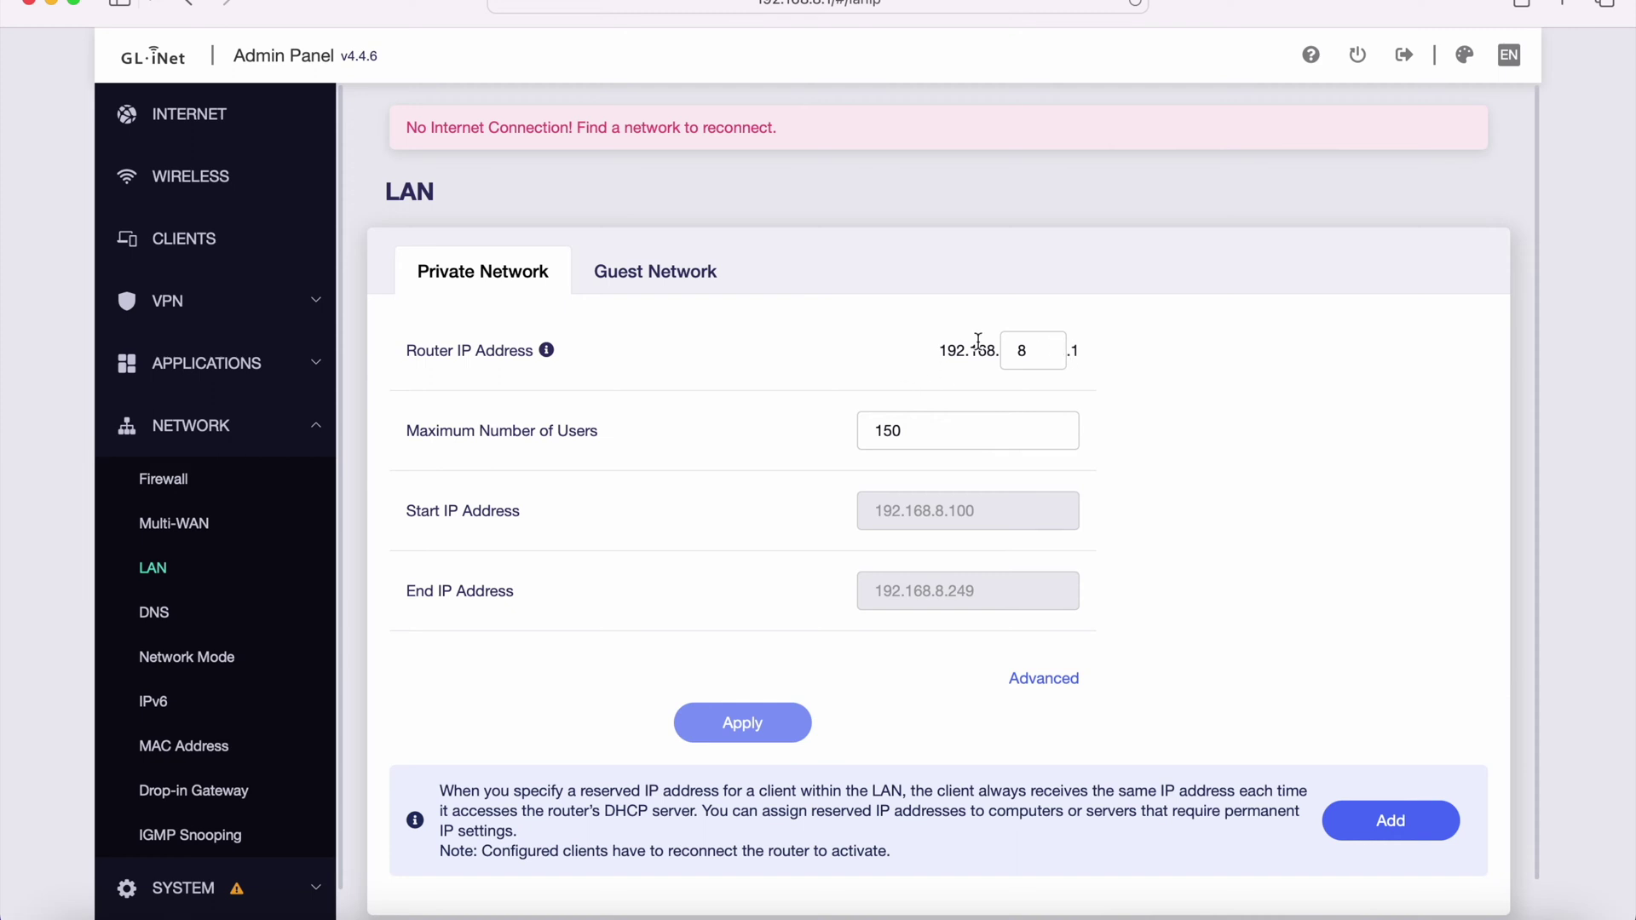
- Inspect the private LAN's router IP and DHCP start address fields without changing them
drag(940, 350, 992, 349)
click(802, 346)
click(1041, 679)
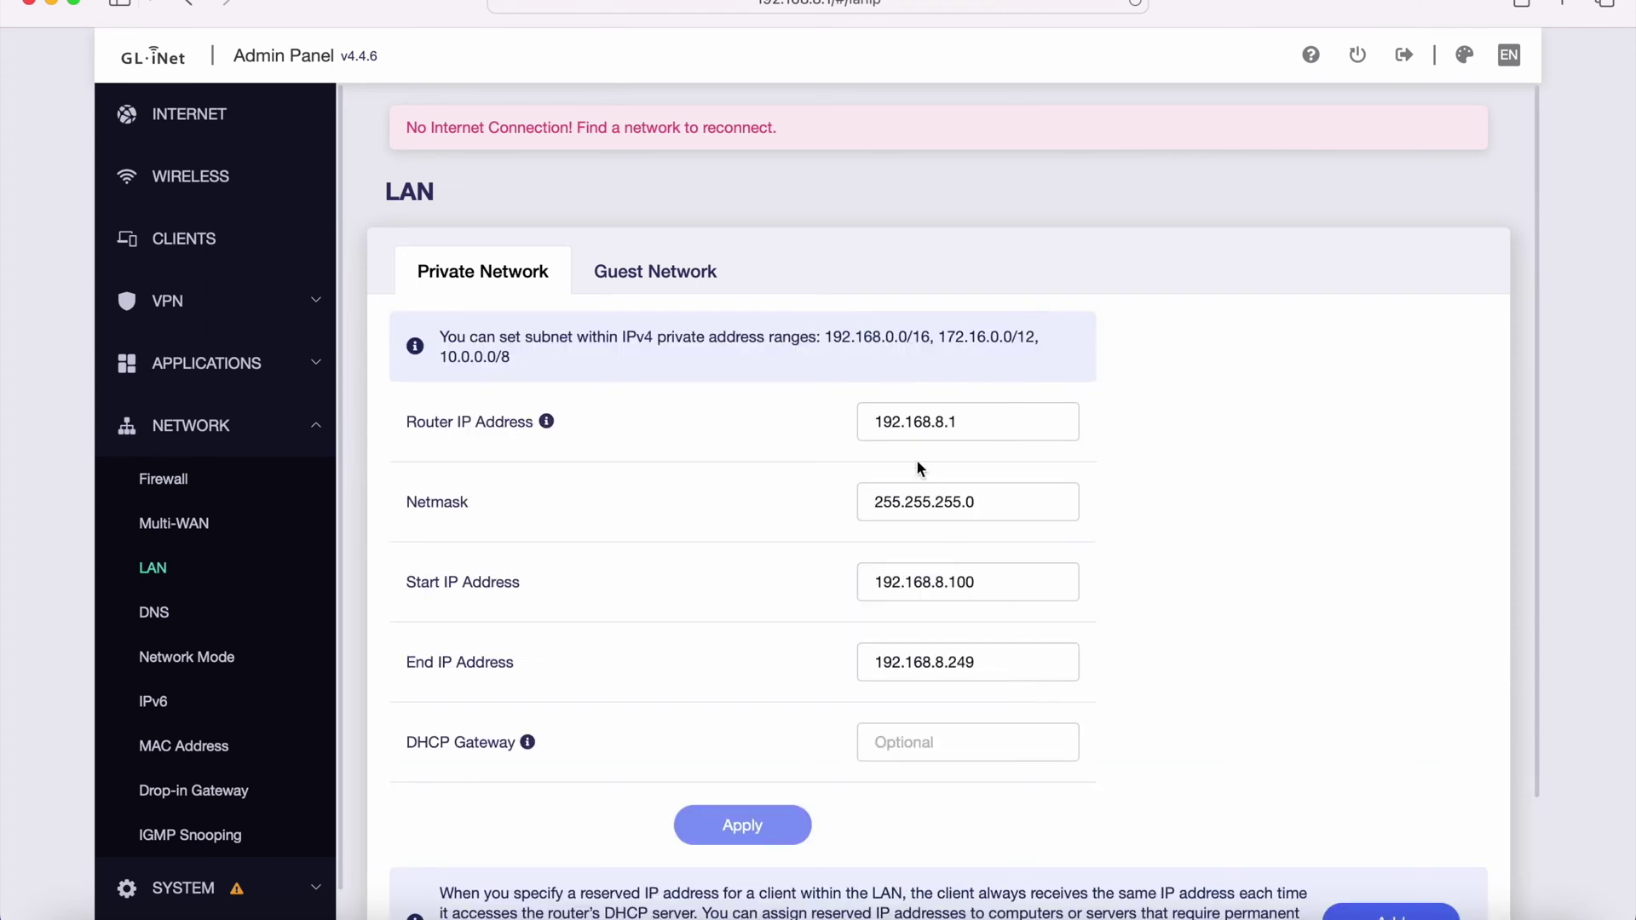
drag(866, 421, 971, 421)
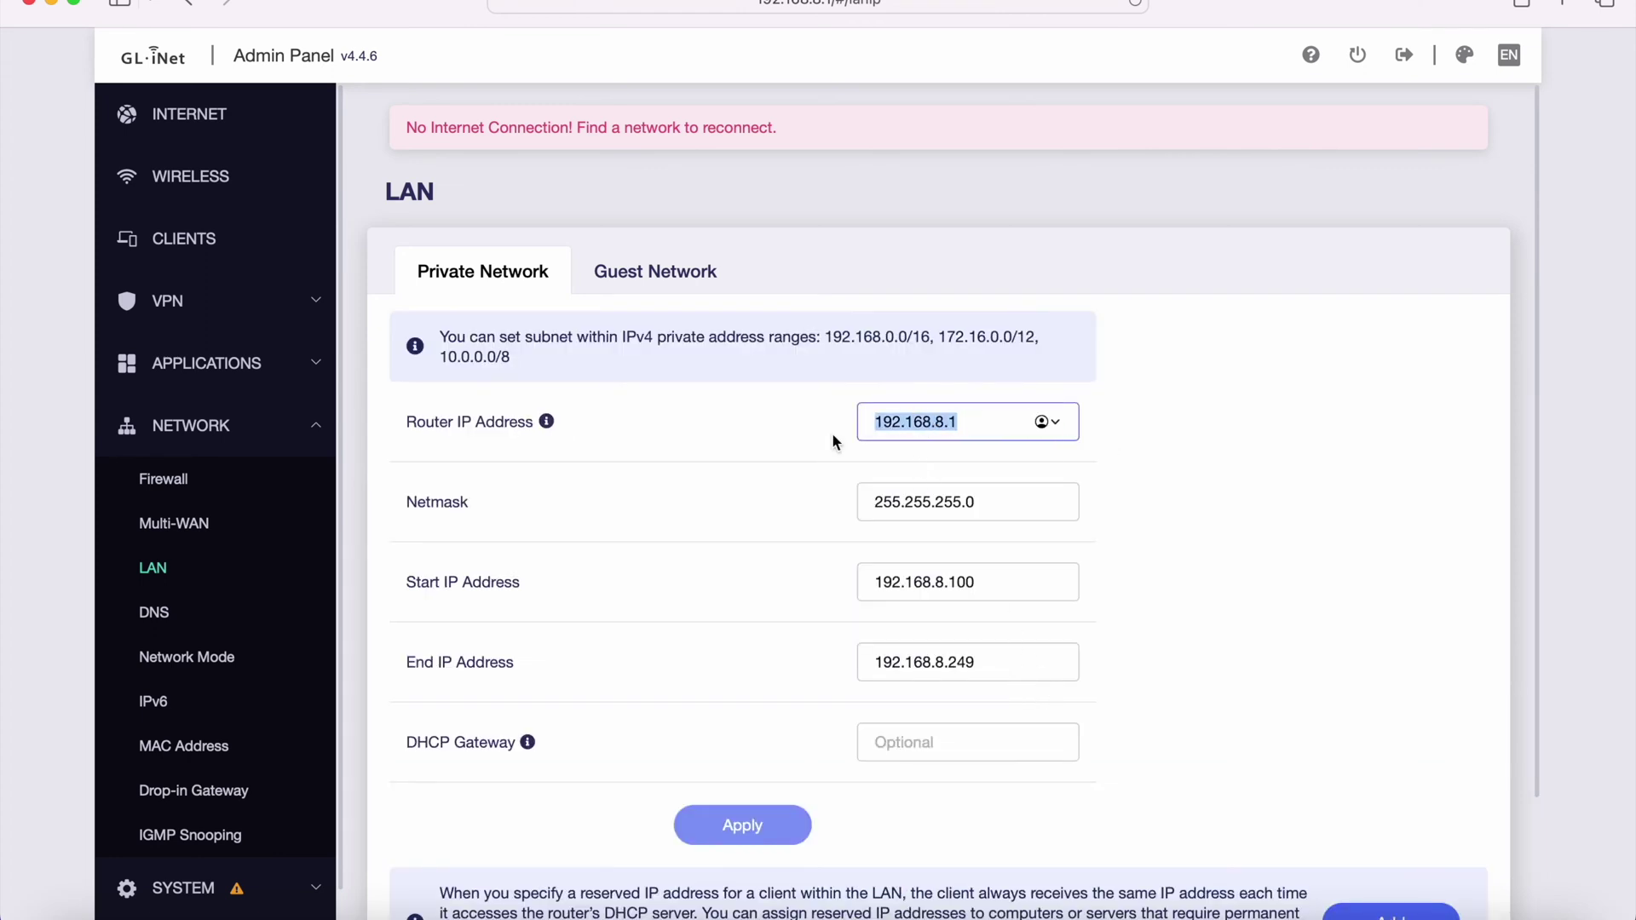
click(1130, 541)
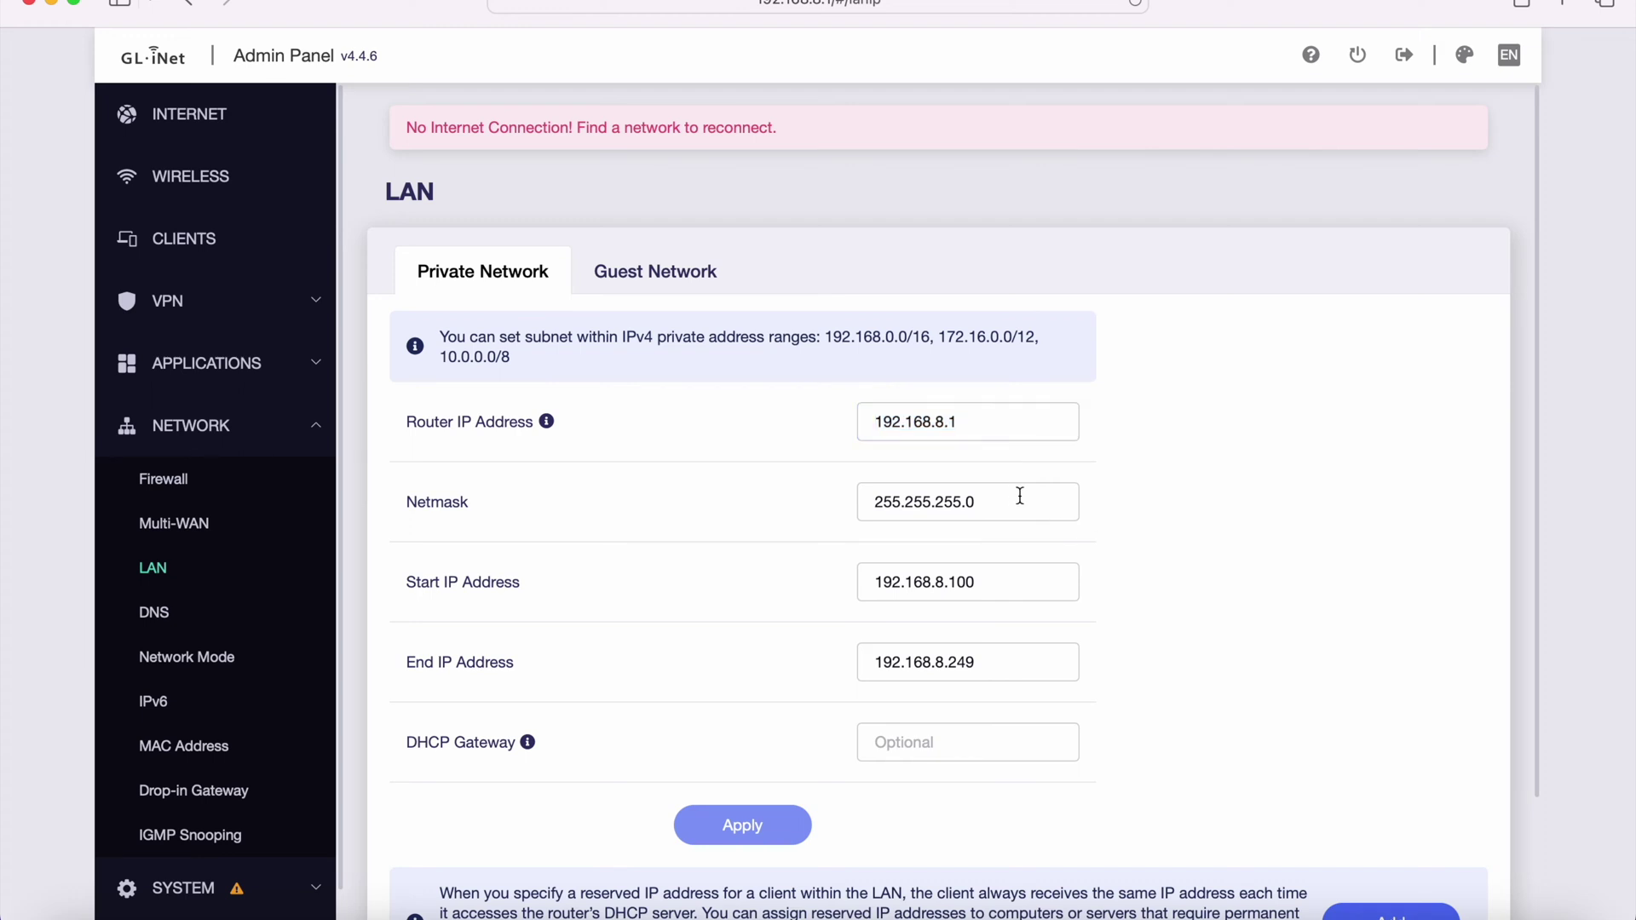
scroll(1333, 622, down, 3)
scroll(923, 283, up, 1)
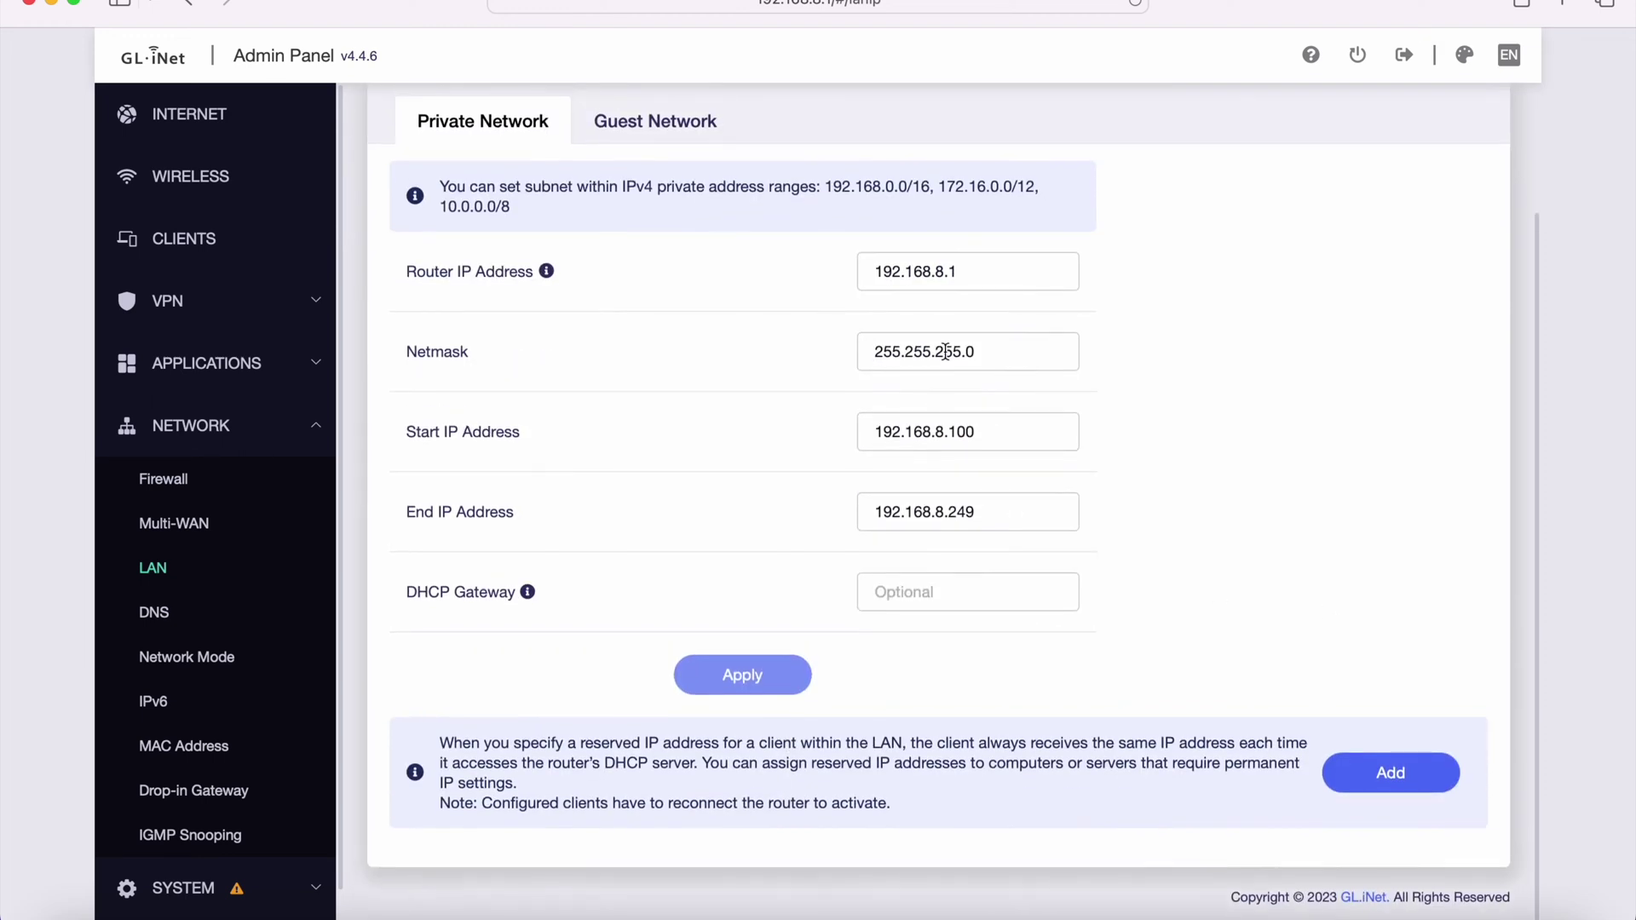
drag(866, 270, 1121, 268)
drag(866, 431, 1198, 423)
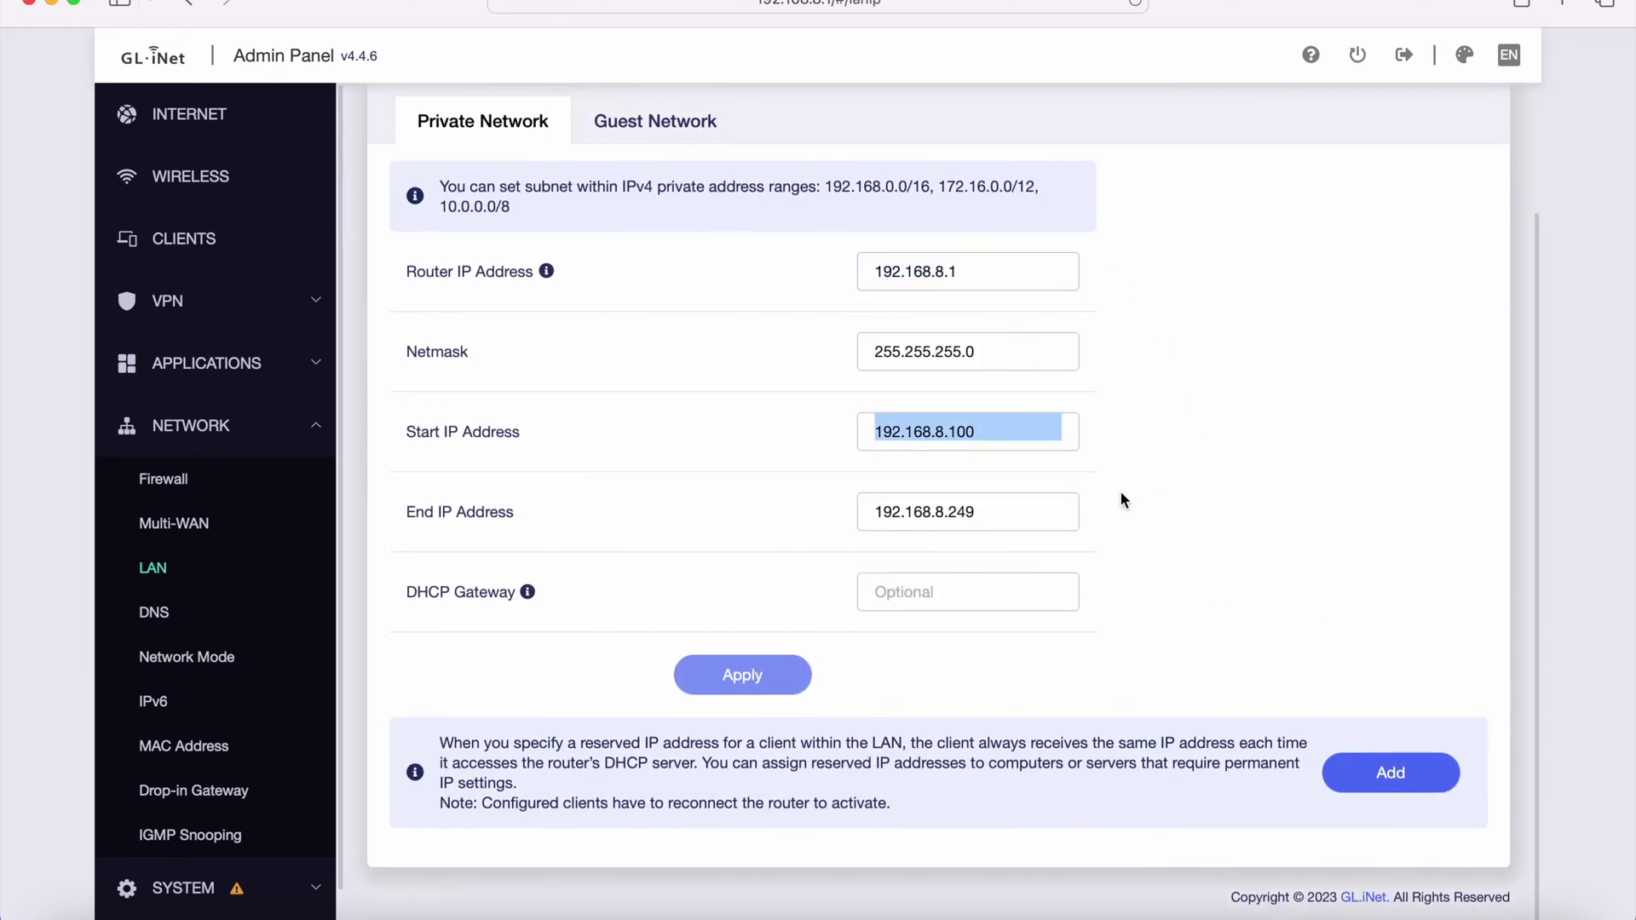
click(854, 431)
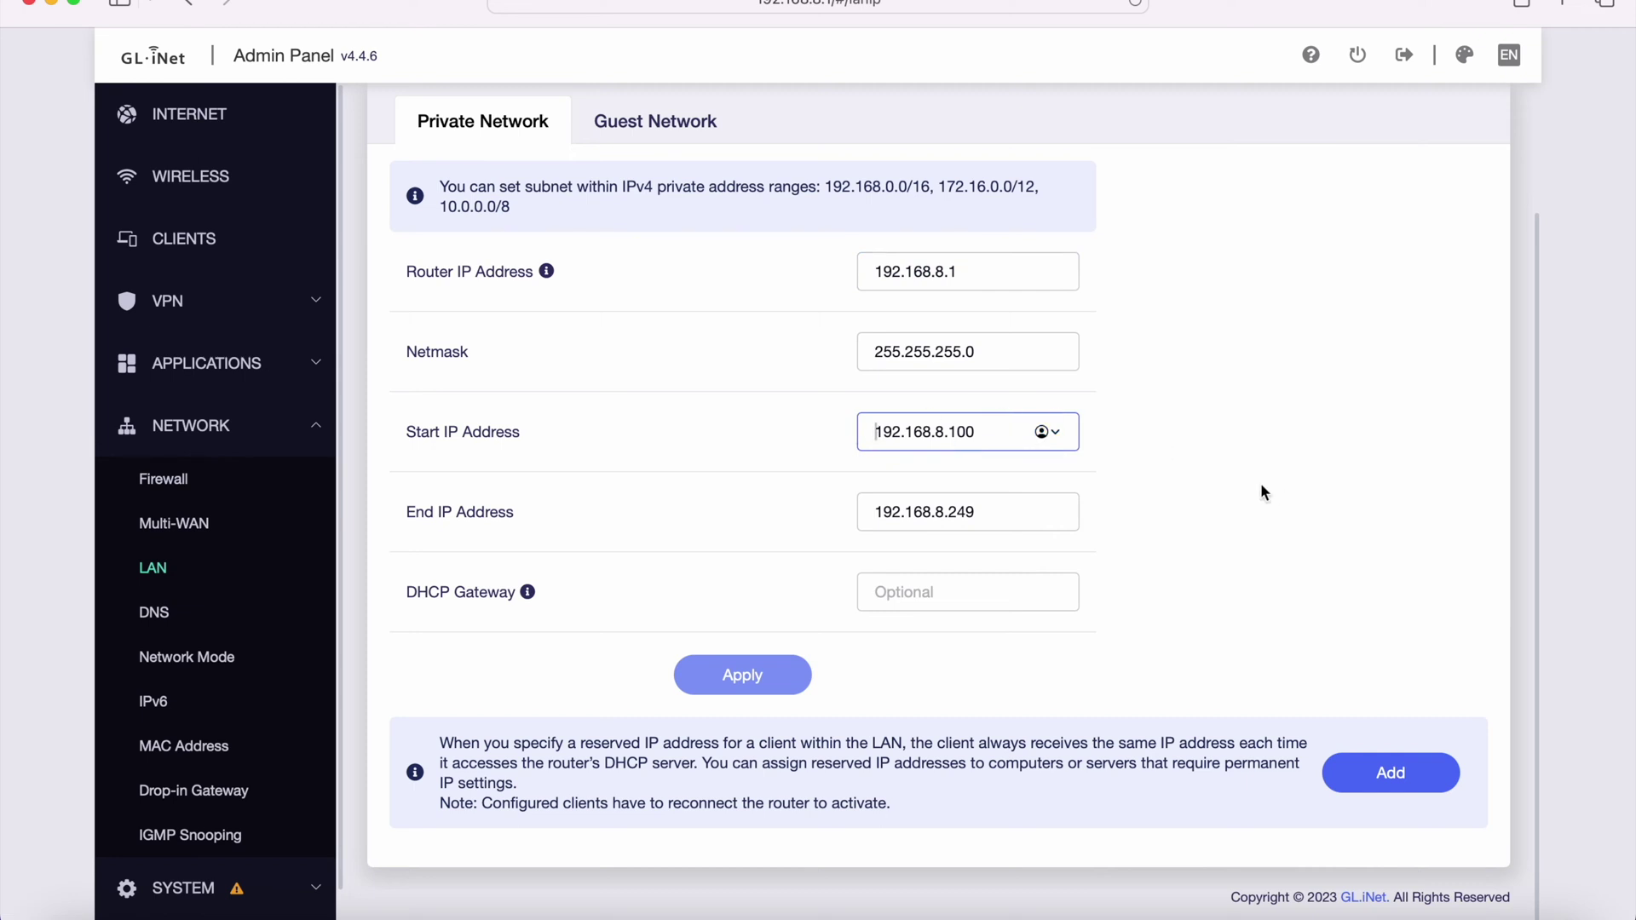
scroll(971, 631, up, 2)
- Compare the Guest Network and Private Network LAN settings, ending on Private Network
click(678, 274)
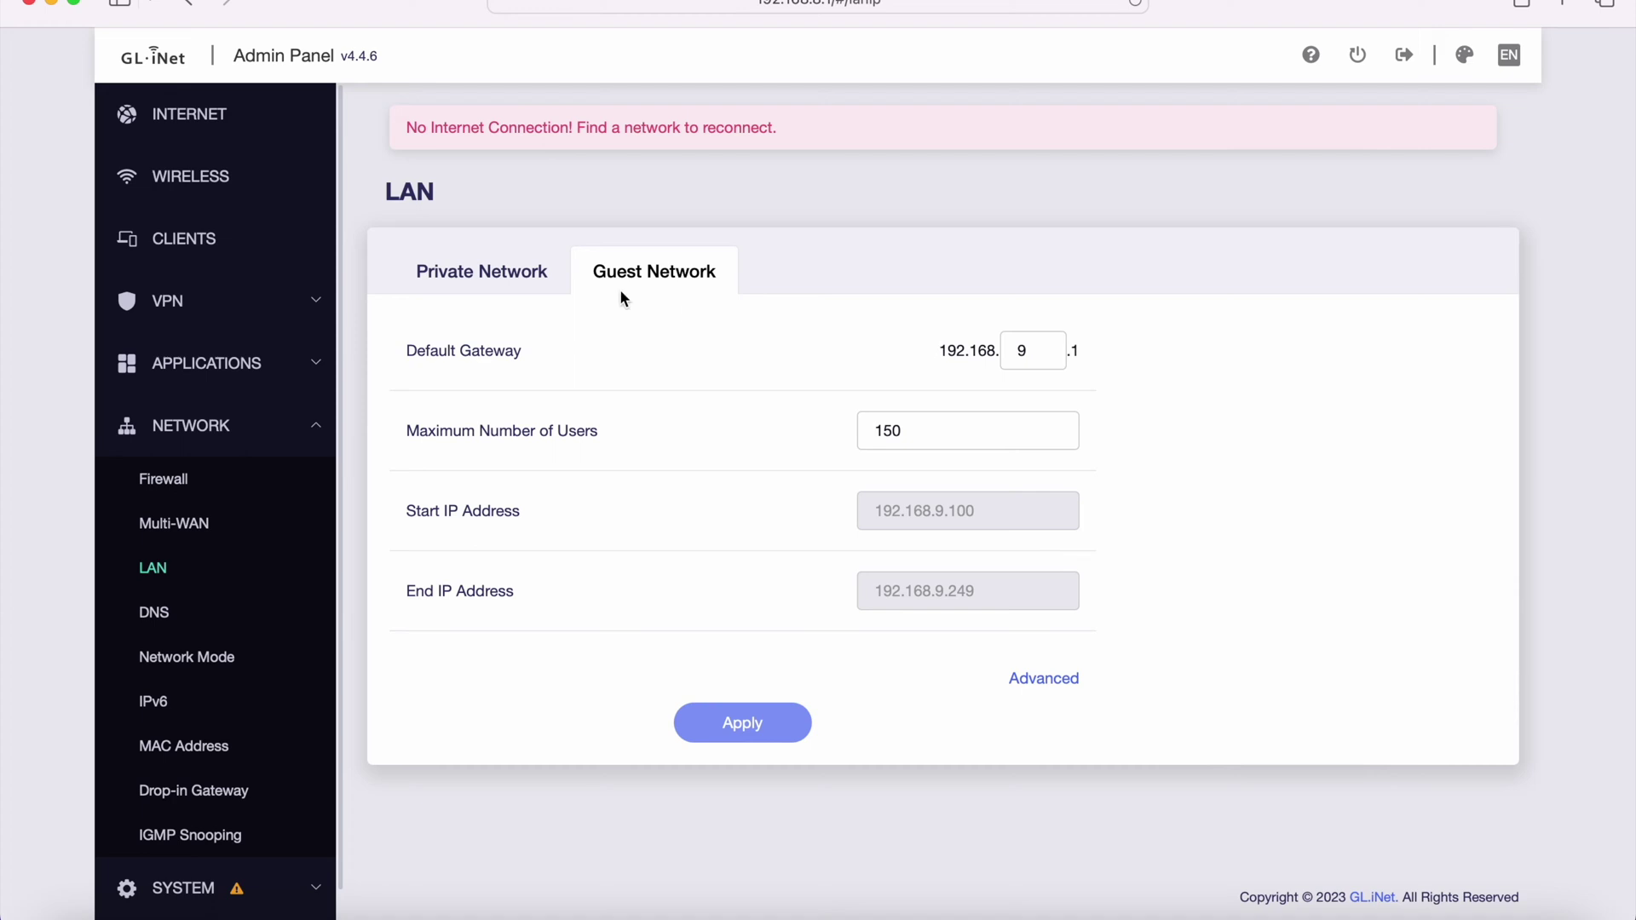
click(523, 275)
click(705, 273)
click(481, 271)
scroll(1009, 704, down, 2)
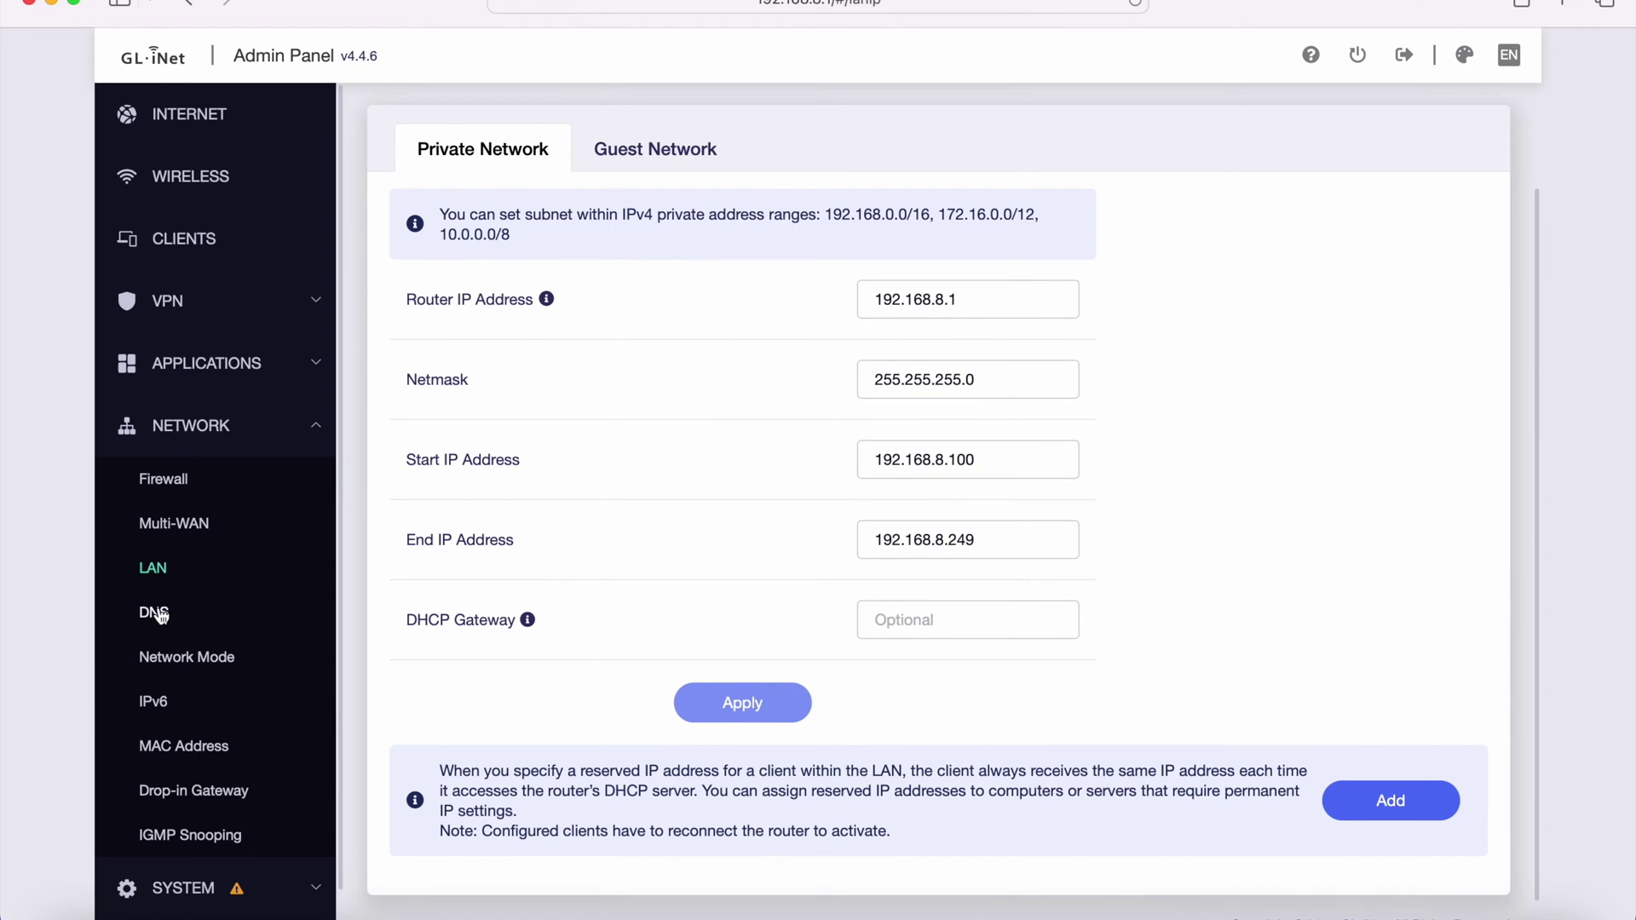
- Review DNS and Network Mode pages, selecting Extender without applying, then view IPv6
click(229, 608)
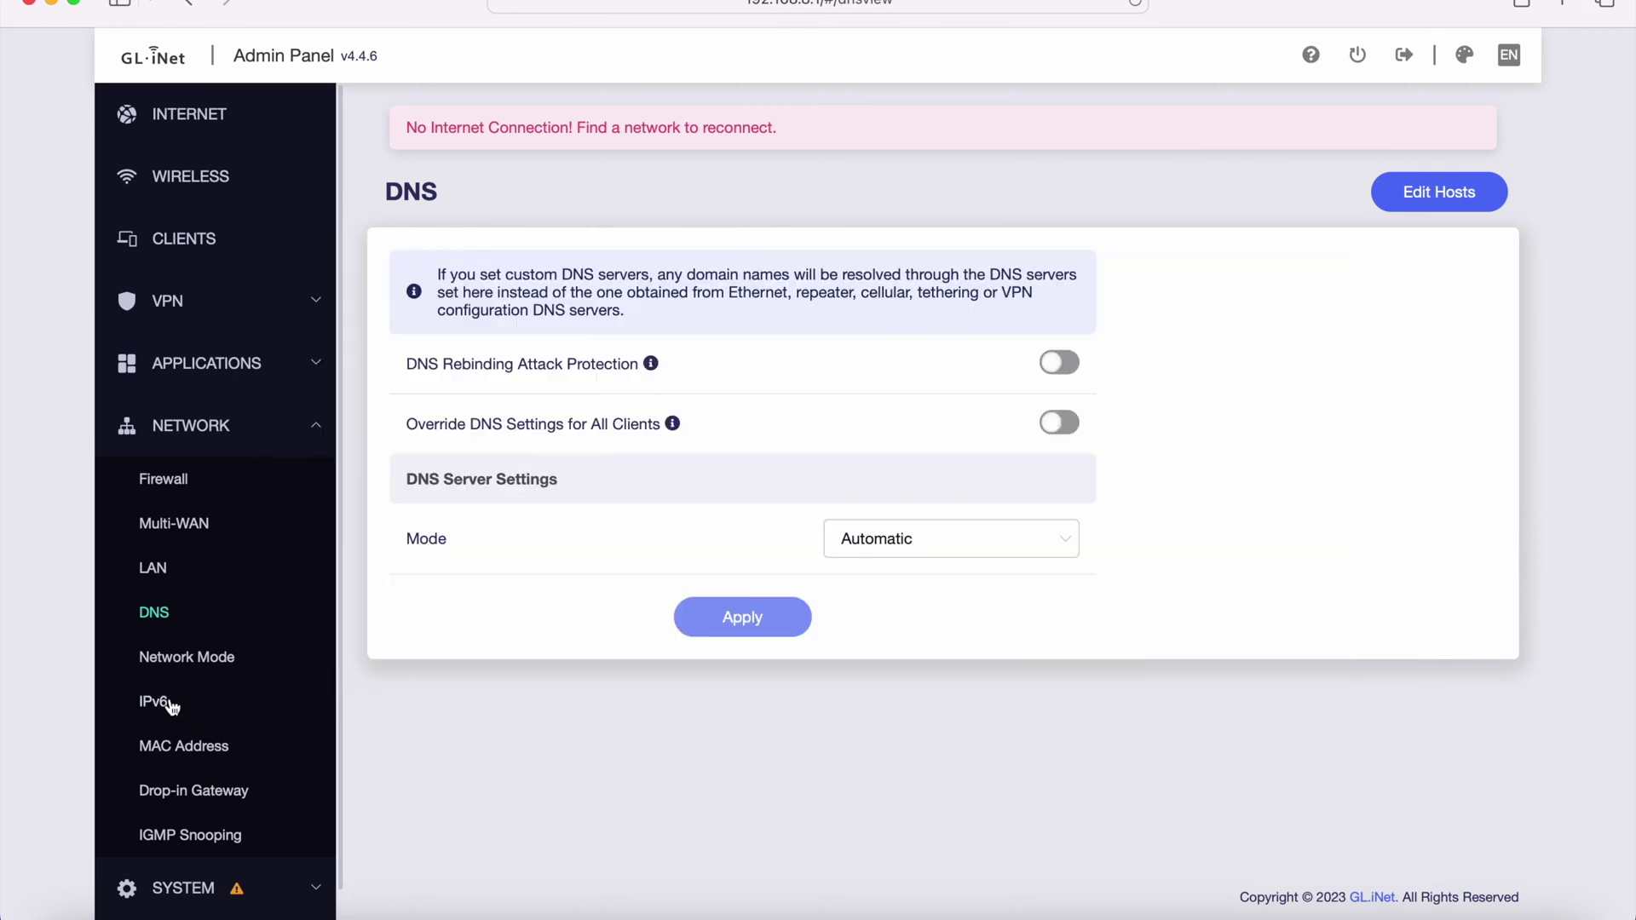
click(172, 656)
scroll(387, 660, down, 1)
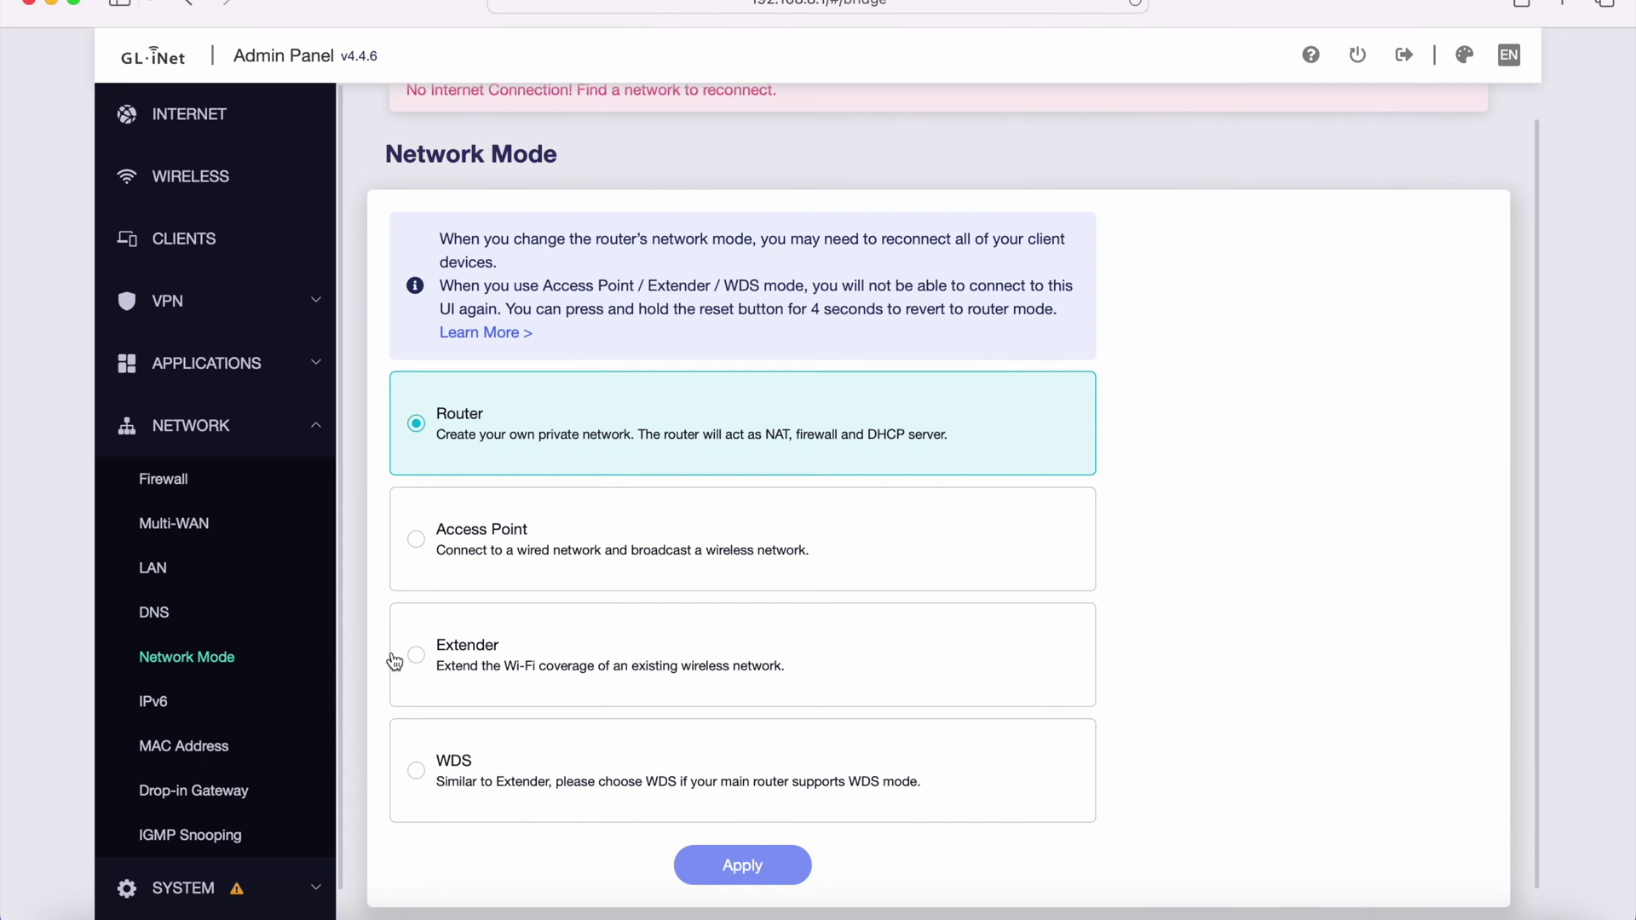
scroll(394, 662, down, 1)
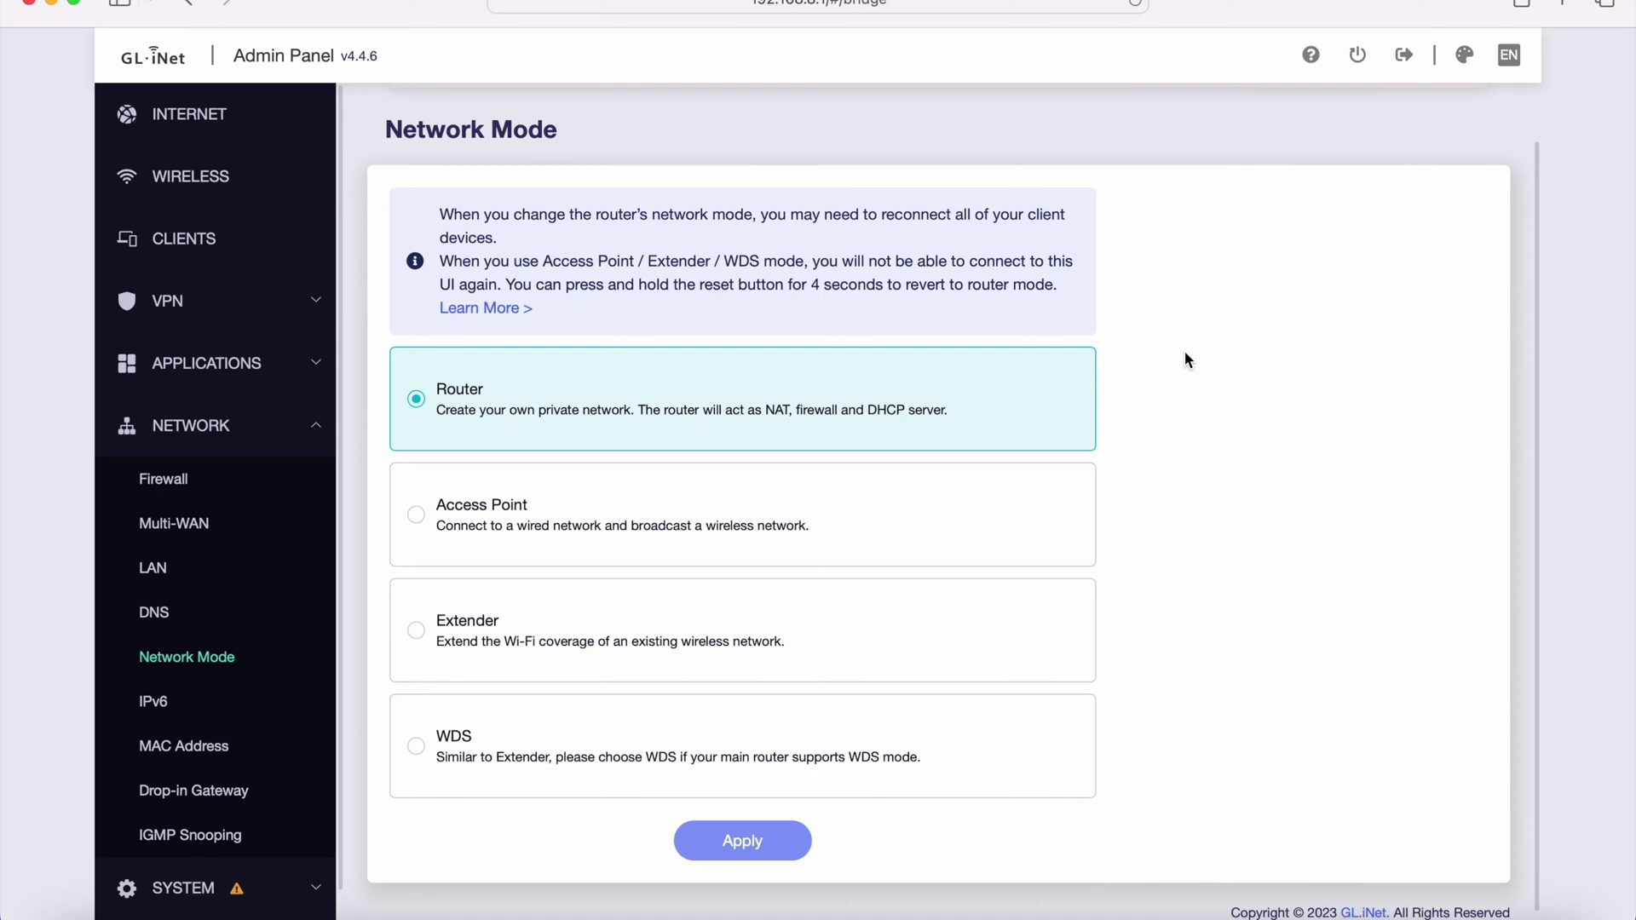
scroll(1184, 353, down, 1)
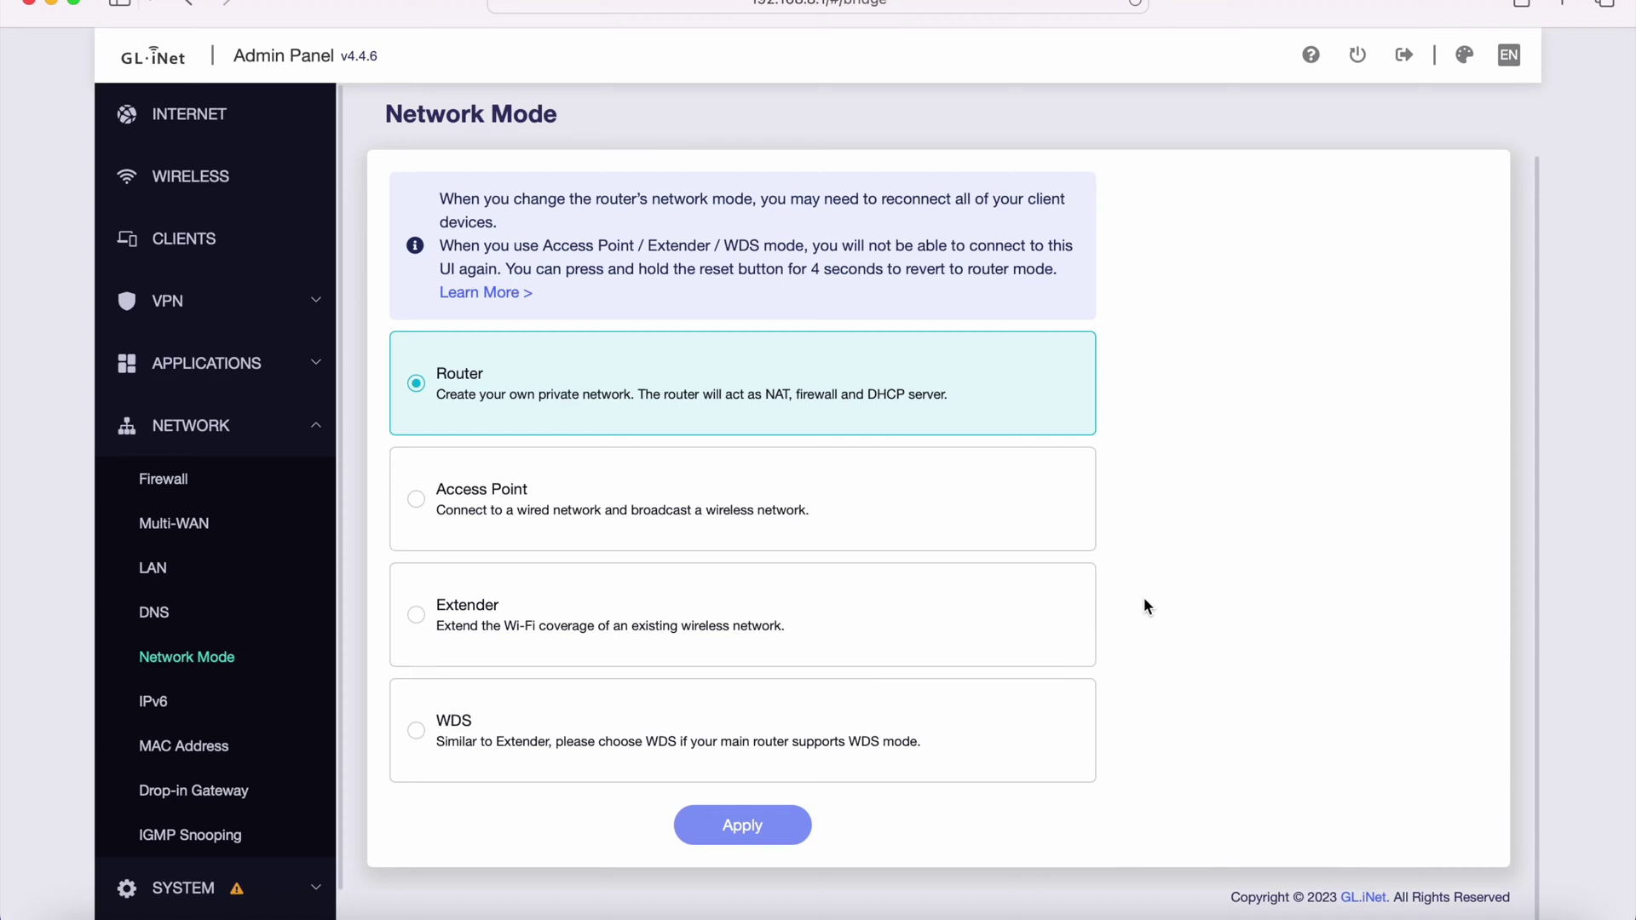
click(521, 593)
click(182, 699)
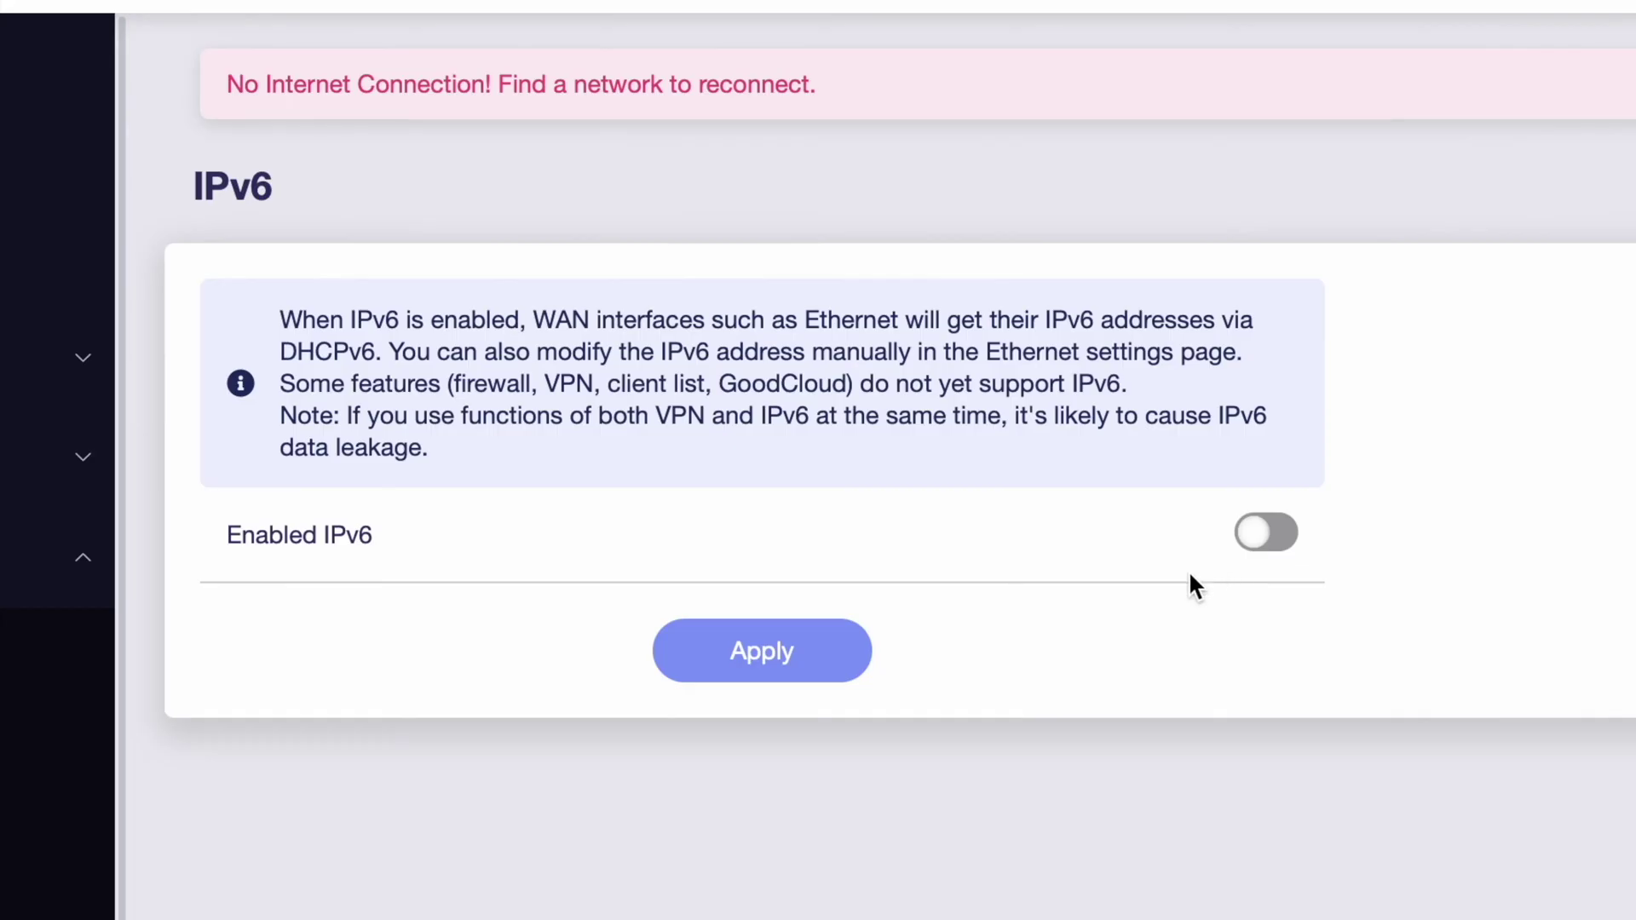
- Try Clone MAC mode, revert to Factory Default, then open Drop-in Gateway settings
click(321, 741)
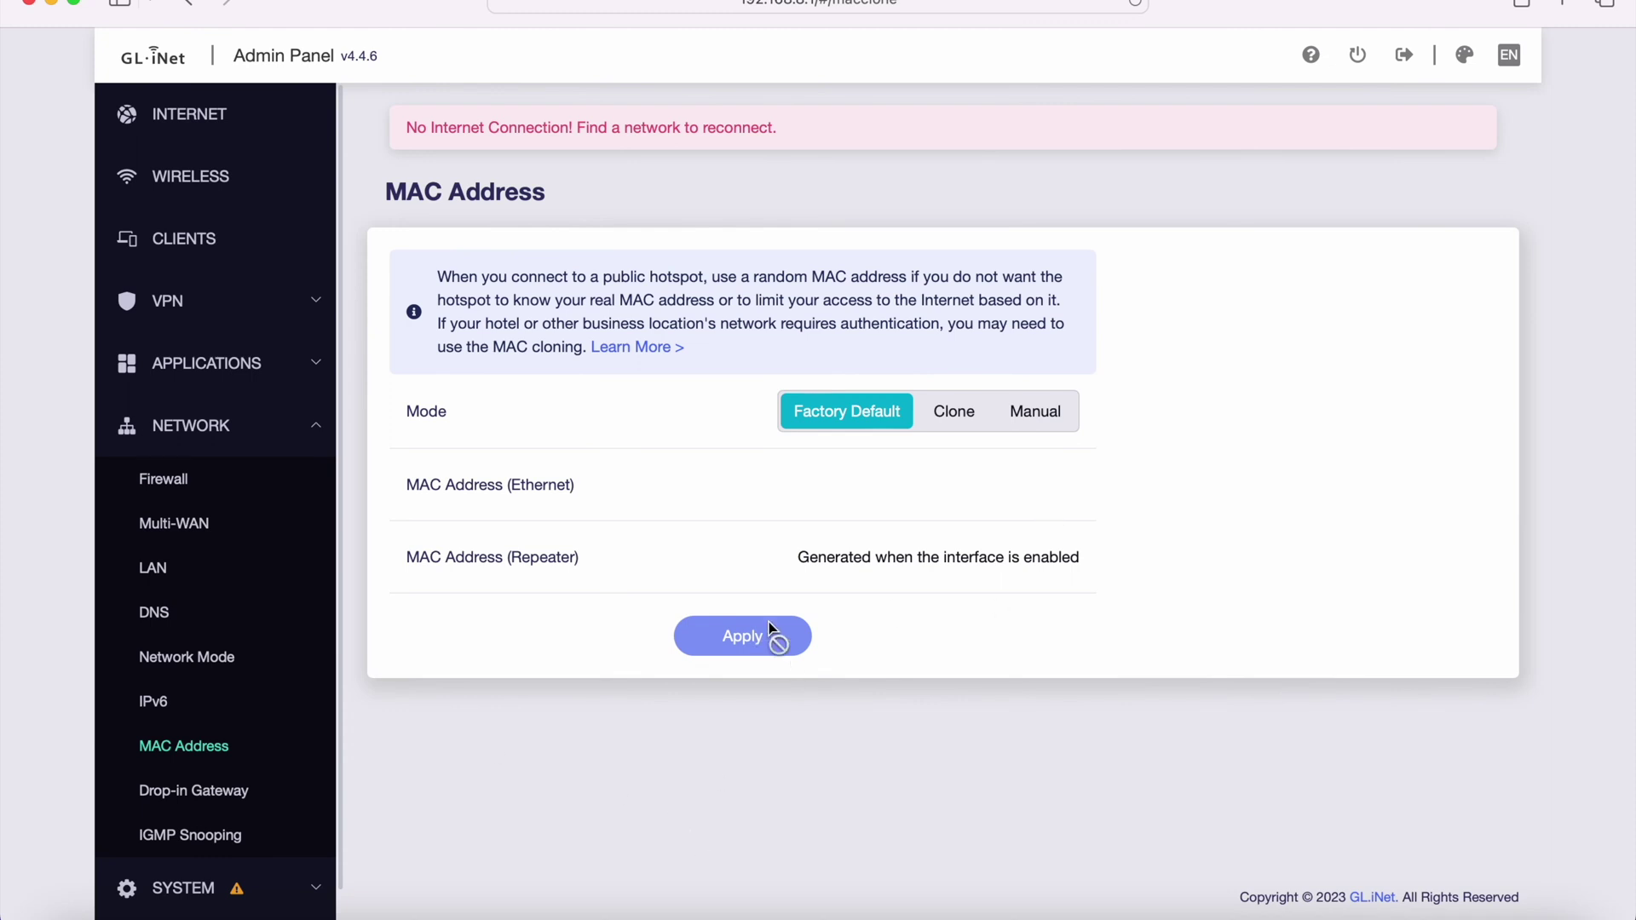
click(952, 418)
click(908, 417)
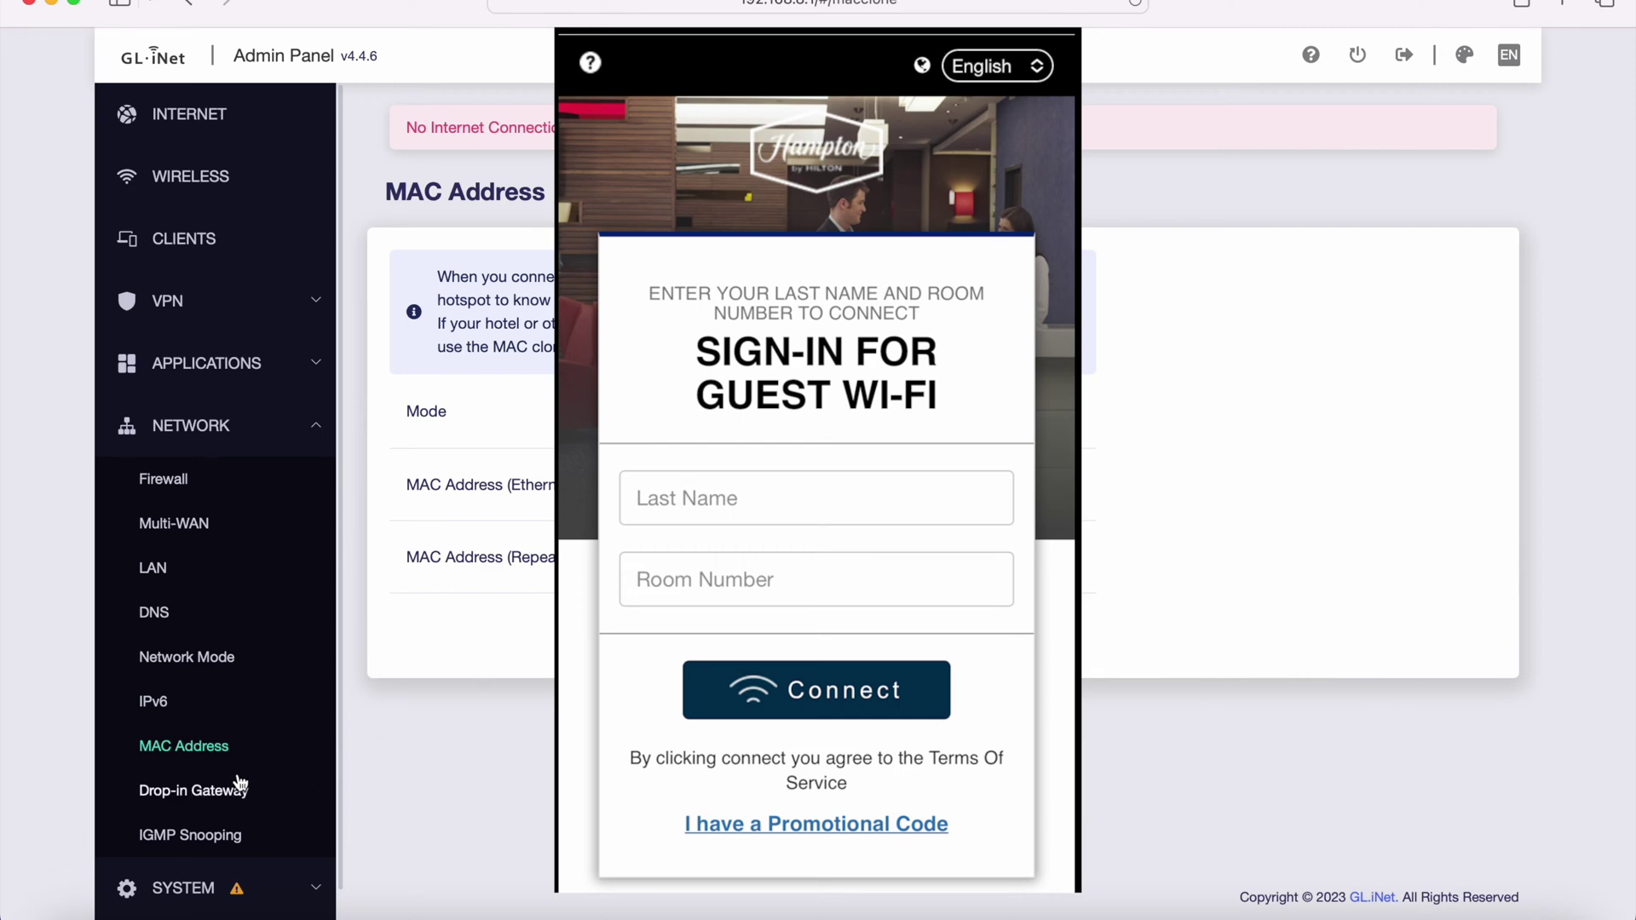
click(203, 784)
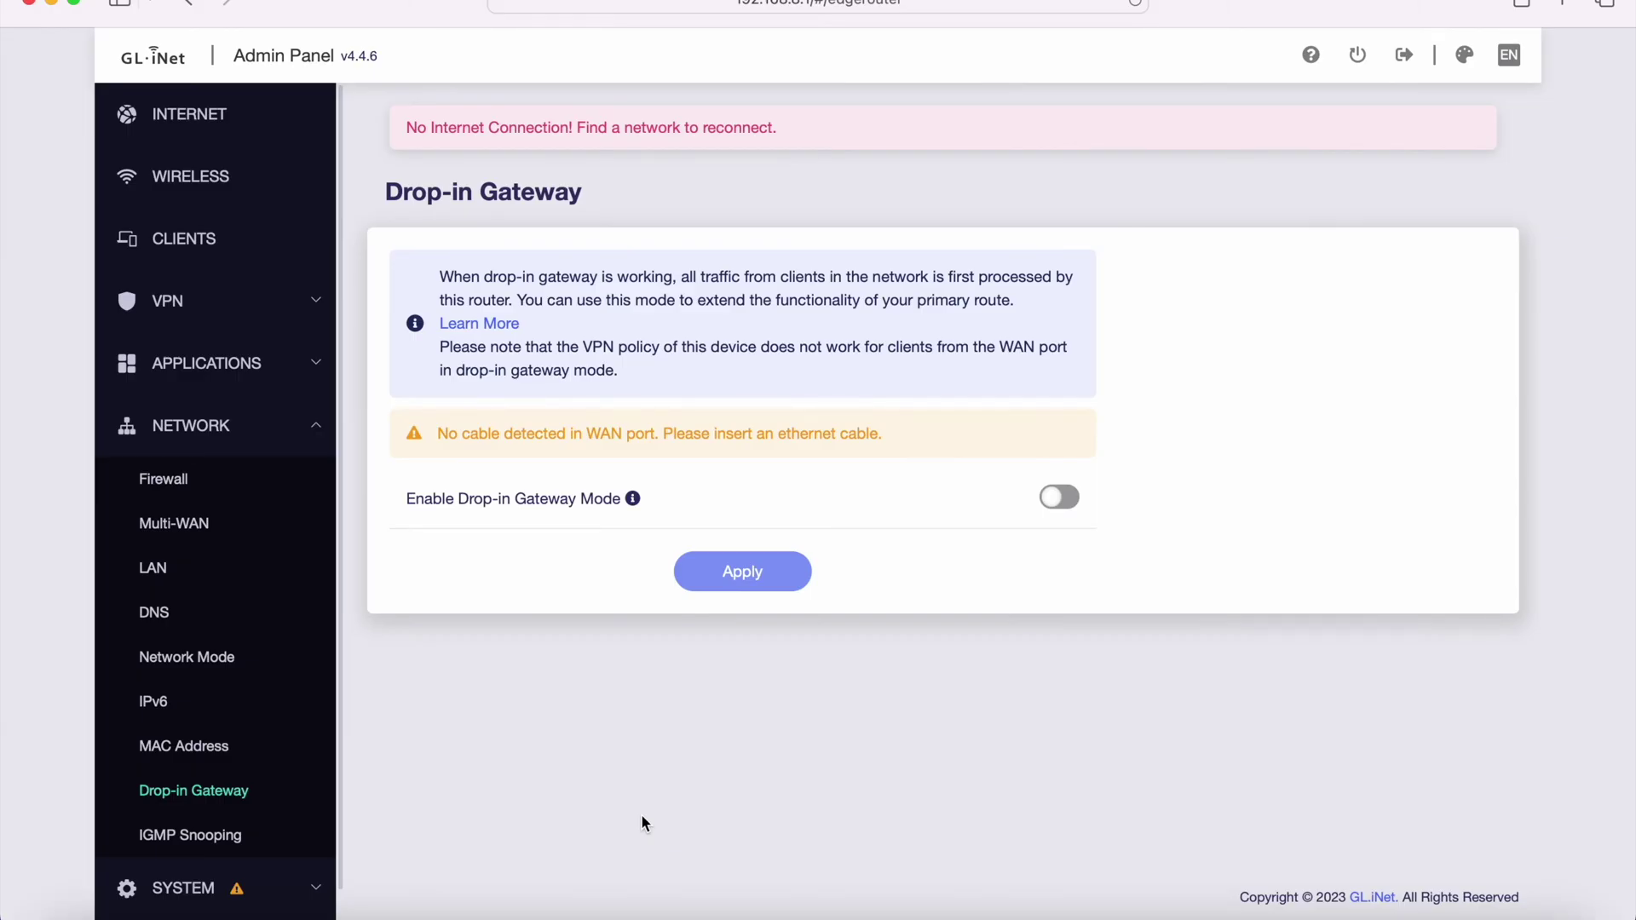
- Enable IGMP Snooping on its settings page, keeping version 3
click(190, 835)
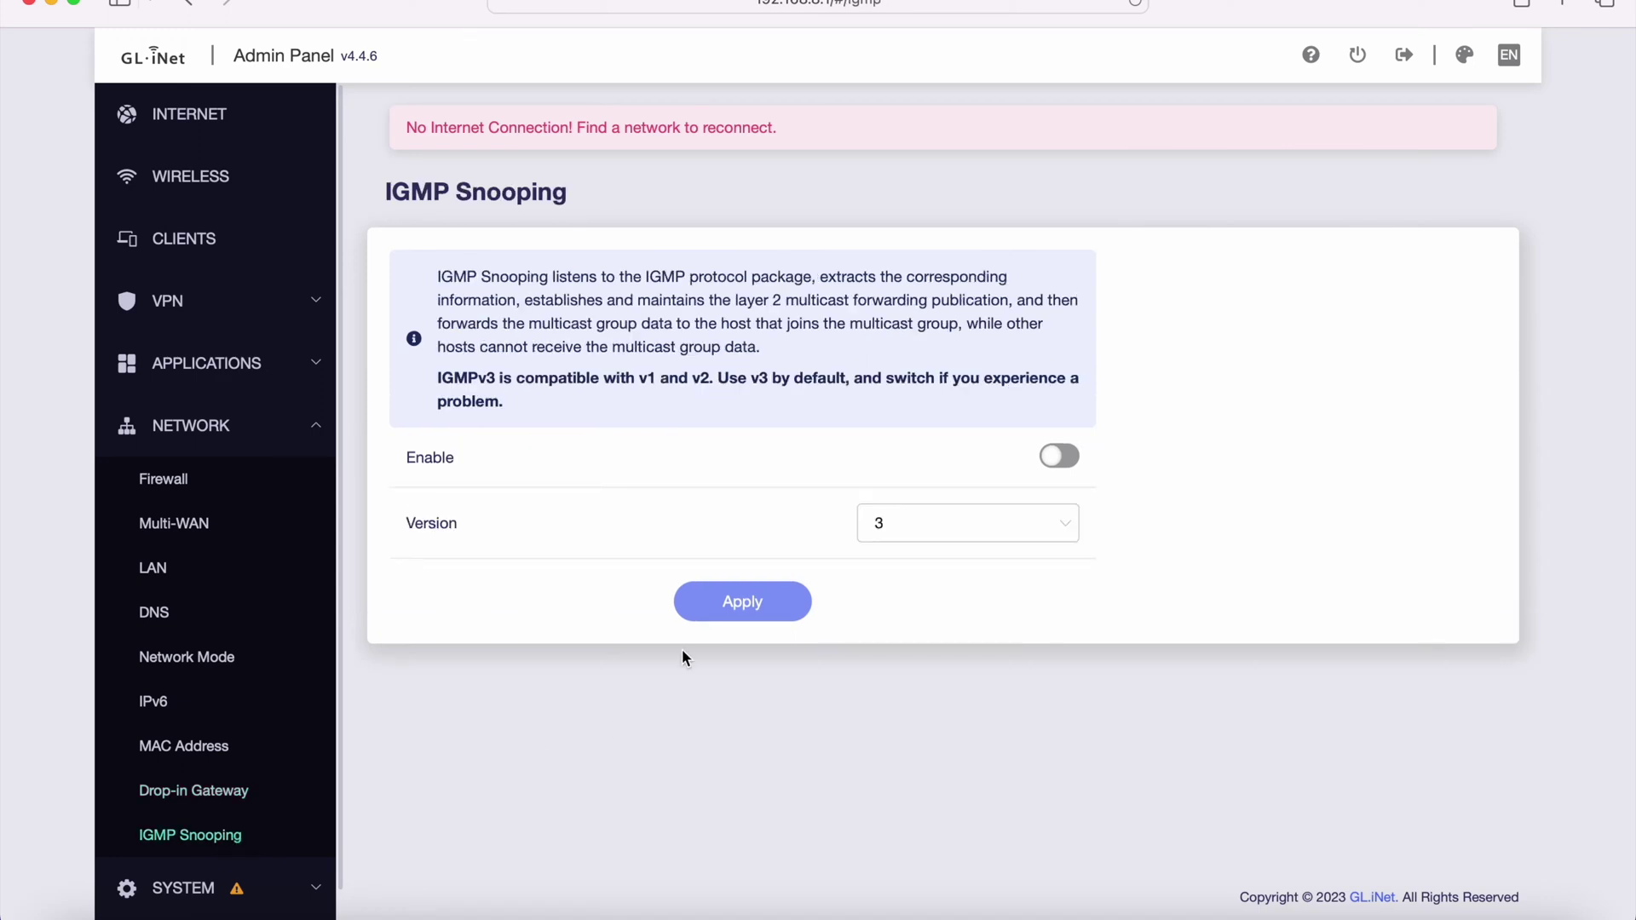
scroll(277, 610, down, 1)
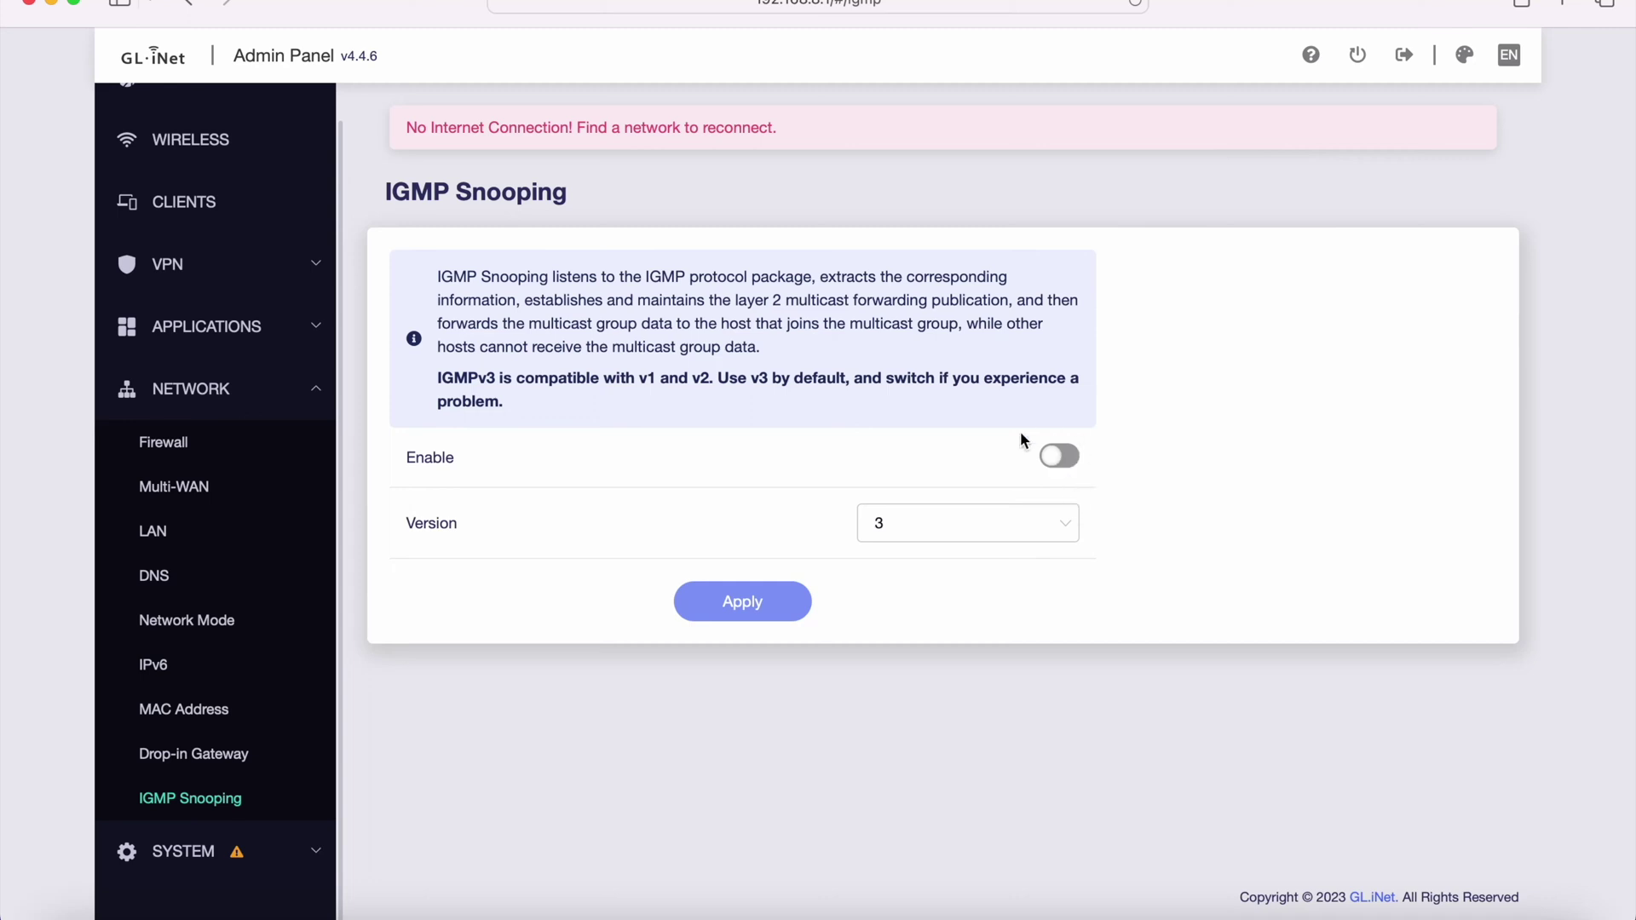
click(1067, 456)
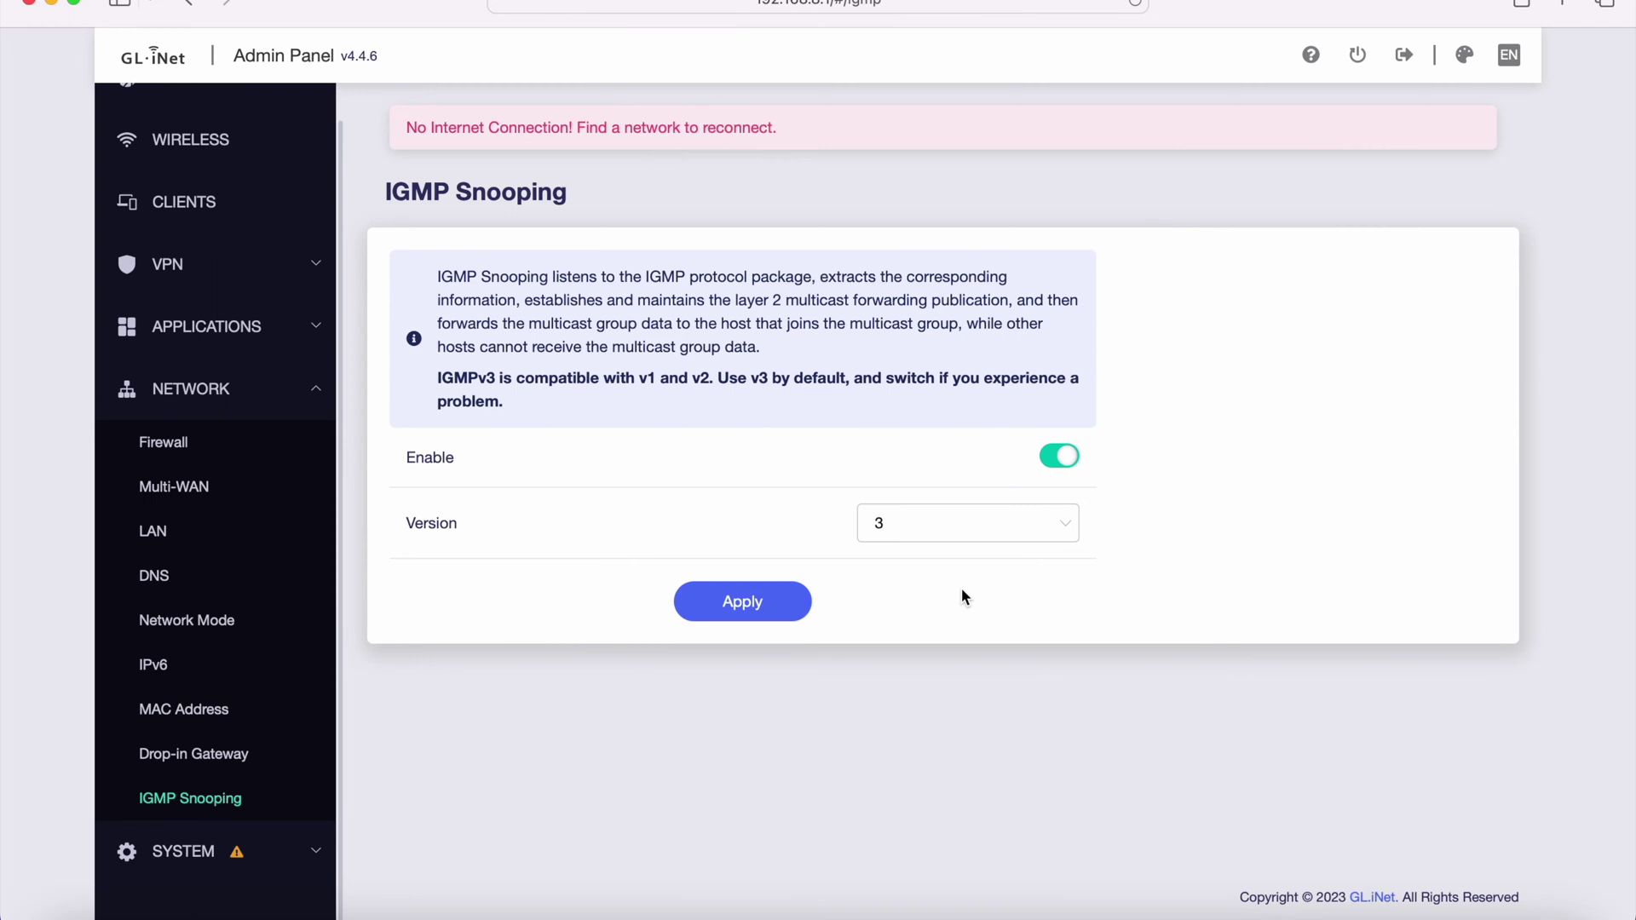
click(302, 871)
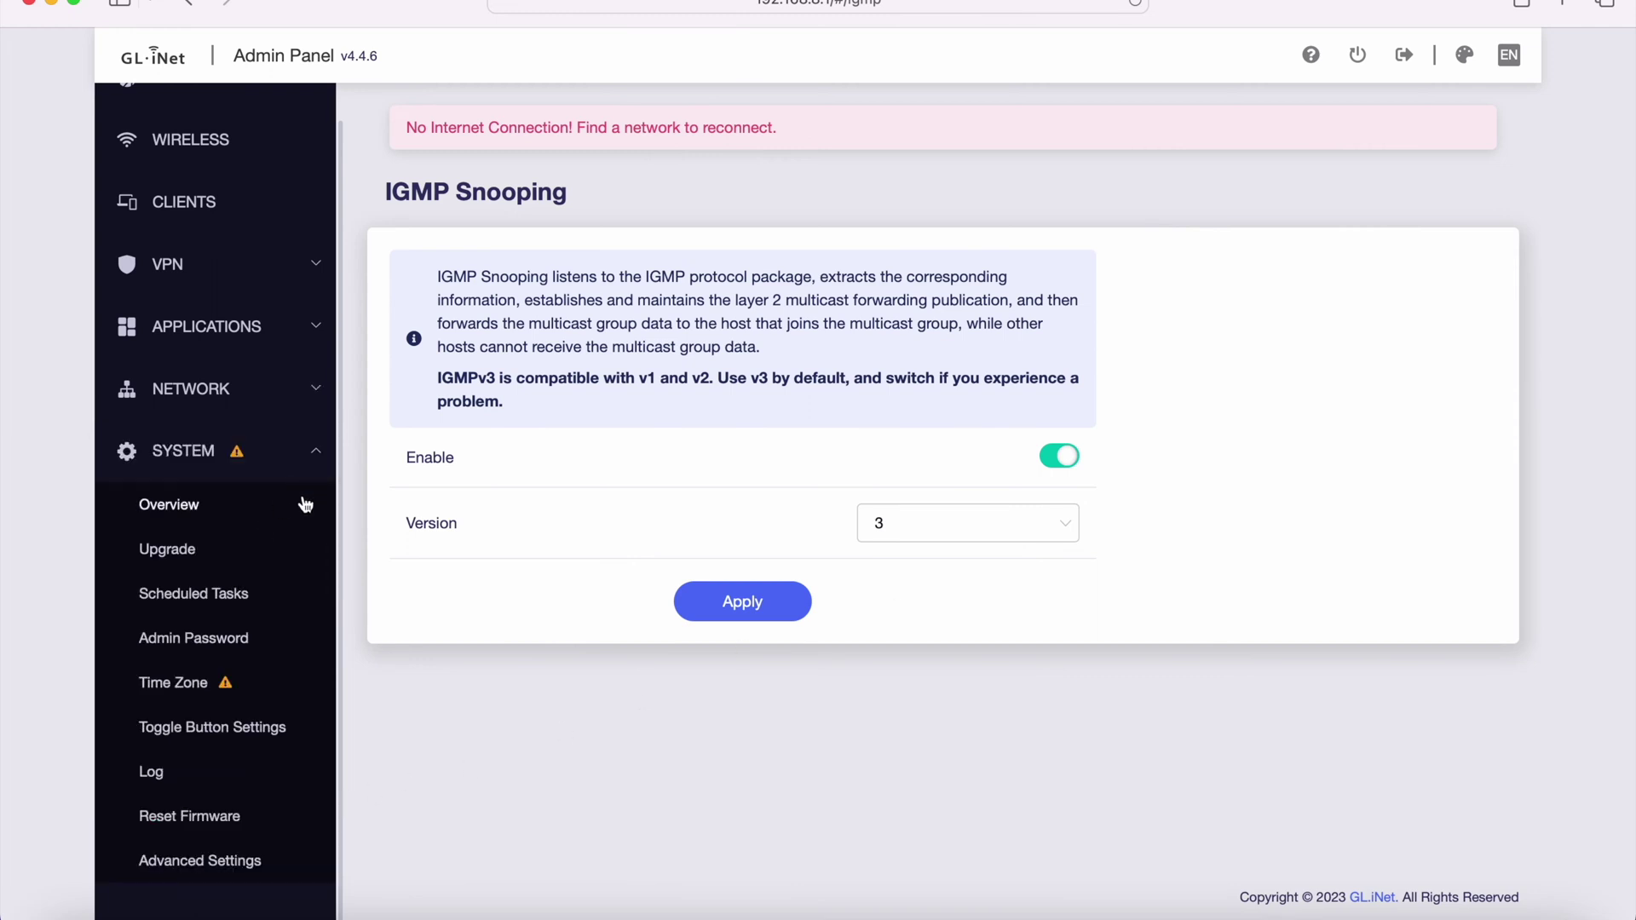
- Open the system Overview dashboard and show the CPU temperature in Fahrenheit
click(217, 508)
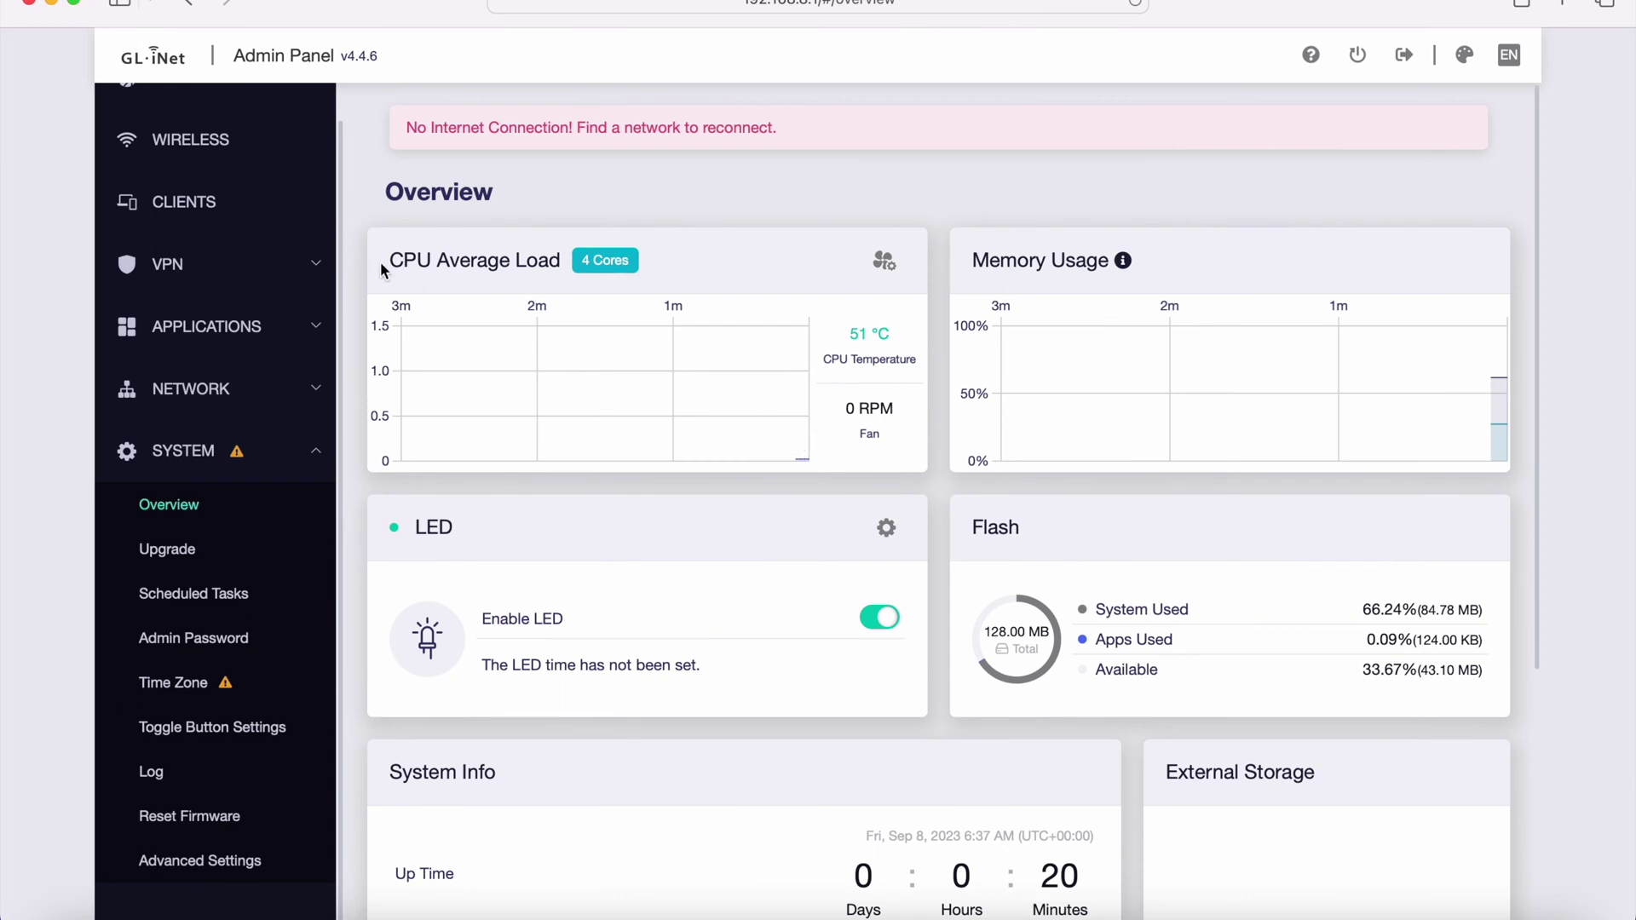
drag(384, 262, 566, 264)
click(788, 213)
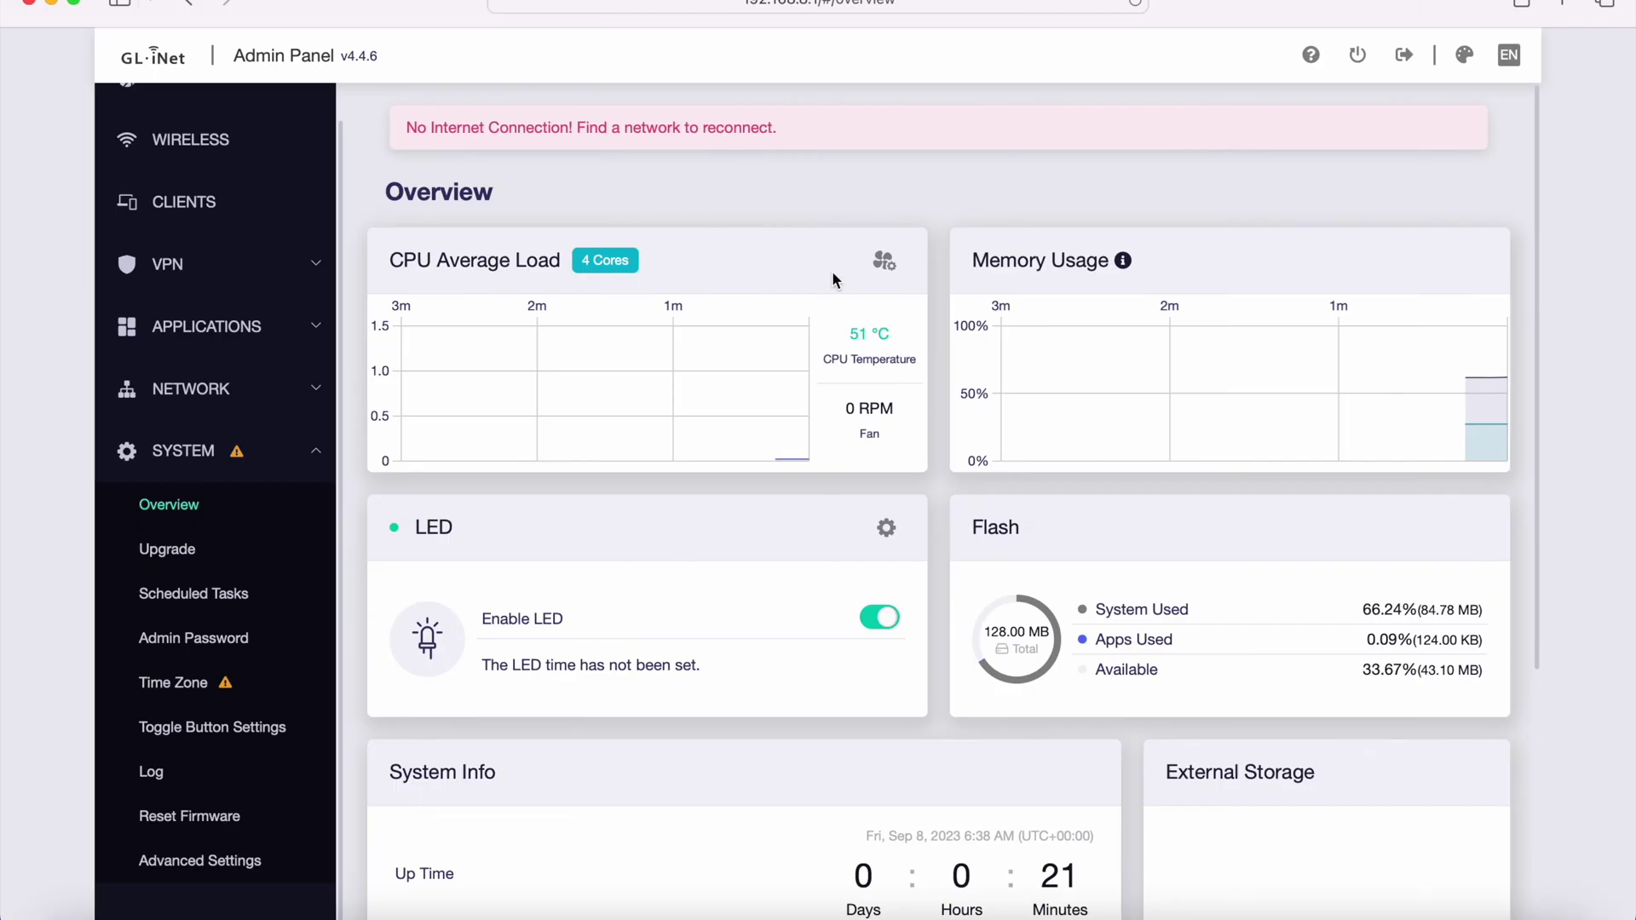
click(886, 336)
click(870, 337)
click(871, 345)
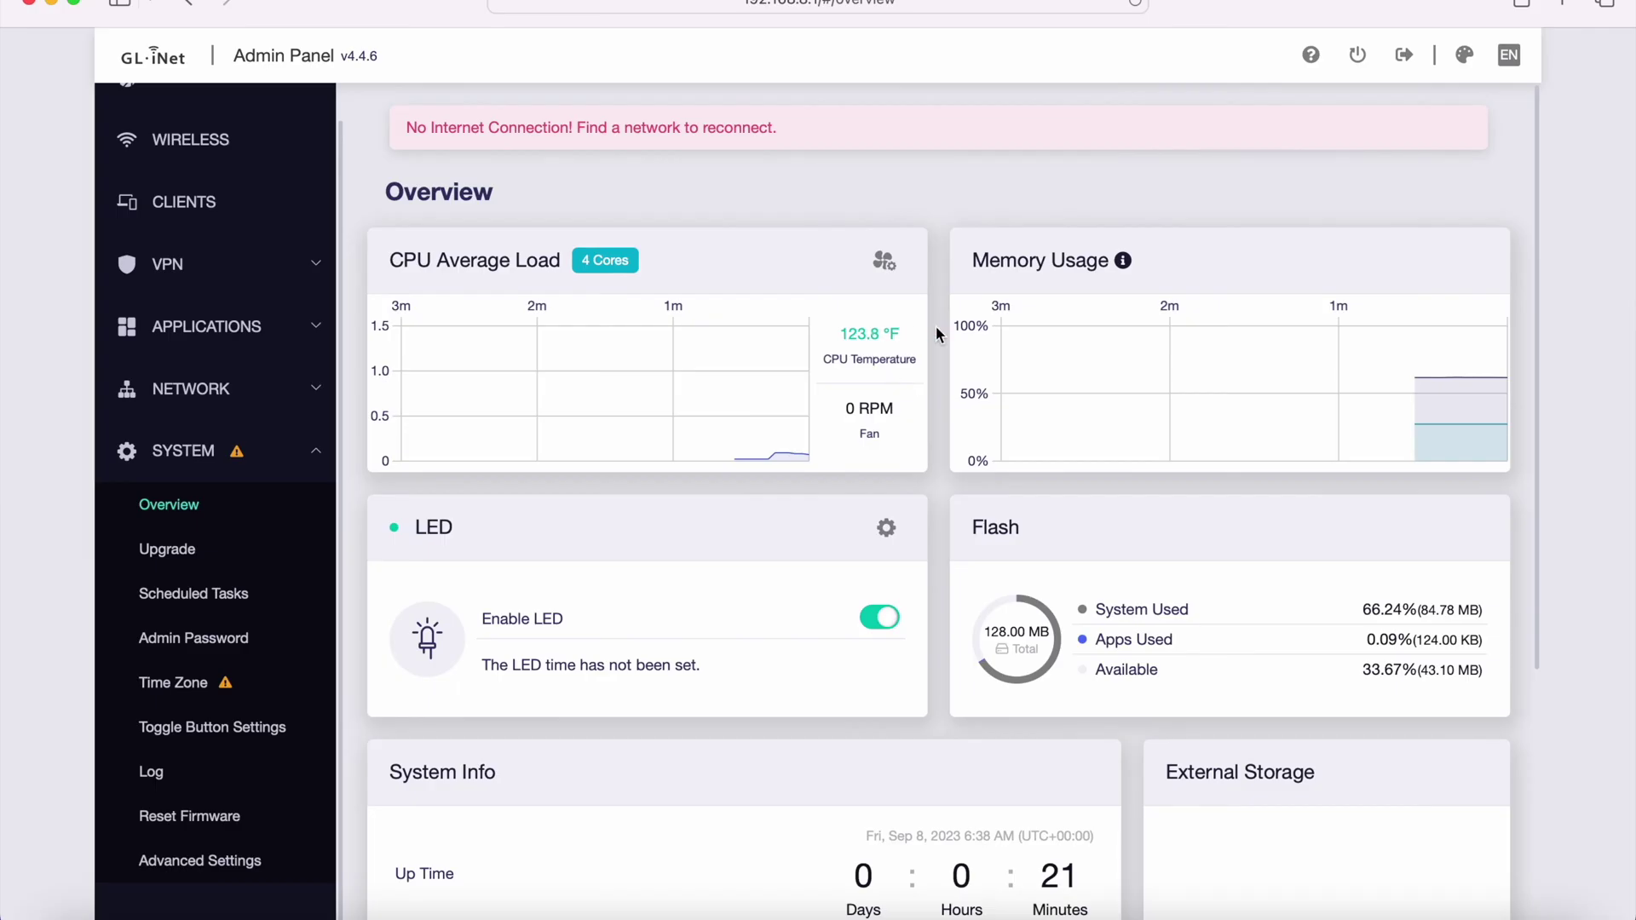
- Turn the router LED off and back on so it stays enabled
scroll(938, 329, down, 2)
scroll(938, 329, up, 2)
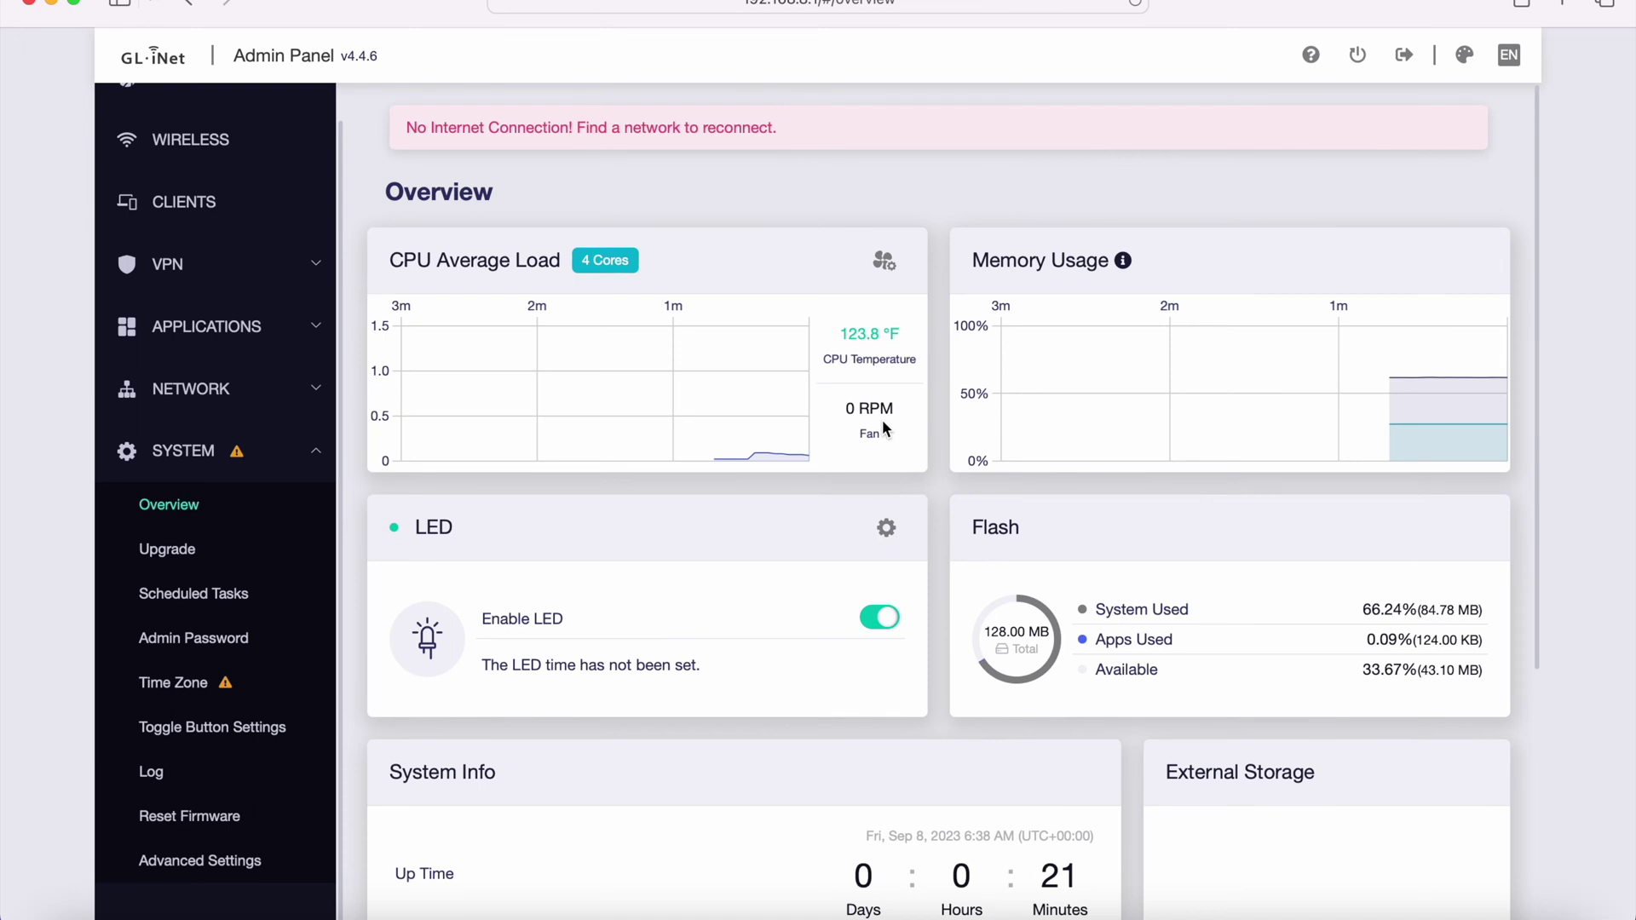
scroll(833, 588, down, 2)
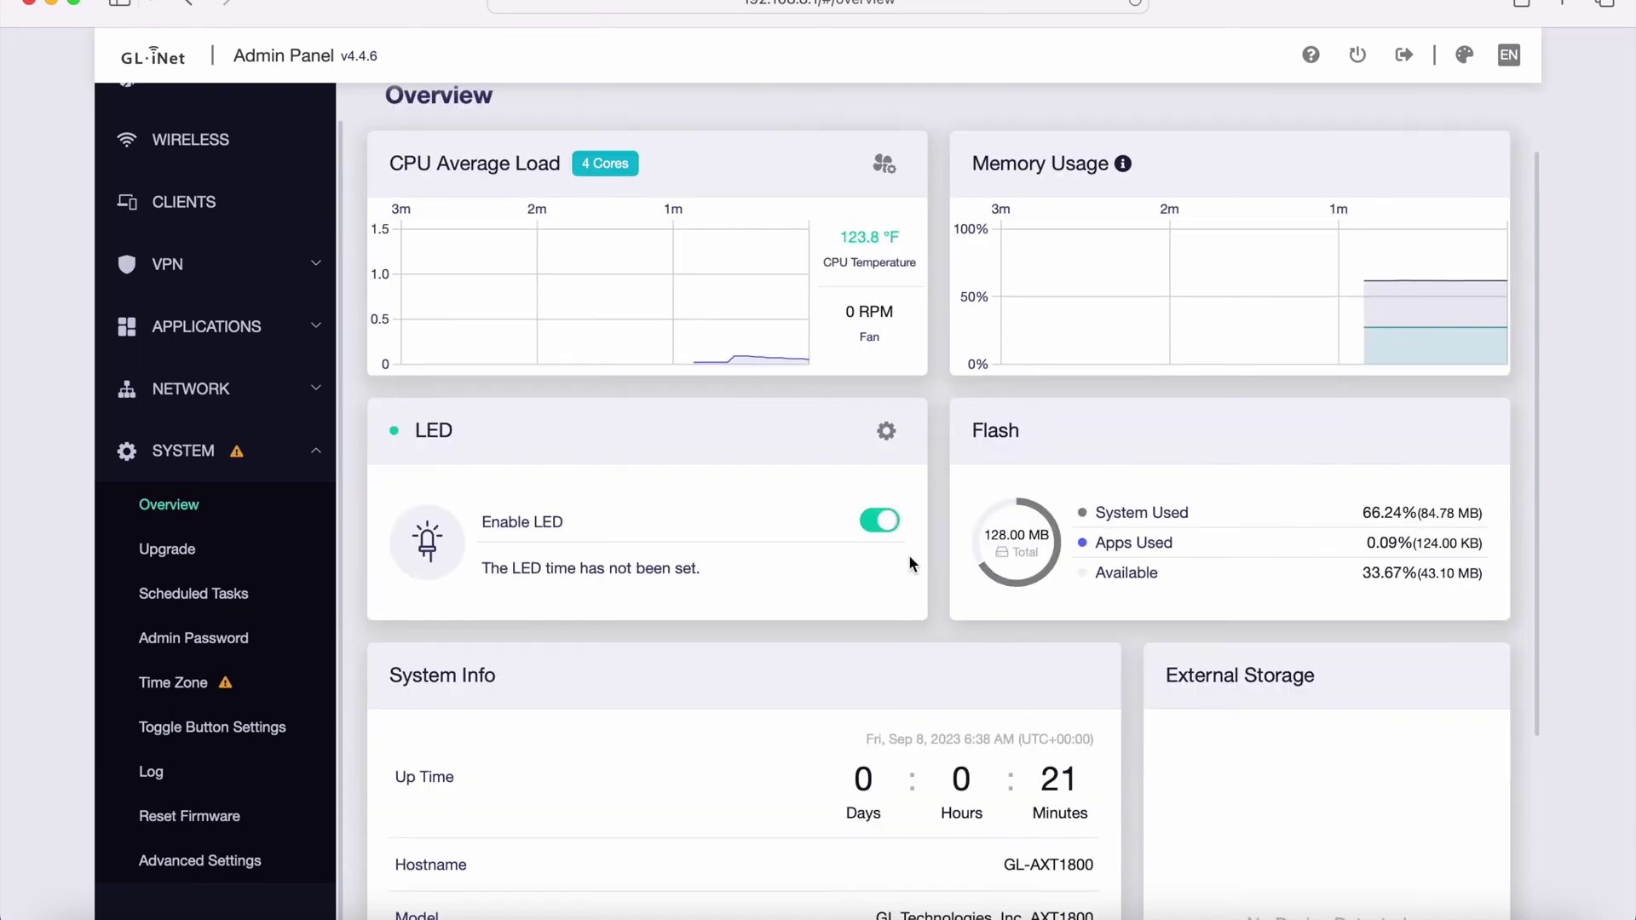
click(878, 522)
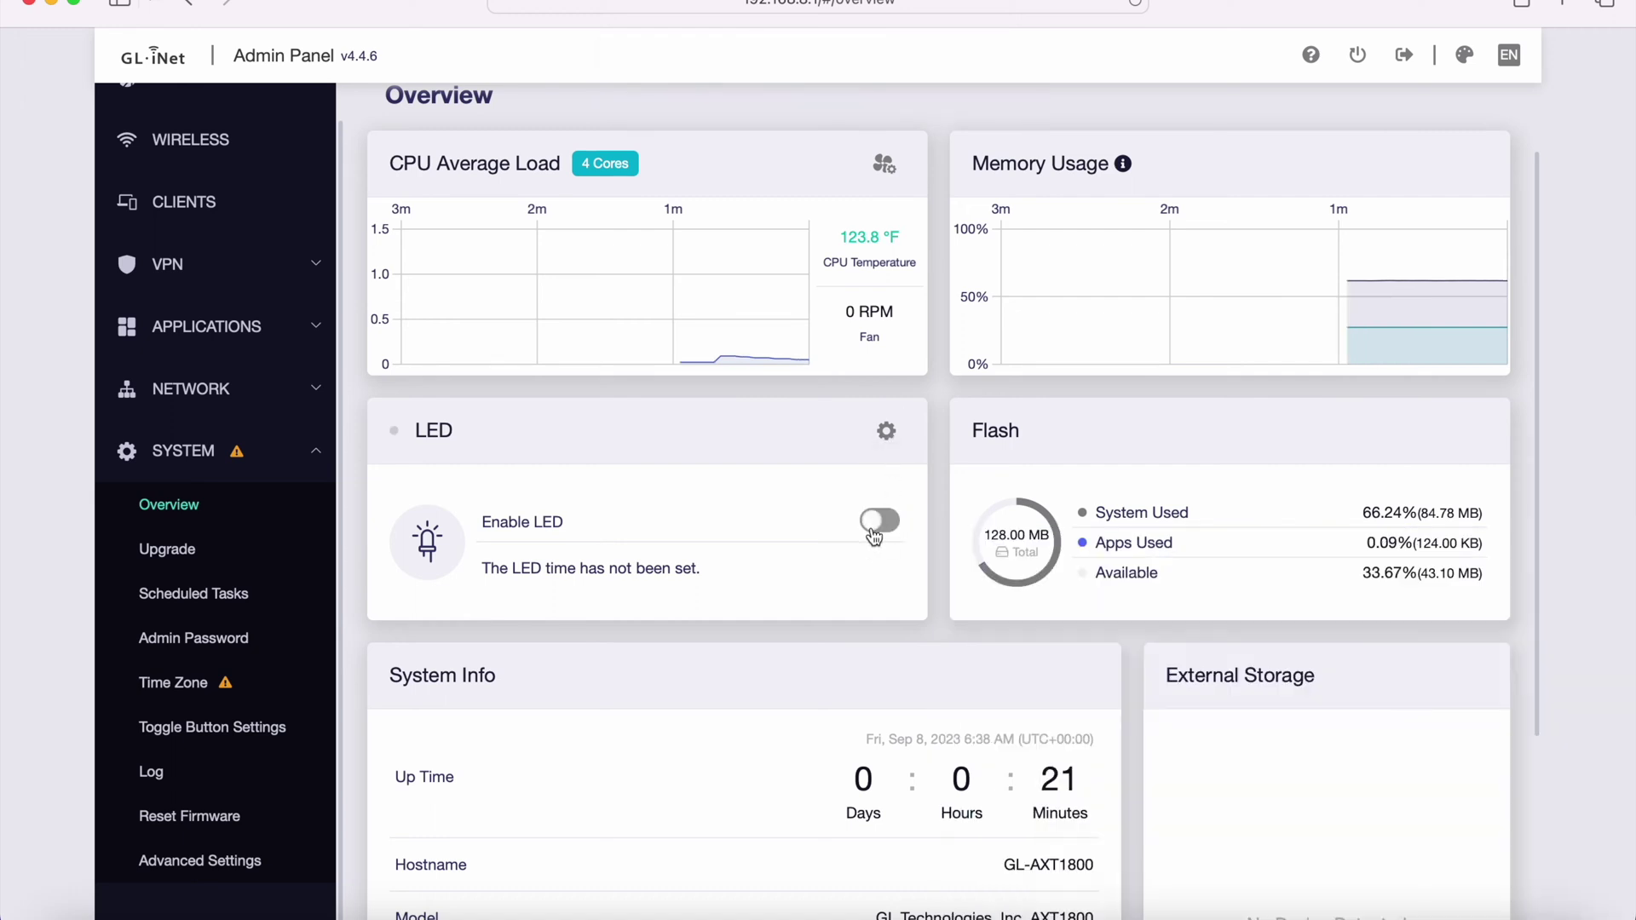
click(873, 532)
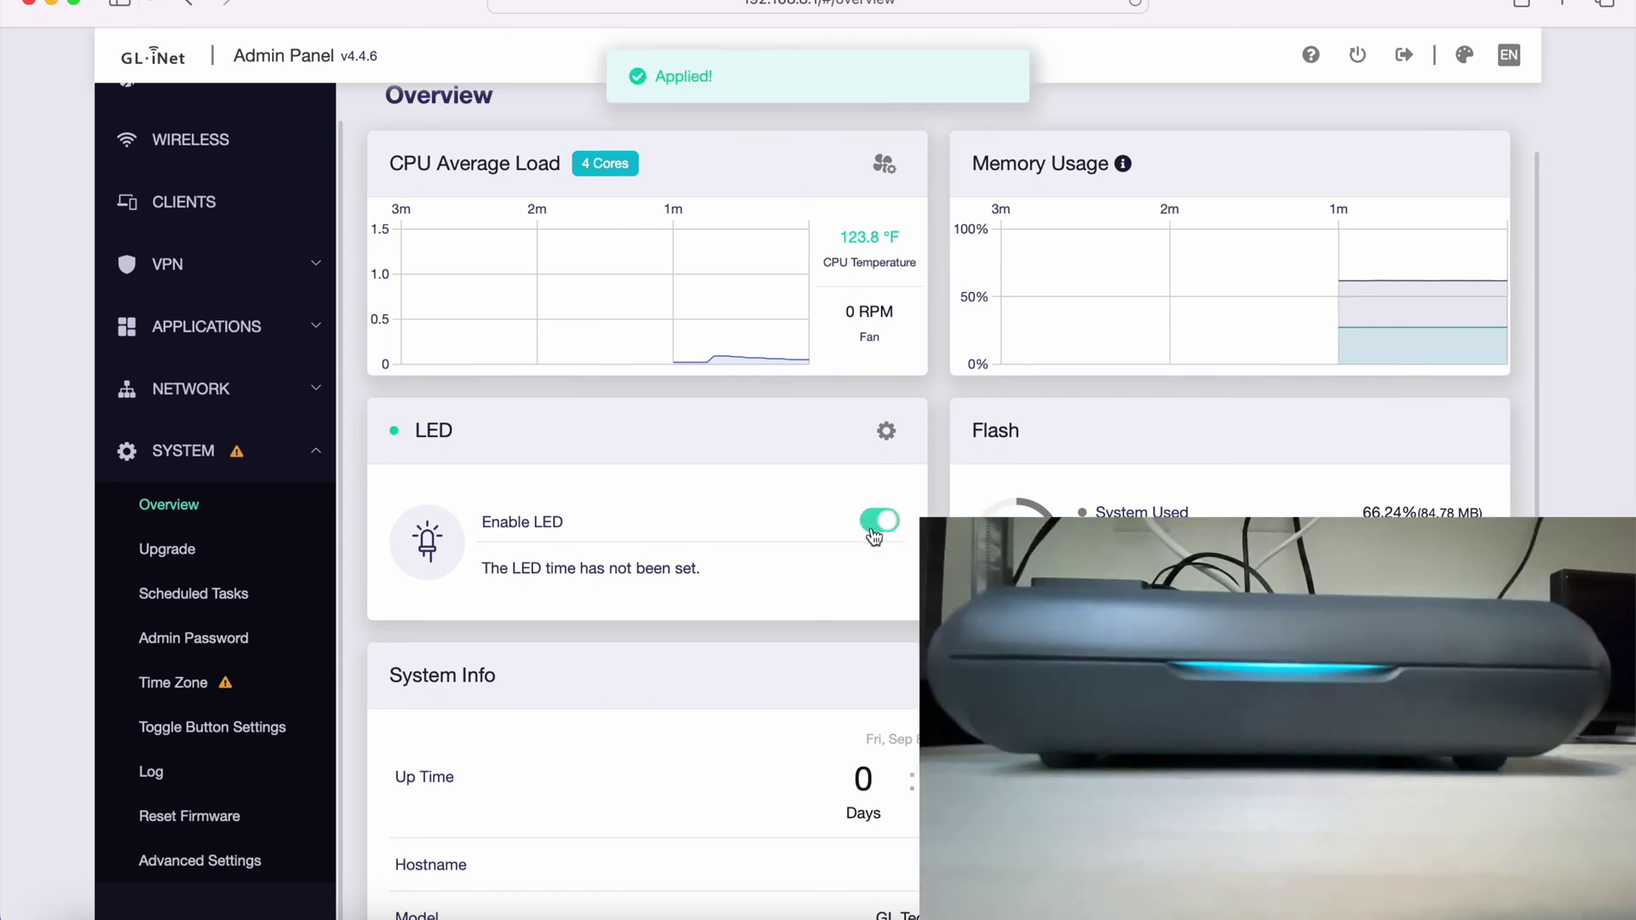
- Highlight the uptime minutes and the OpenWrt version string in System Info
scroll(937, 555, down, 3)
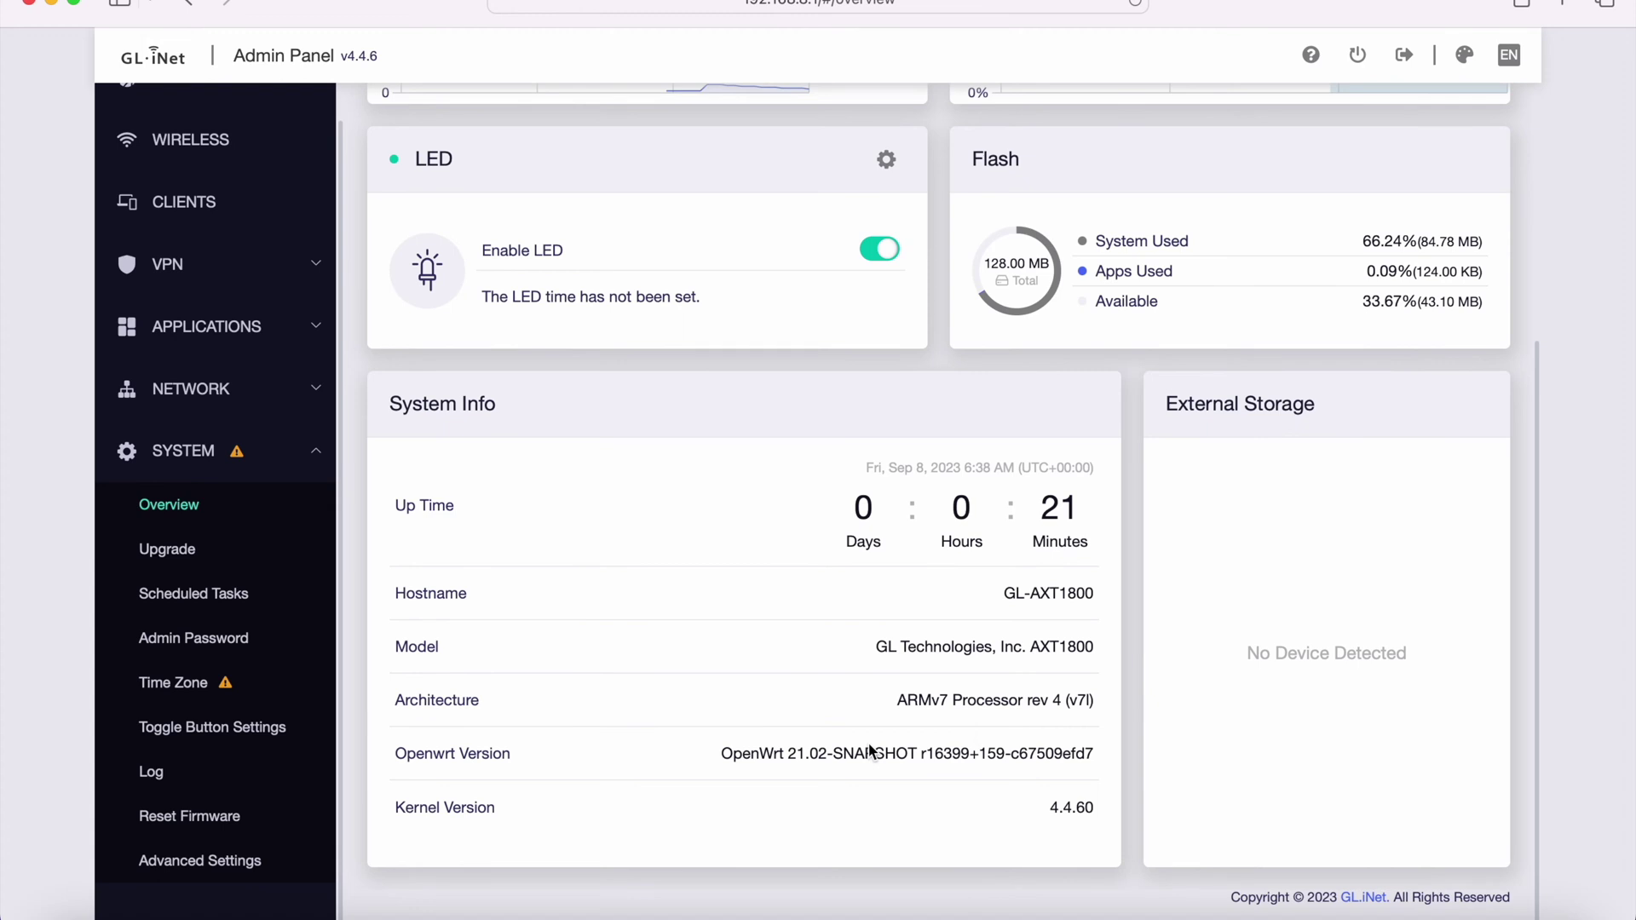
double_click(1095, 519)
click(1128, 525)
drag(677, 755, 1090, 750)
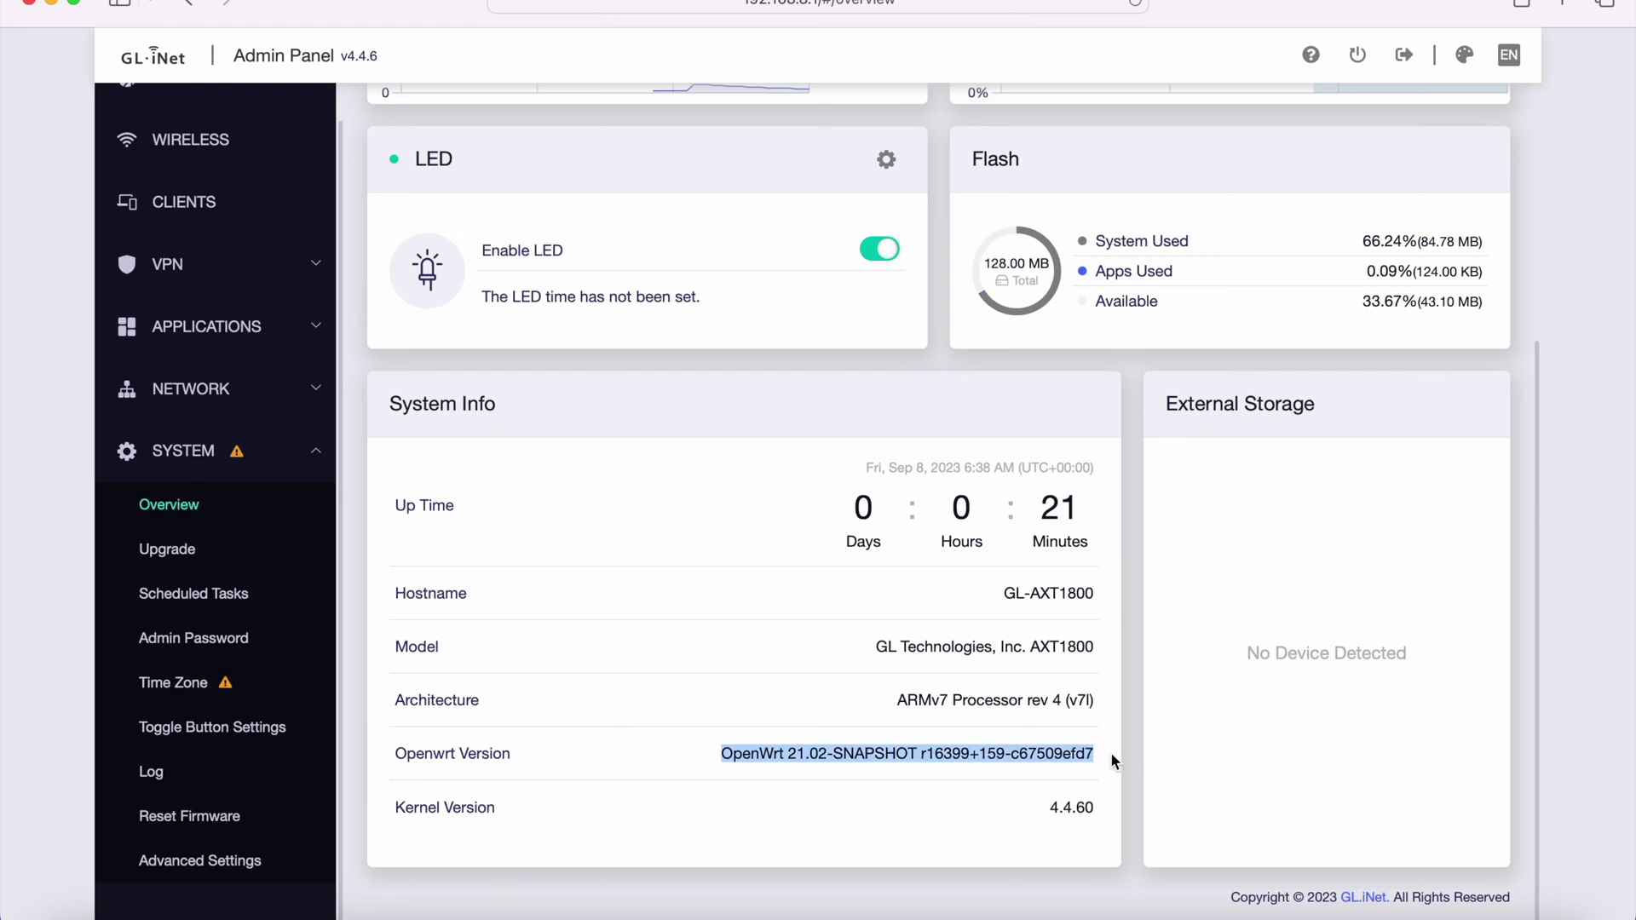
click(1111, 755)
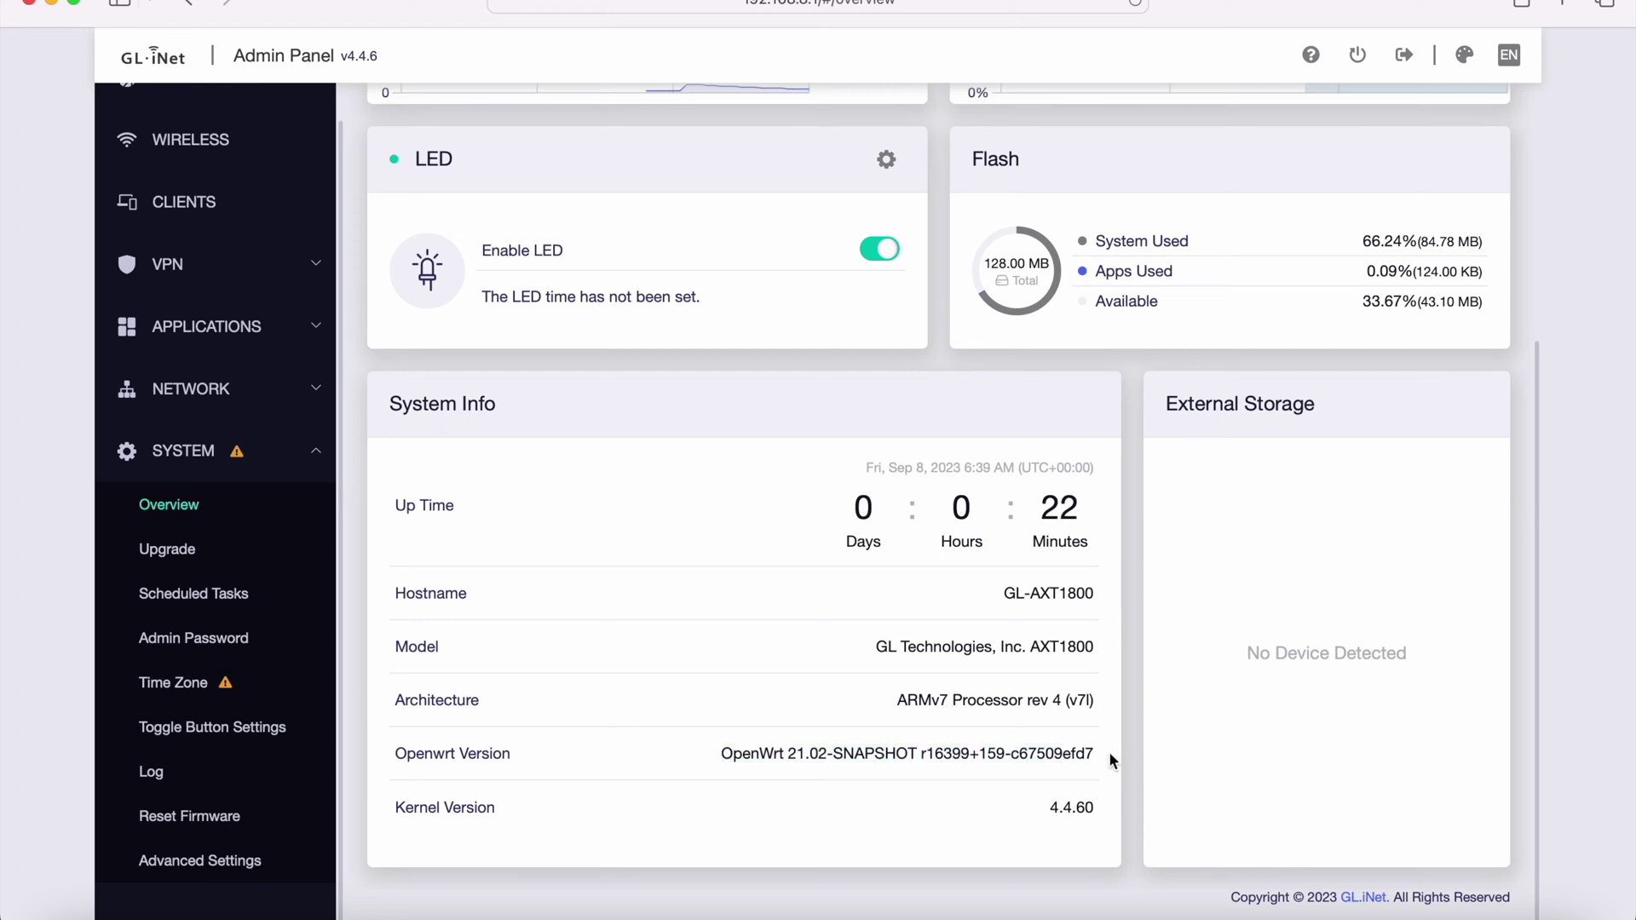
drag(1107, 751, 720, 753)
click(734, 647)
- Scroll through the dashboard and highlight the External Storage title
scroll(735, 648, up, 3)
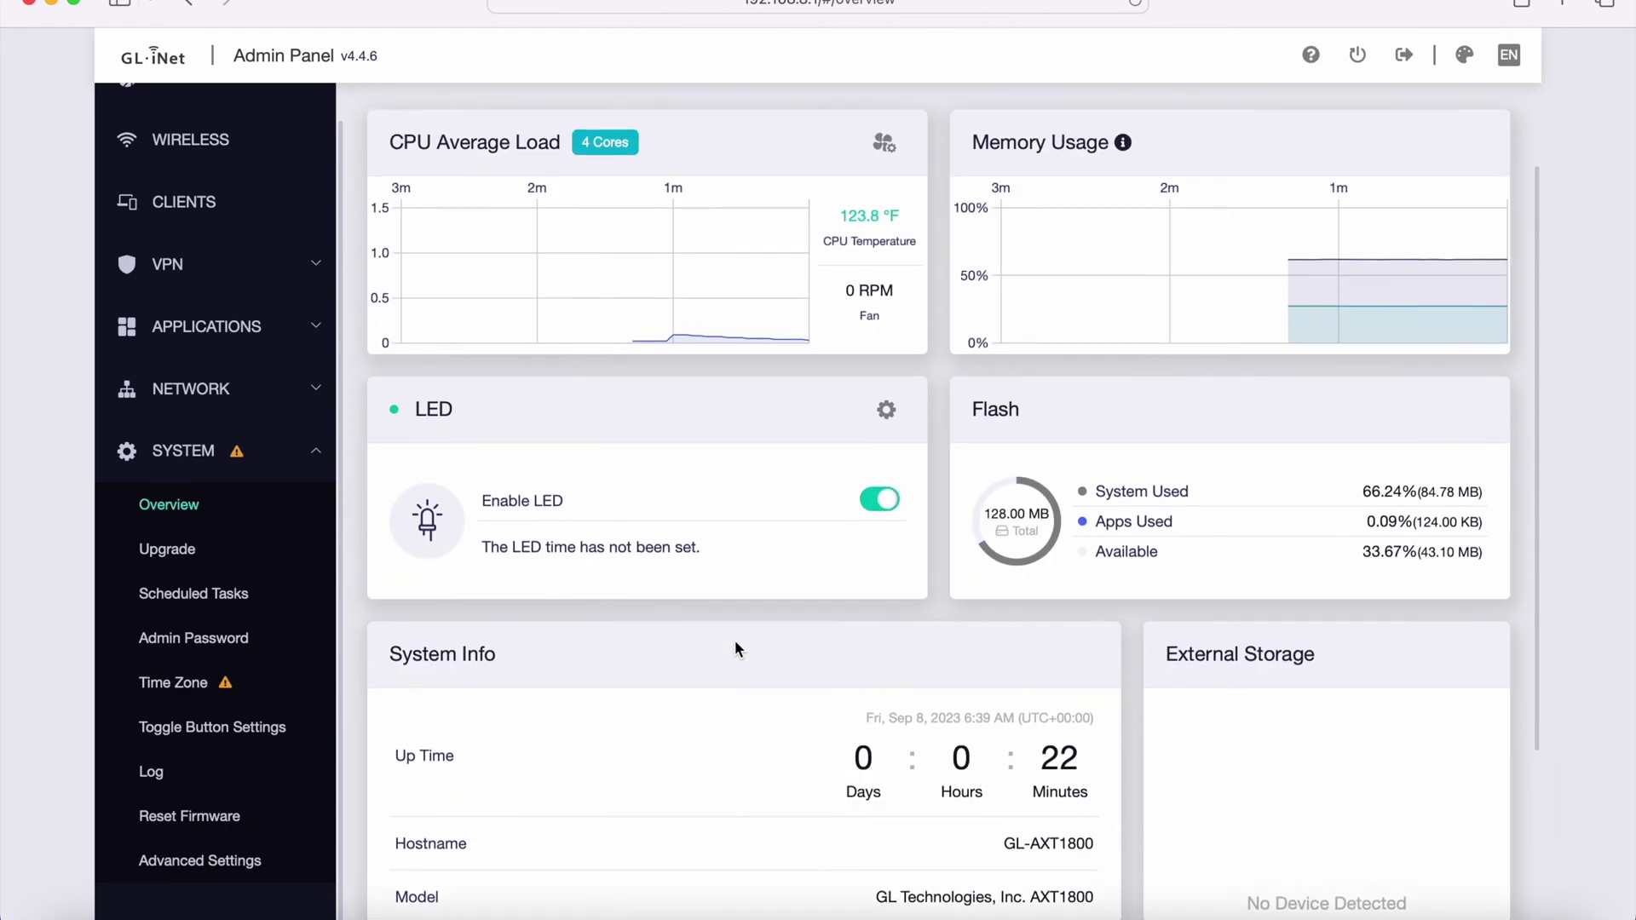
scroll(926, 534, down, 3)
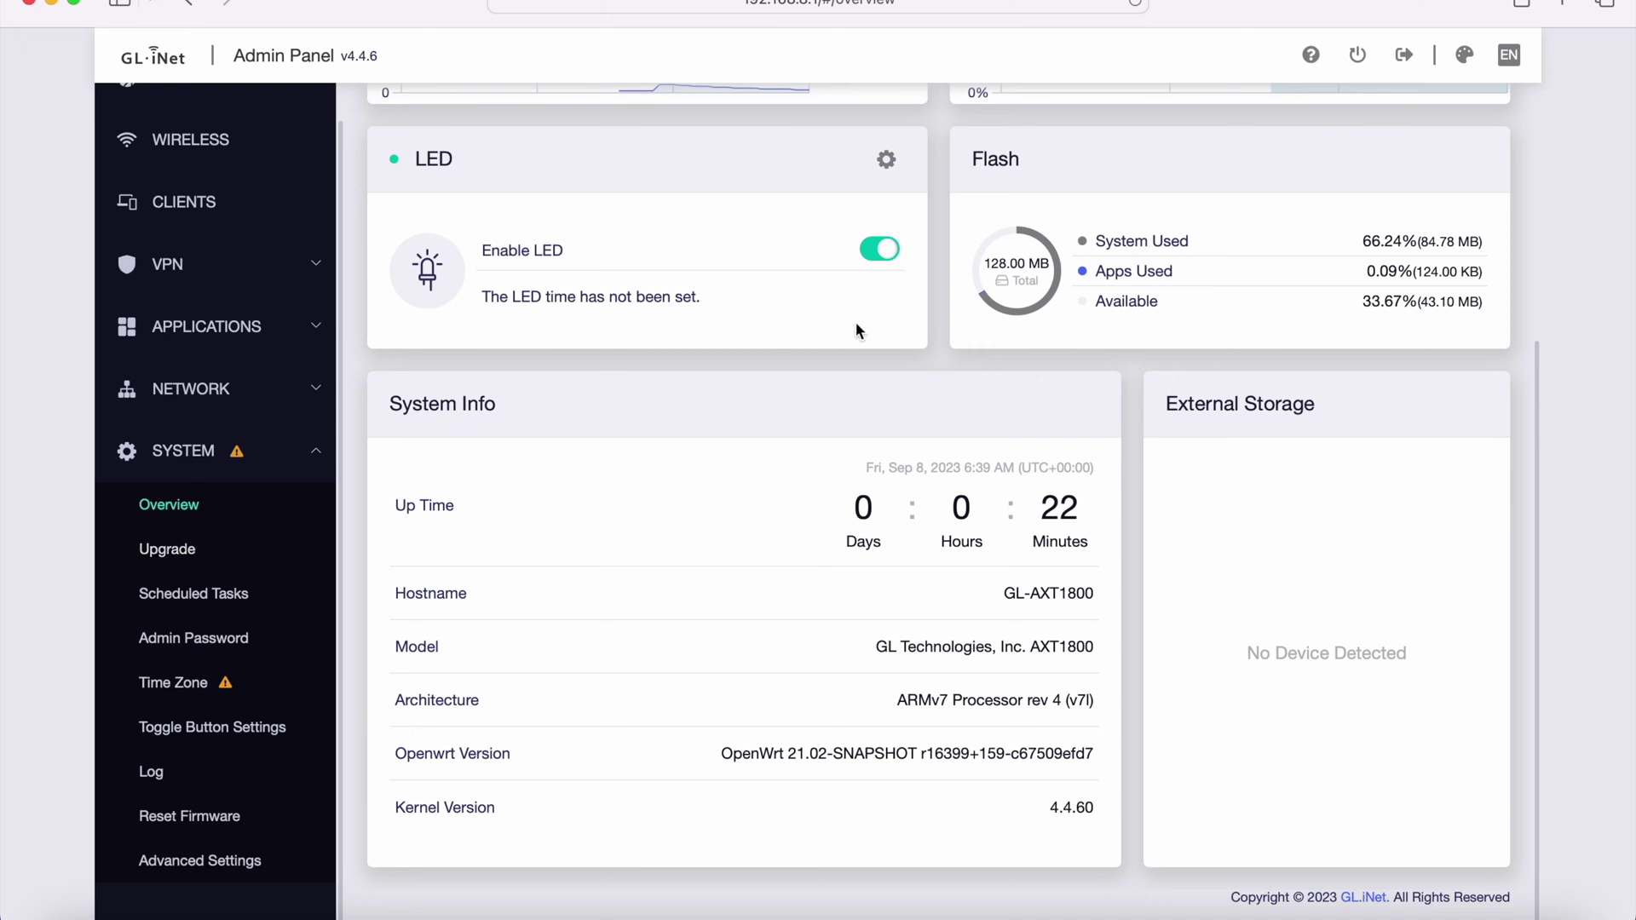
scroll(861, 324, up, 2)
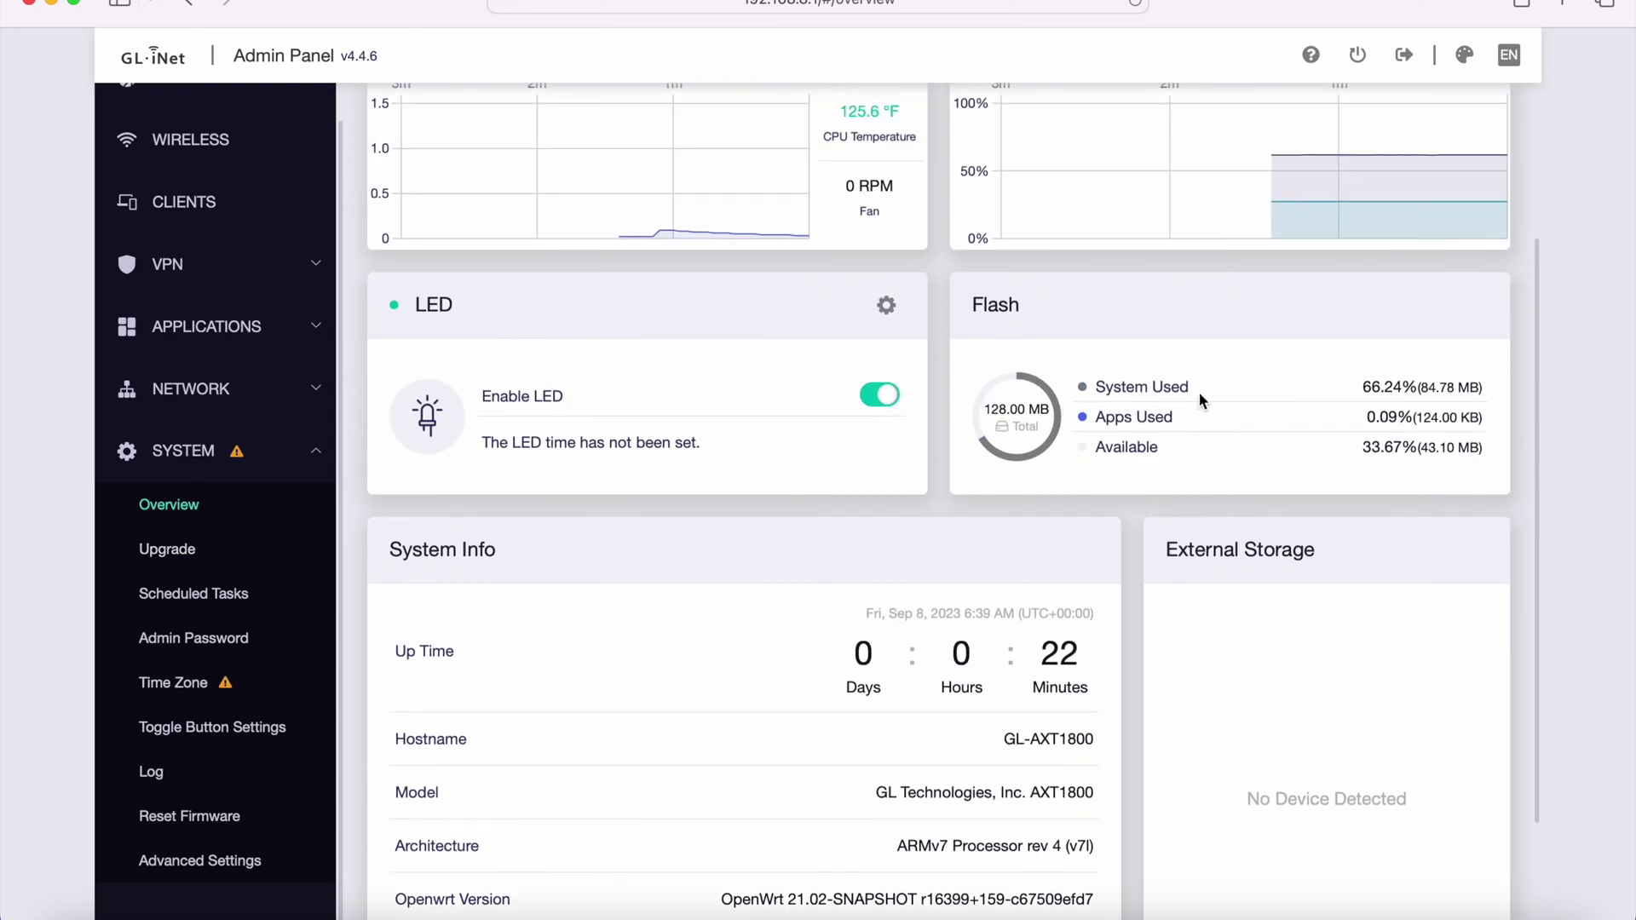
scroll(1200, 395, up, 2)
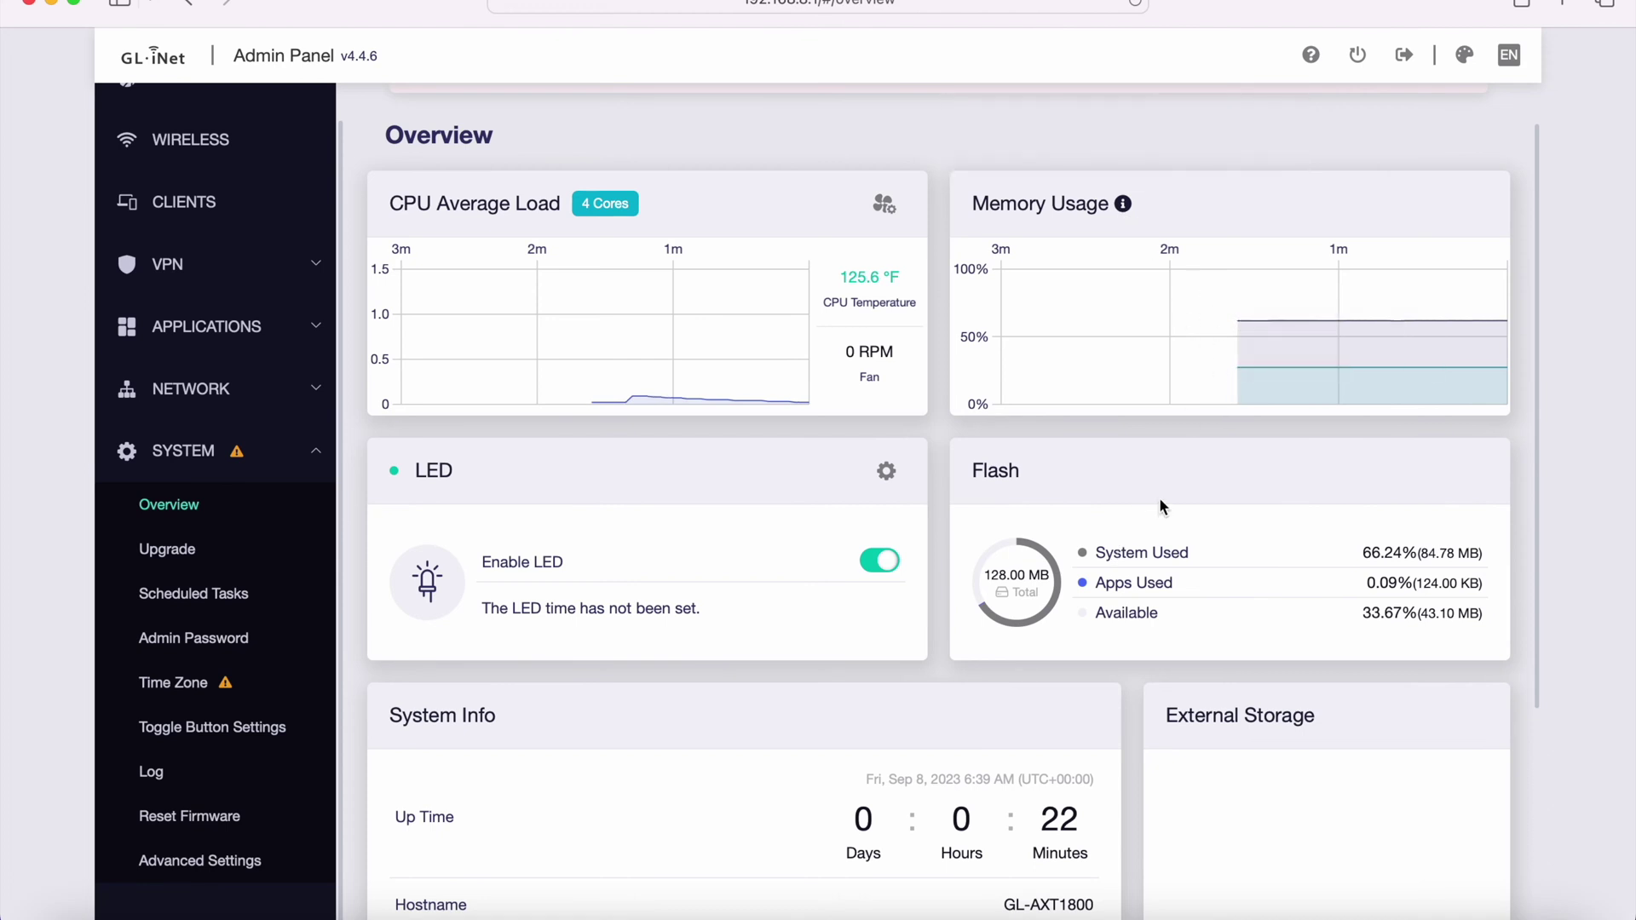
scroll(1223, 571, down, 4)
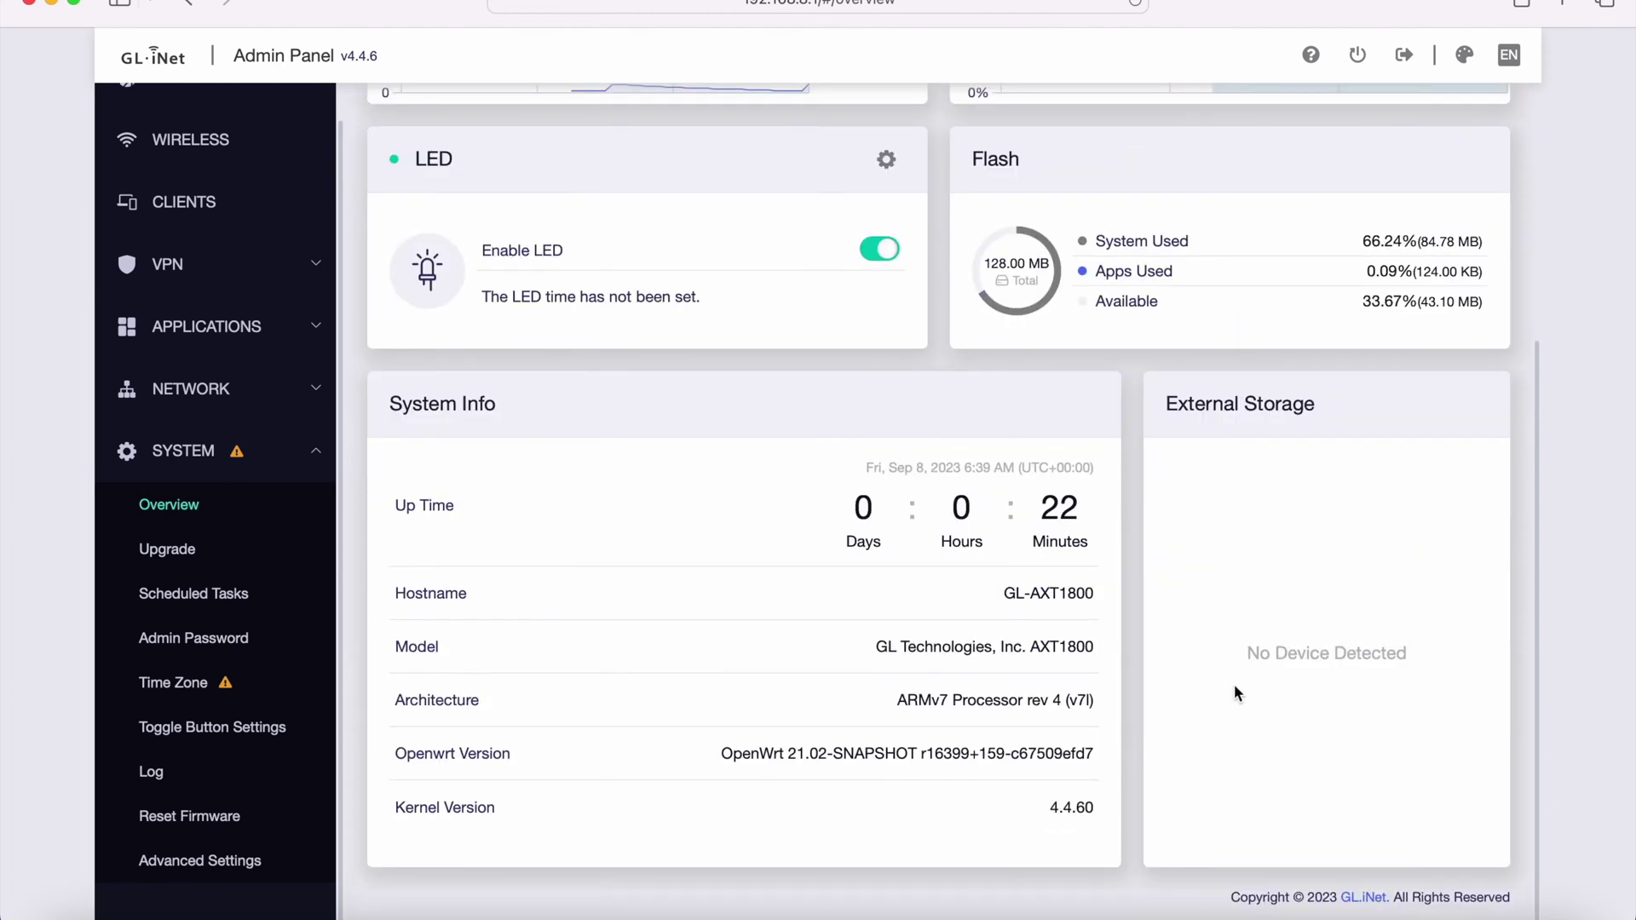
drag(1180, 407, 1373, 420)
click(1373, 421)
- Check the firmware status on the Upgrade page's Local and Online Upgrade tabs
click(211, 563)
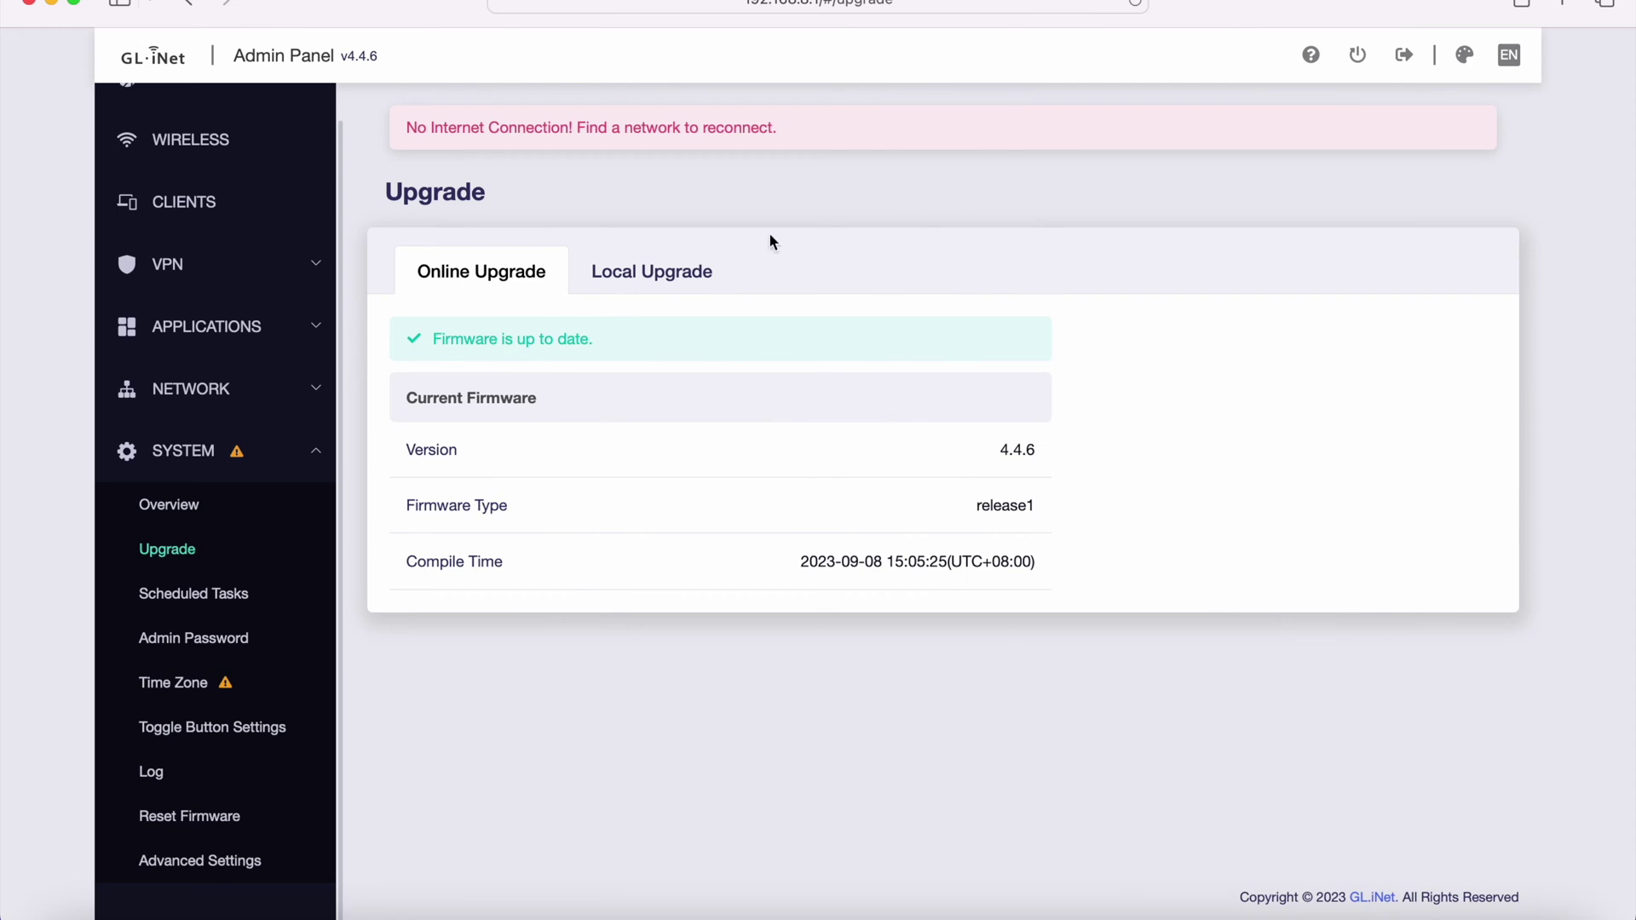
click(654, 282)
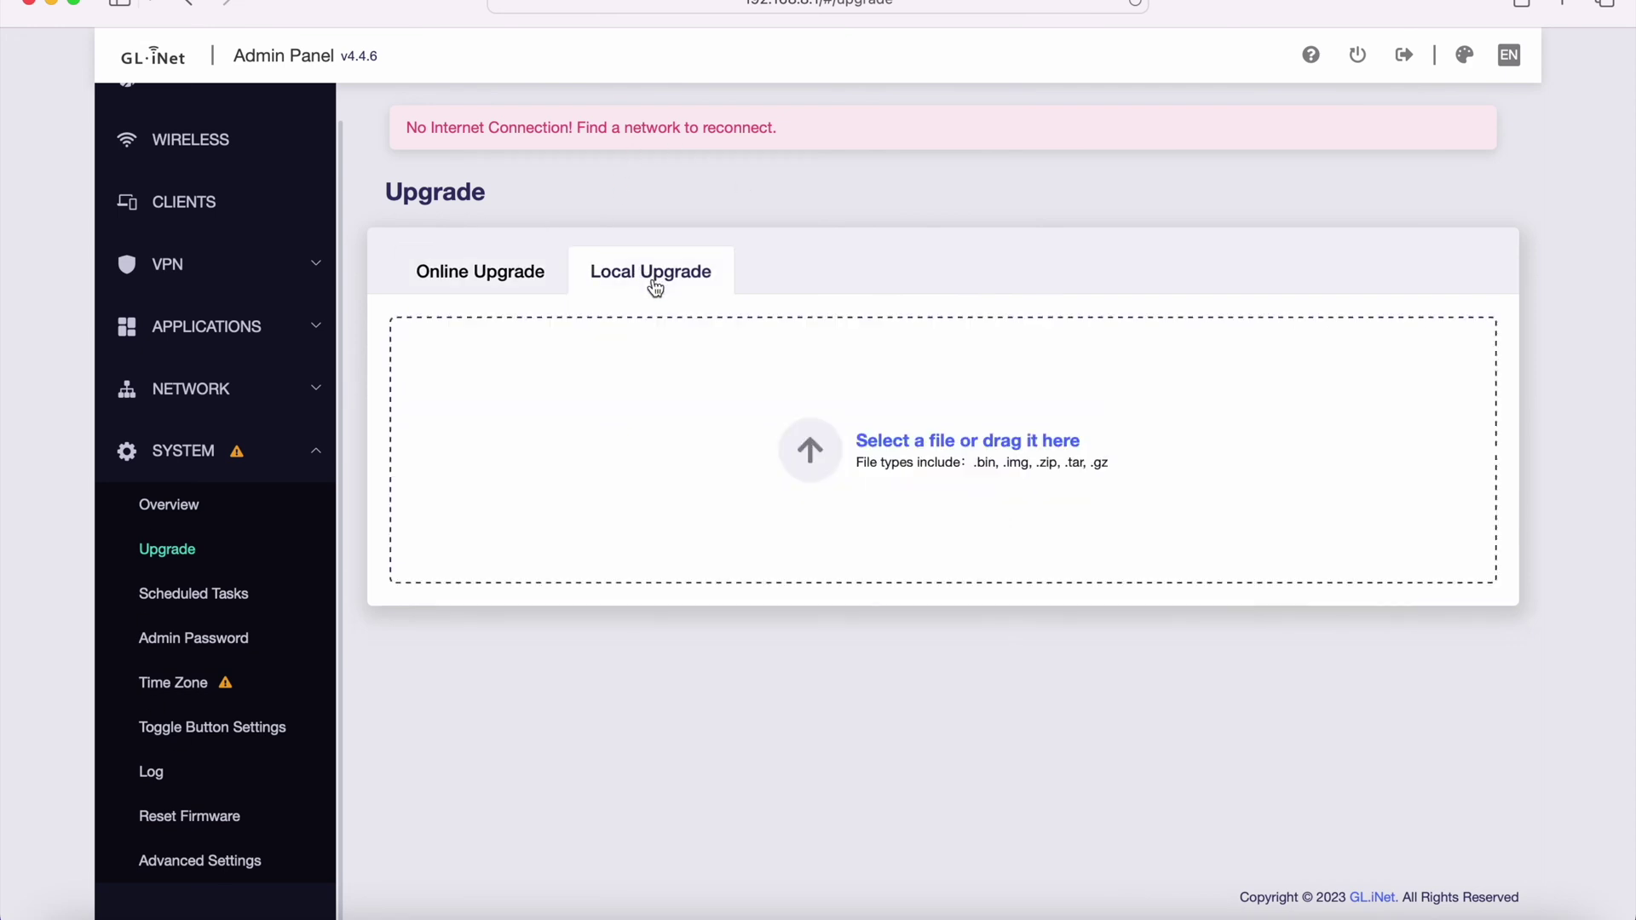
click(518, 282)
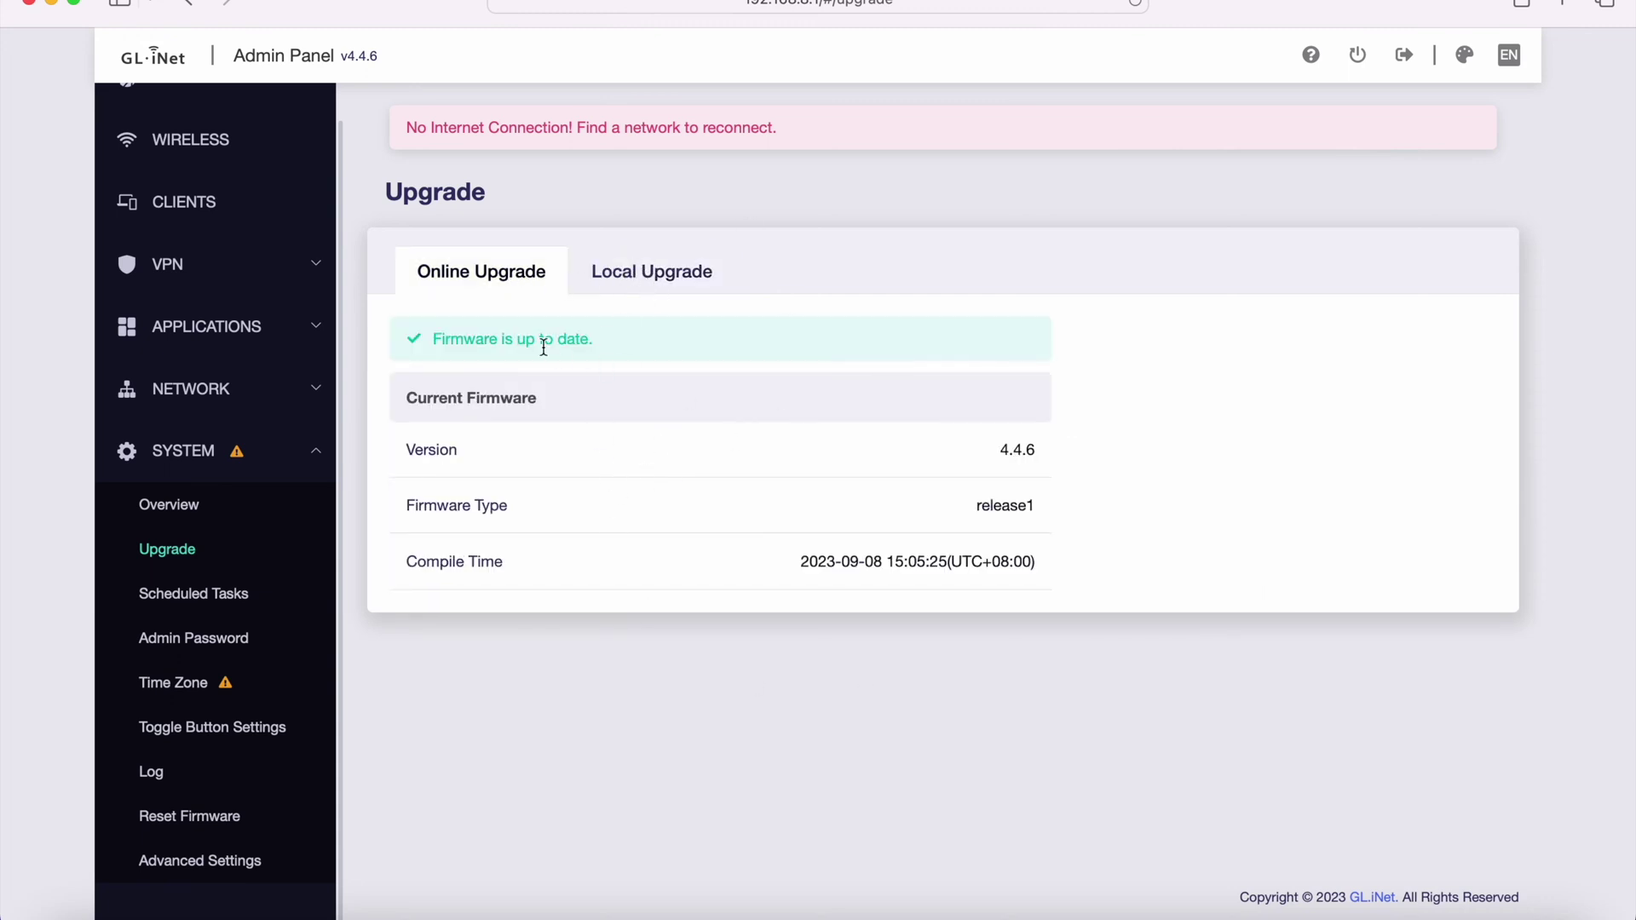
- Open Scheduled Tasks and scroll to the 5GHz and 2.4GHz Wi-Fi schedule cards
click(237, 599)
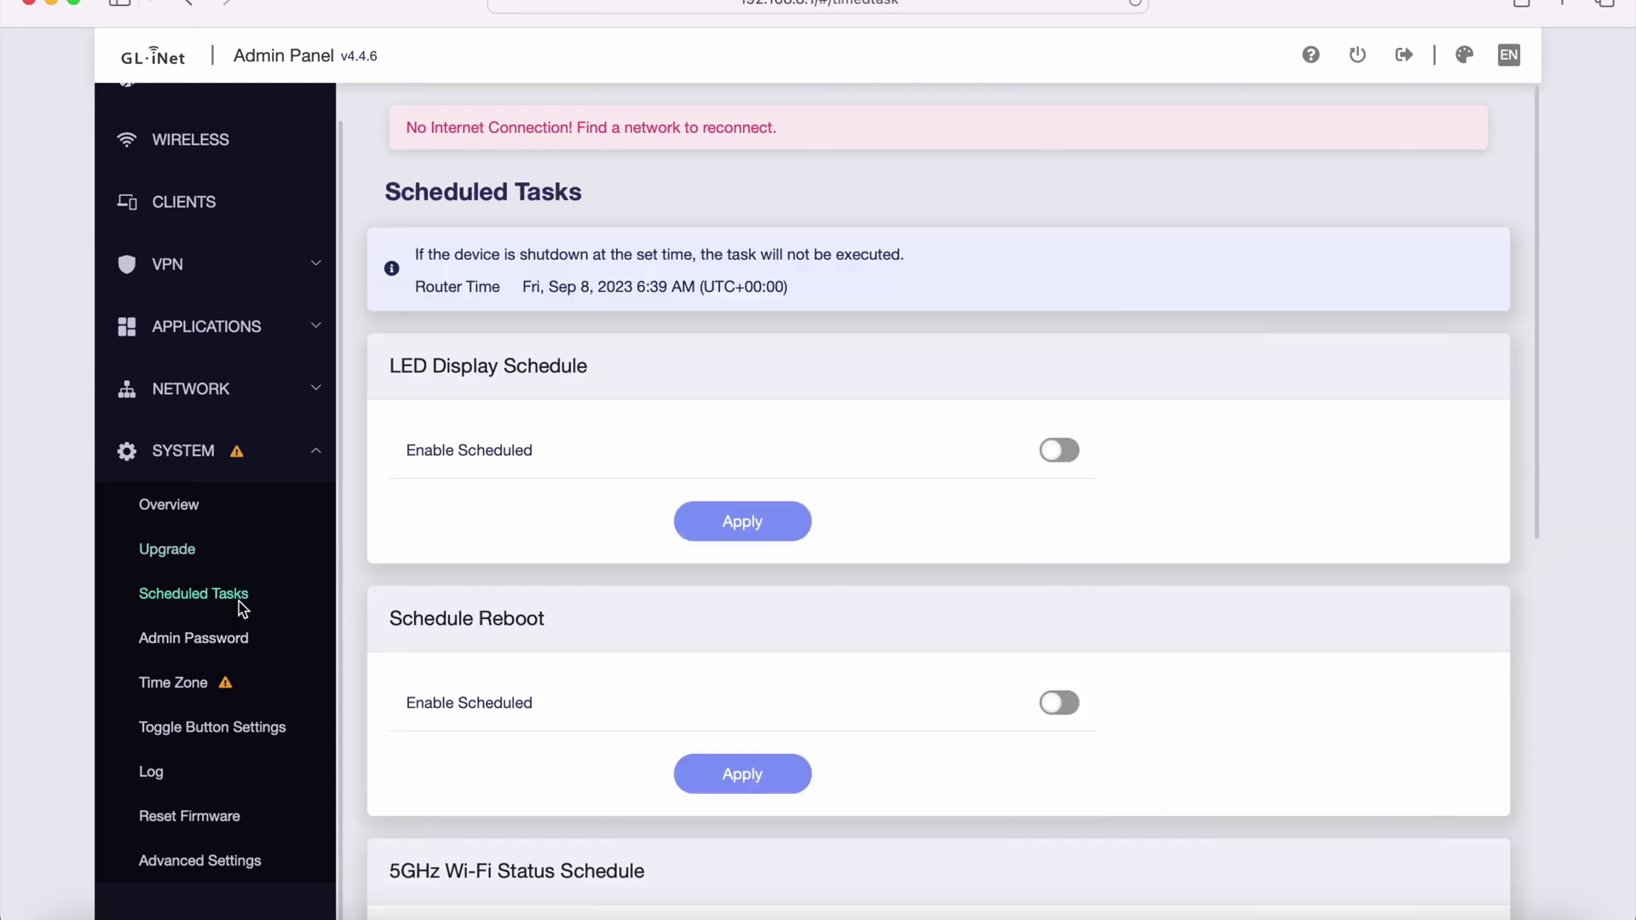
scroll(642, 646, down, 1)
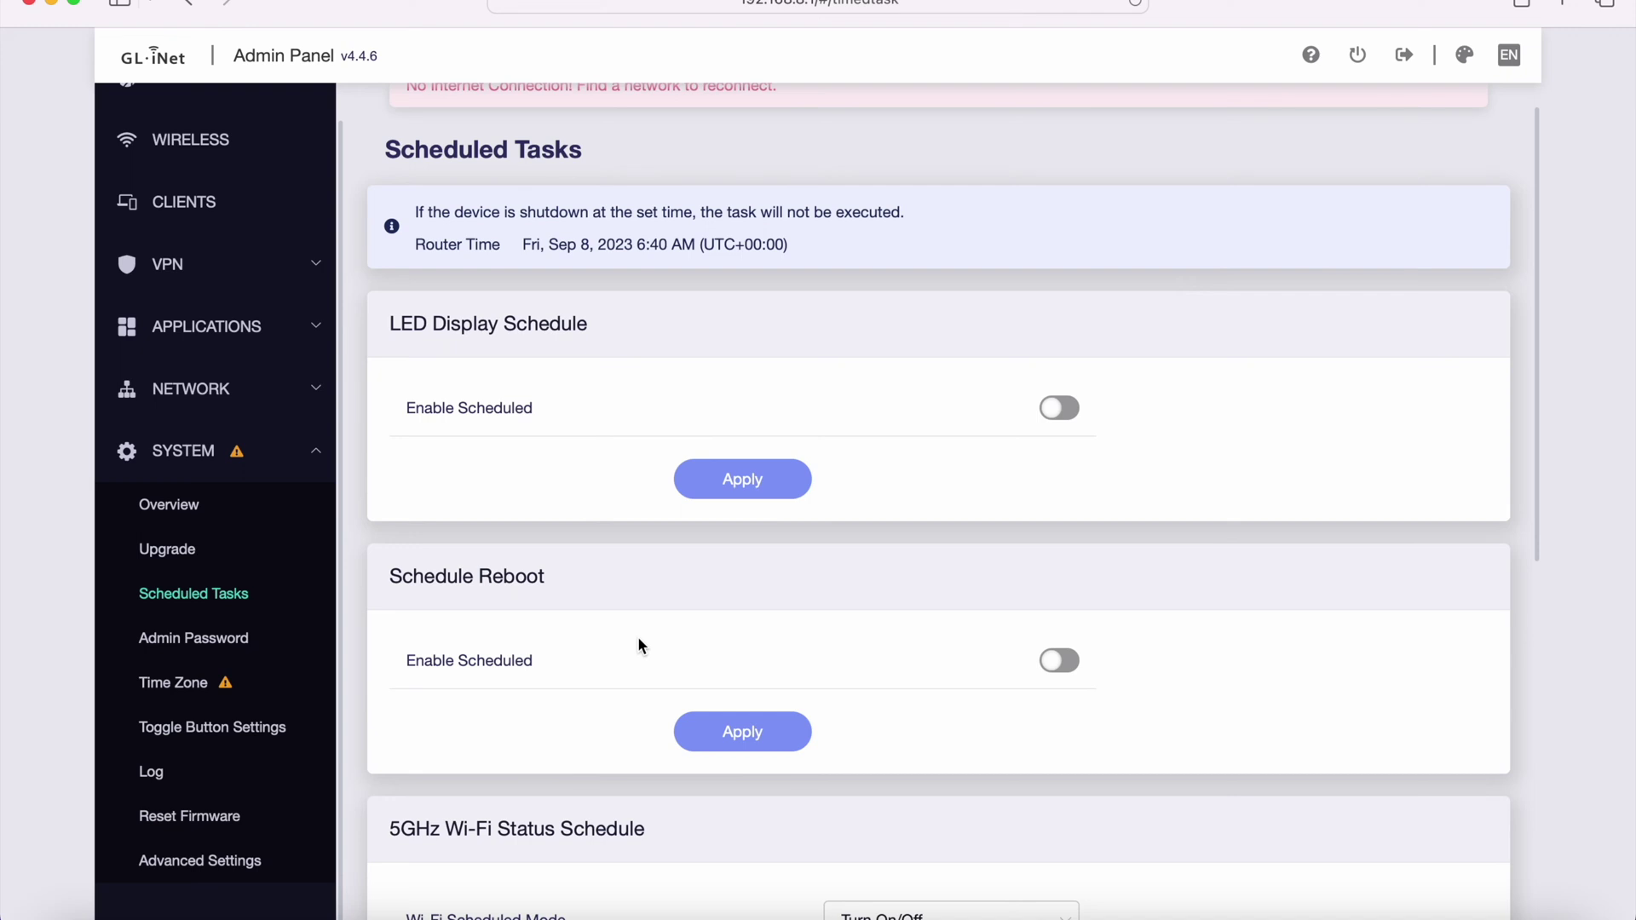
scroll(639, 646, down, 1)
drag(613, 329, 364, 322)
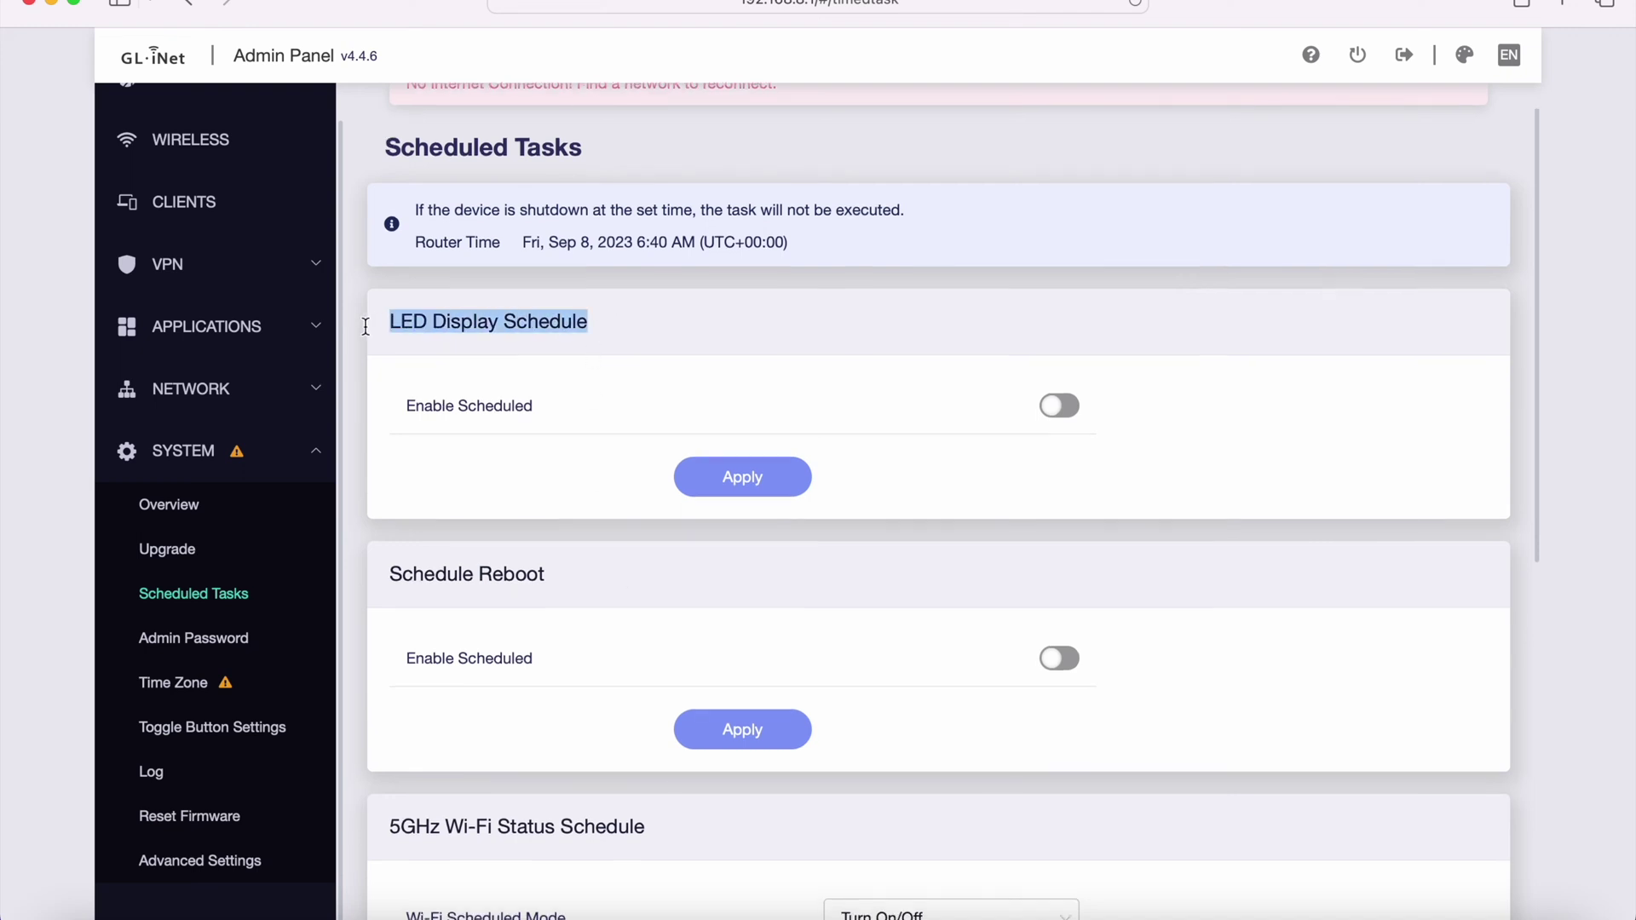
click(554, 600)
scroll(554, 600, down, 5)
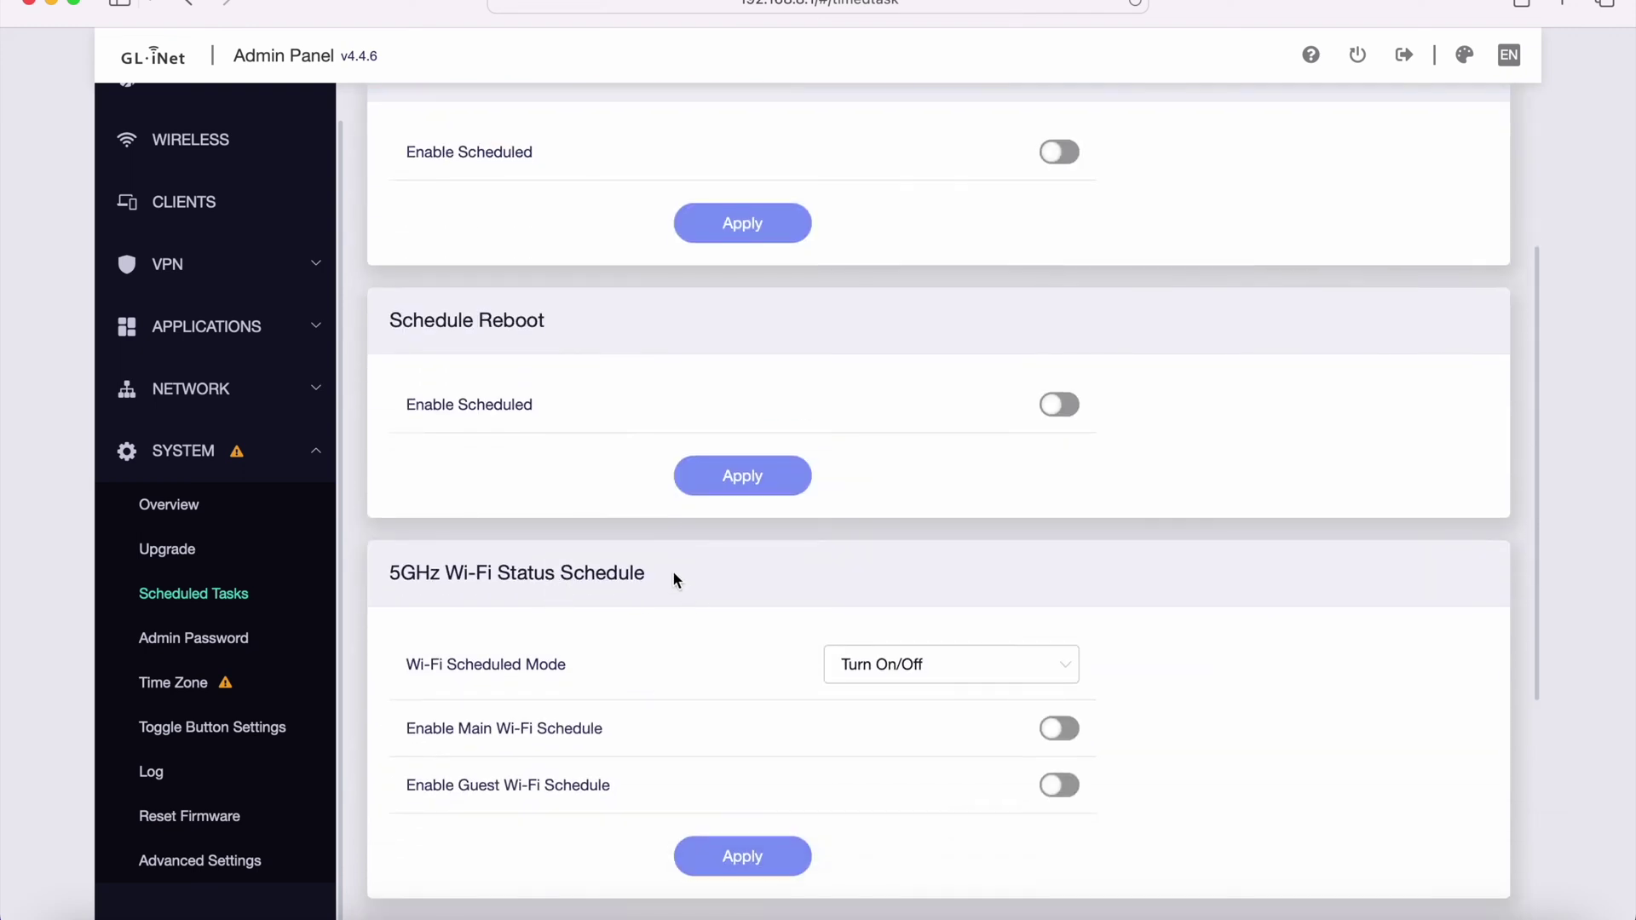
drag(672, 570, 390, 580)
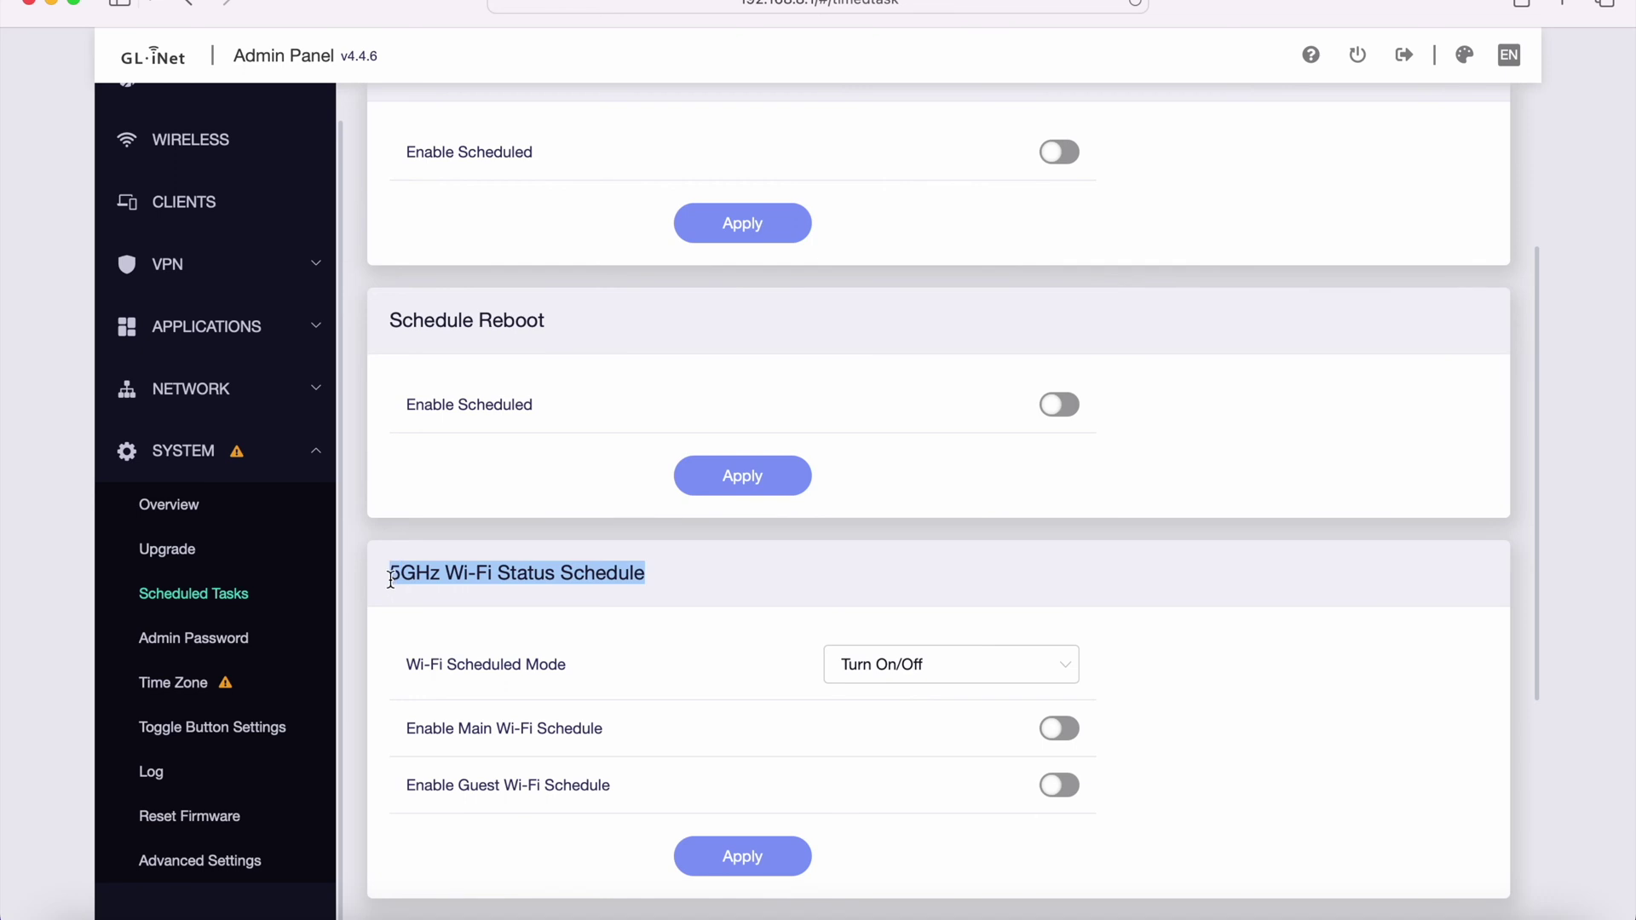
click(781, 562)
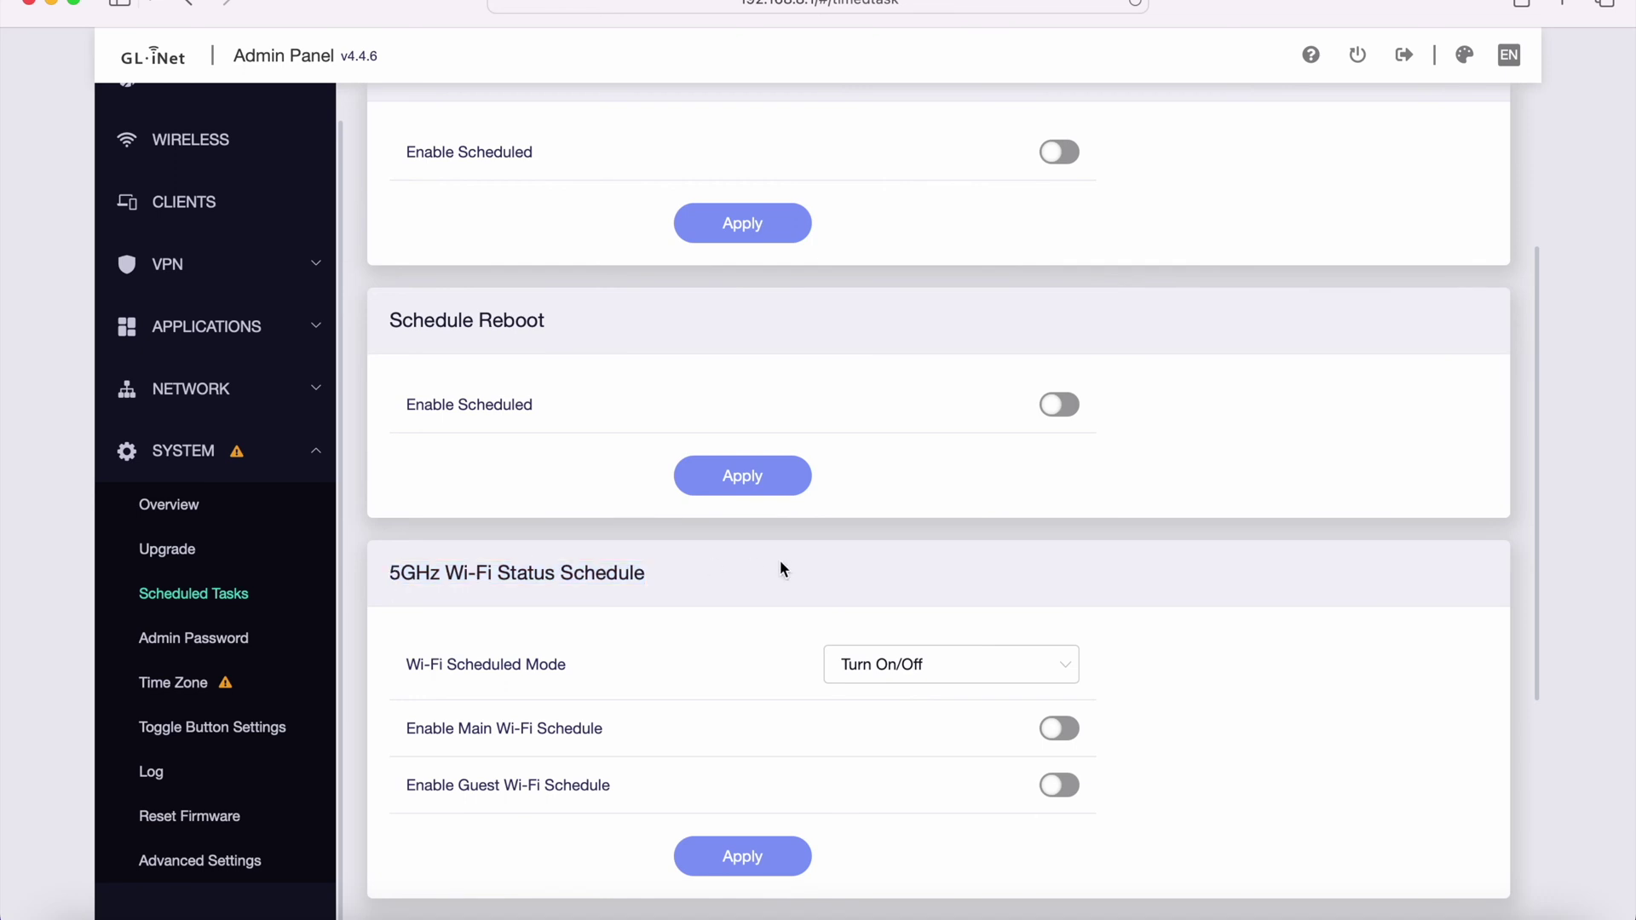
scroll(782, 568, down, 5)
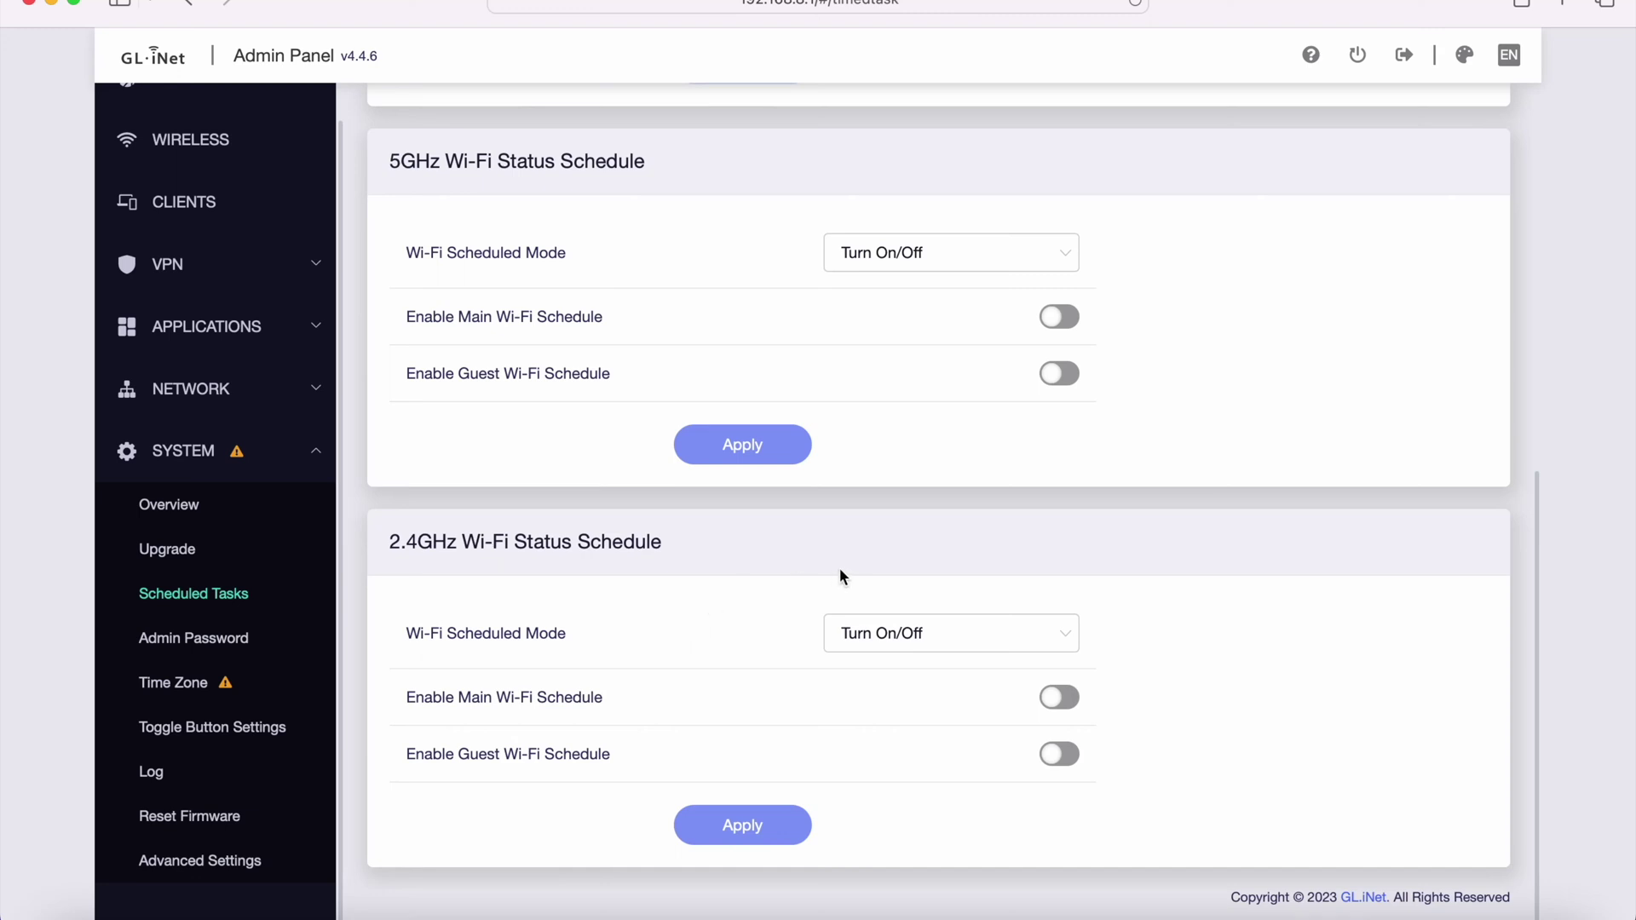
- View the Admin Password, Time Zone and Toggle Button Settings pages
click(191, 636)
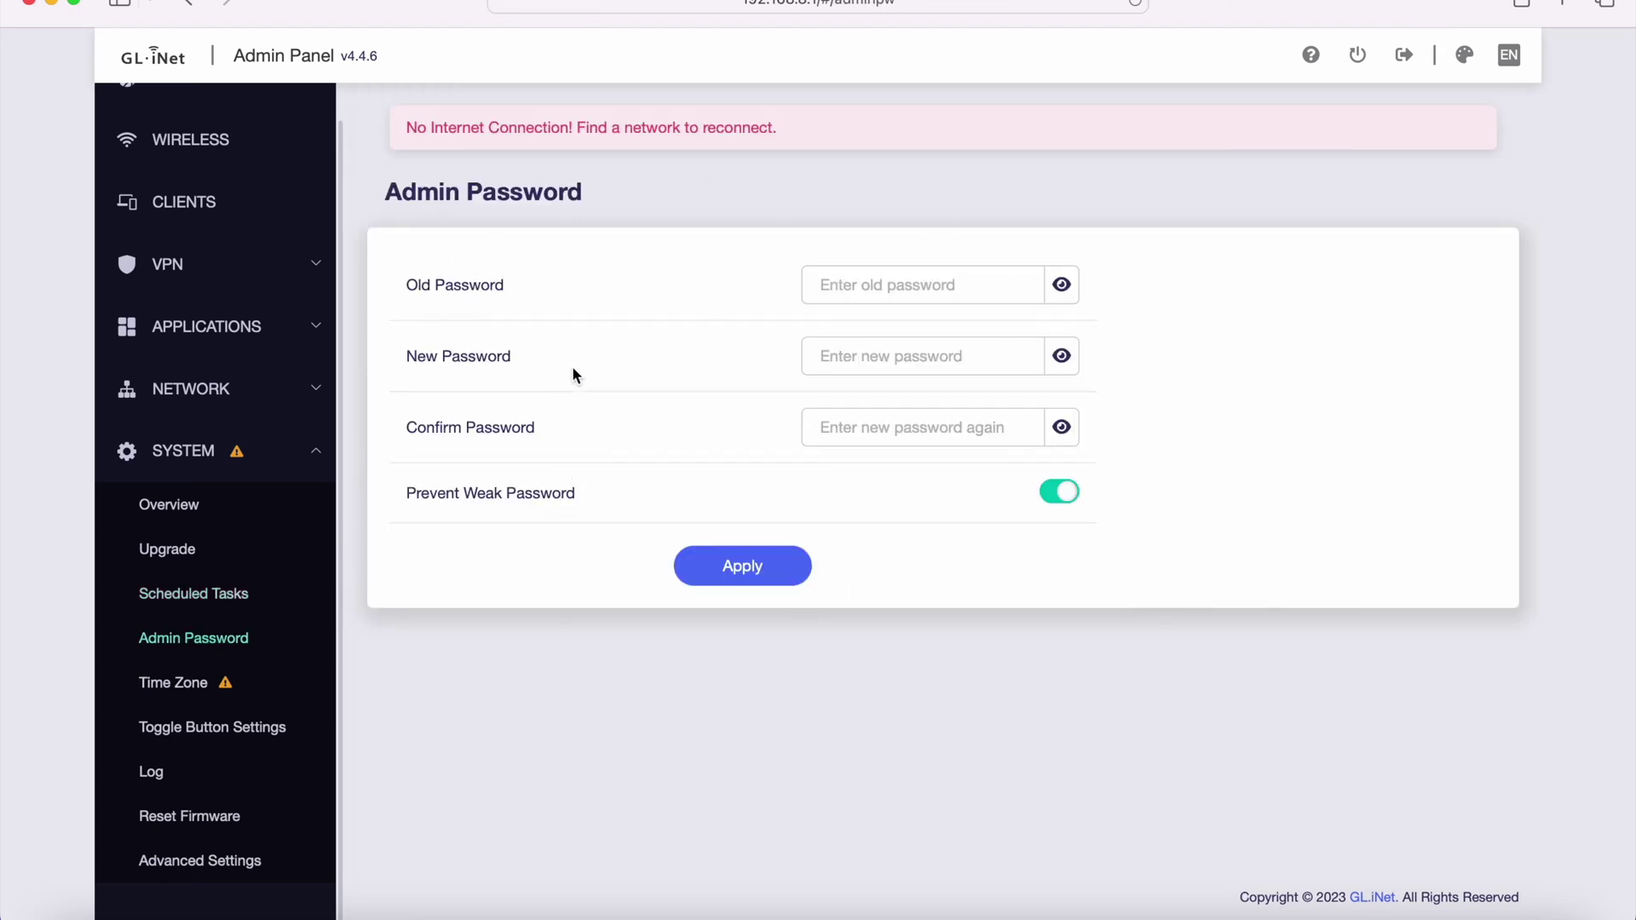
click(162, 686)
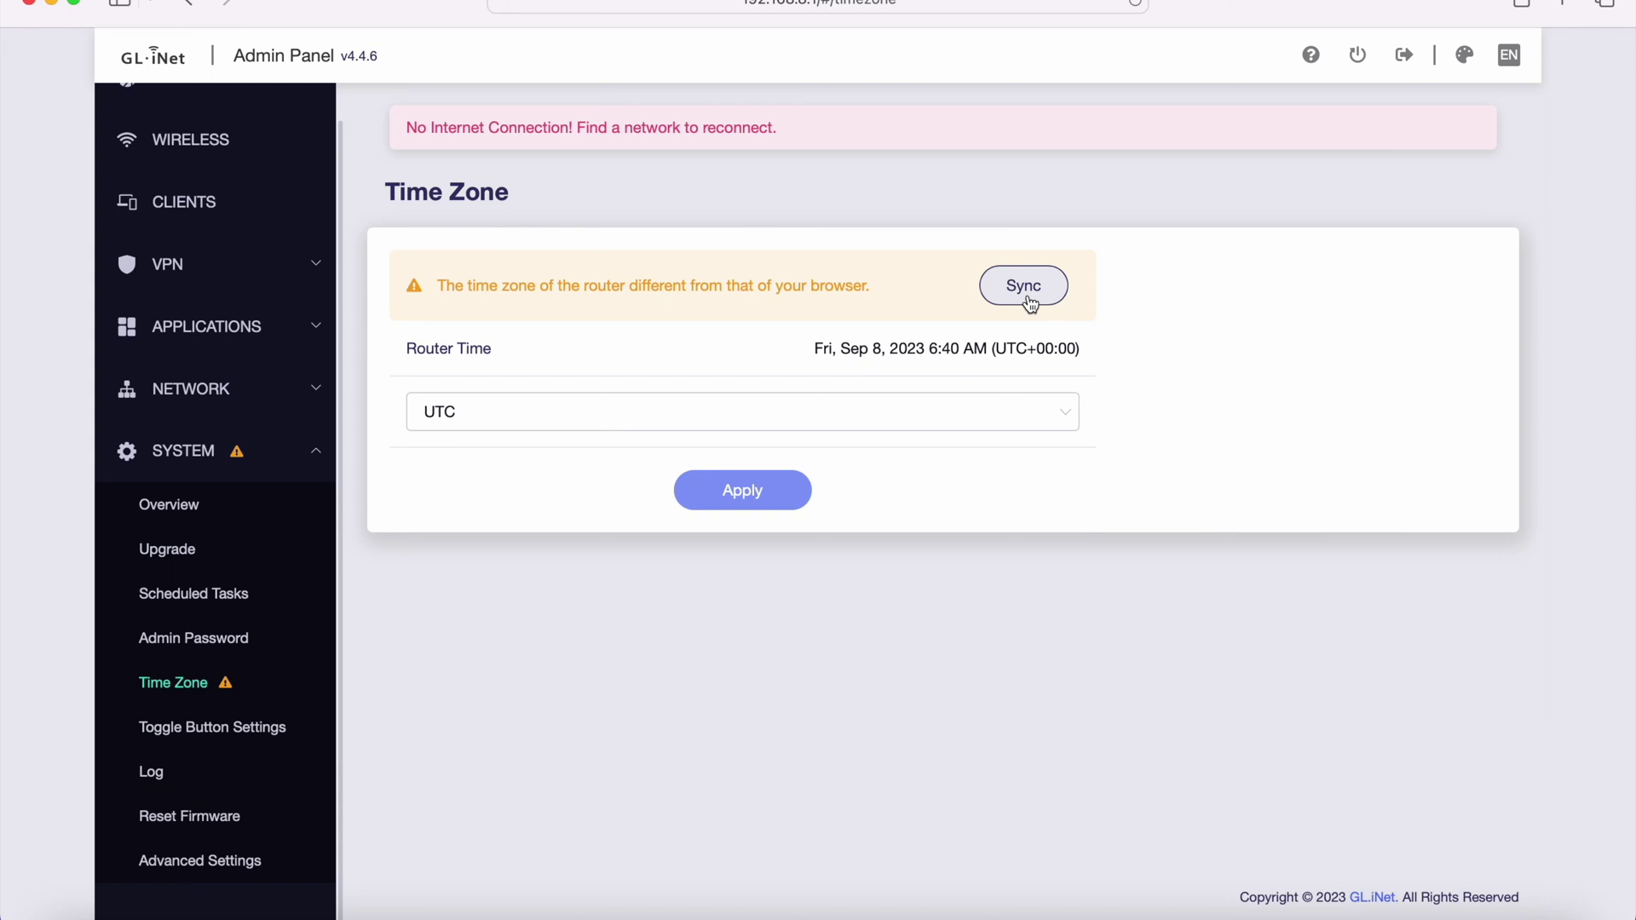
click(260, 735)
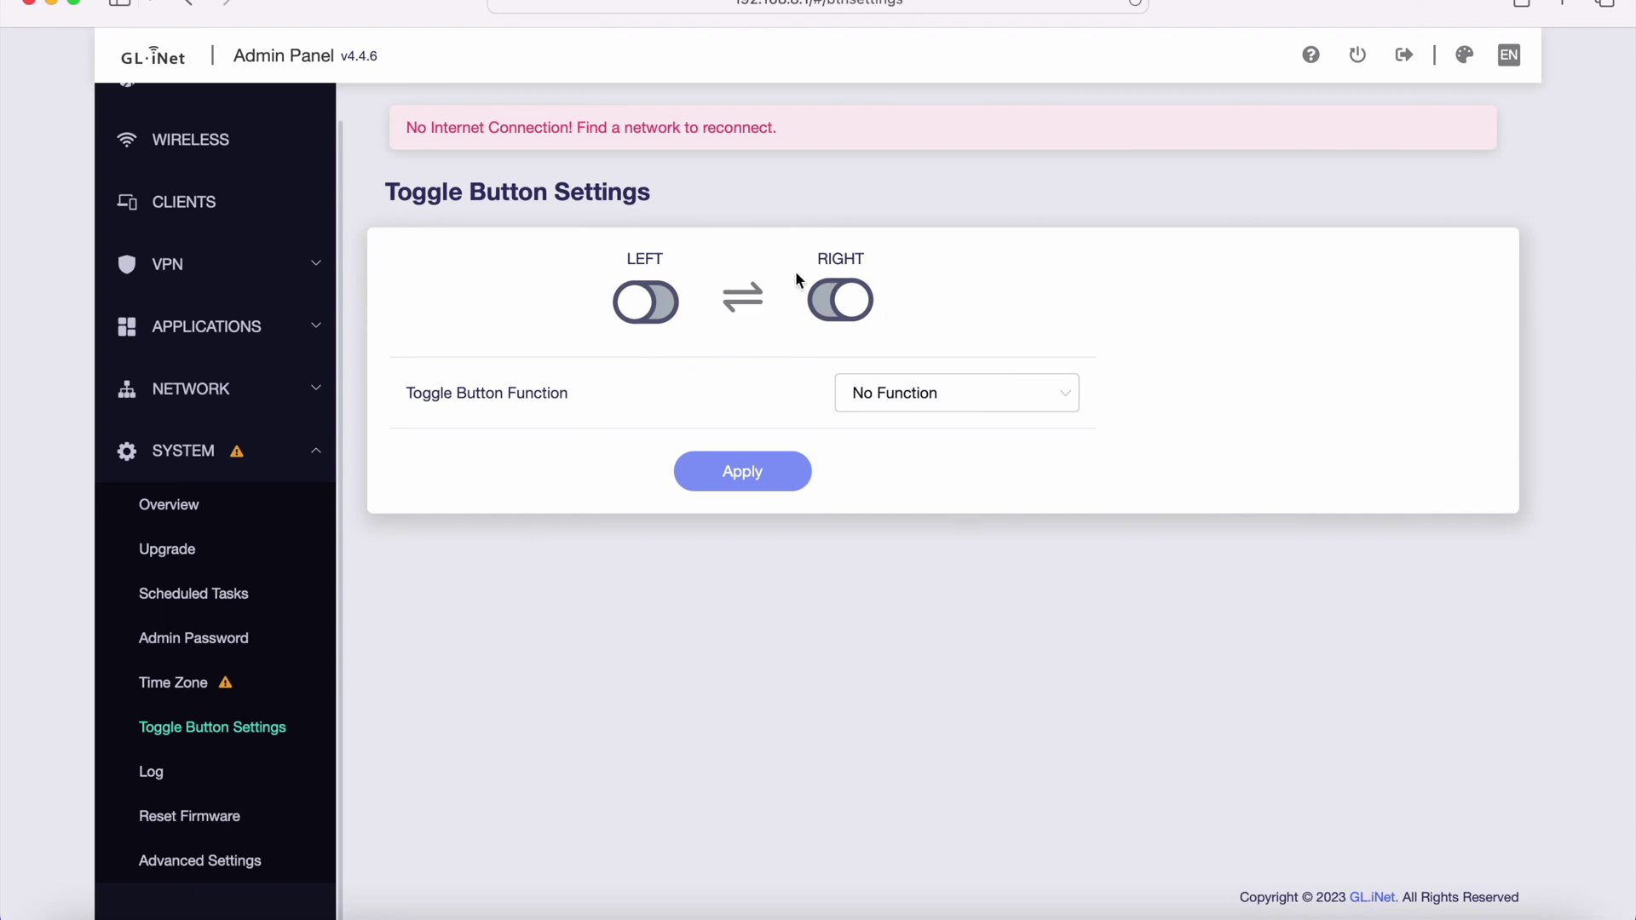
- Browse the System, Kernel, Crash, Cloud and Nginx log tabs
click(158, 771)
scroll(612, 243, down, 1)
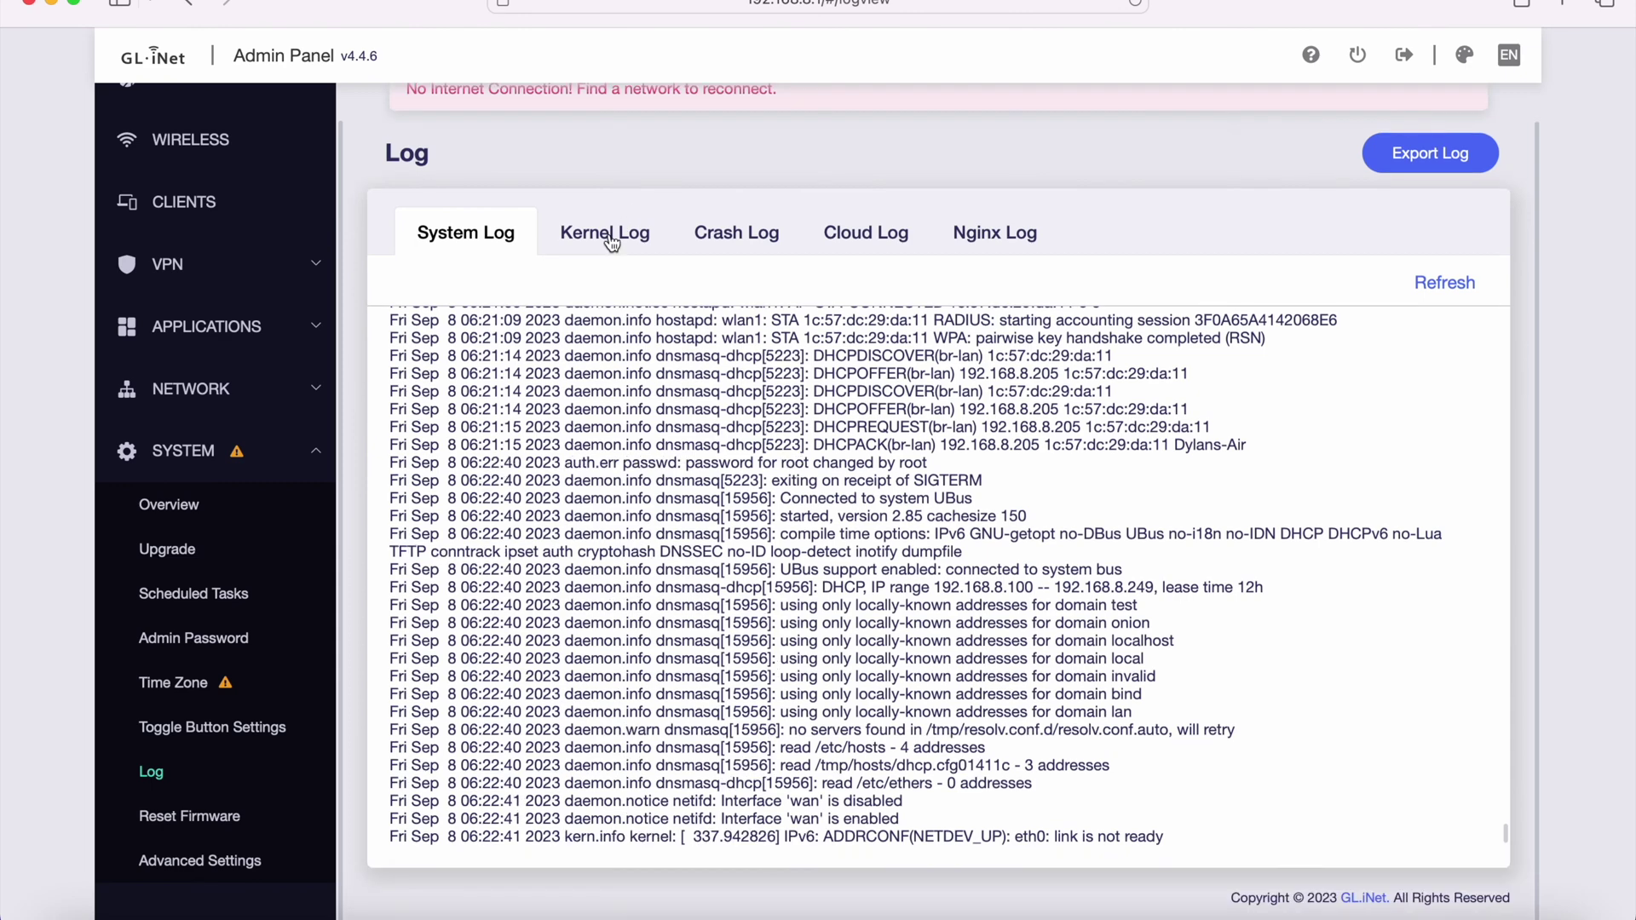
click(612, 243)
click(721, 242)
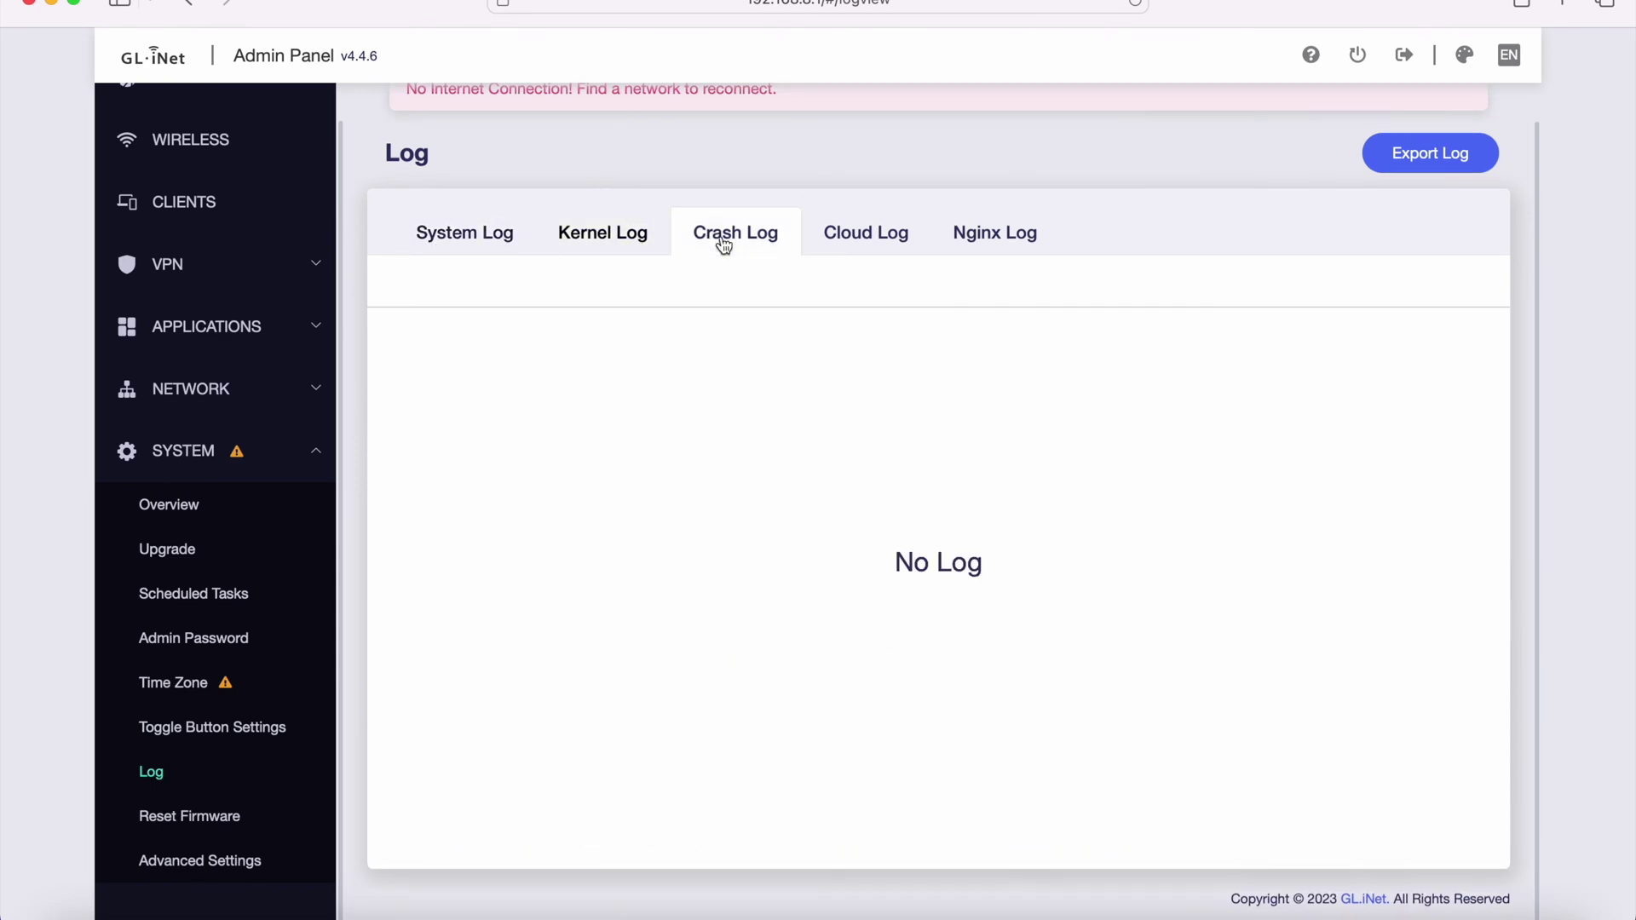
click(848, 243)
click(1002, 253)
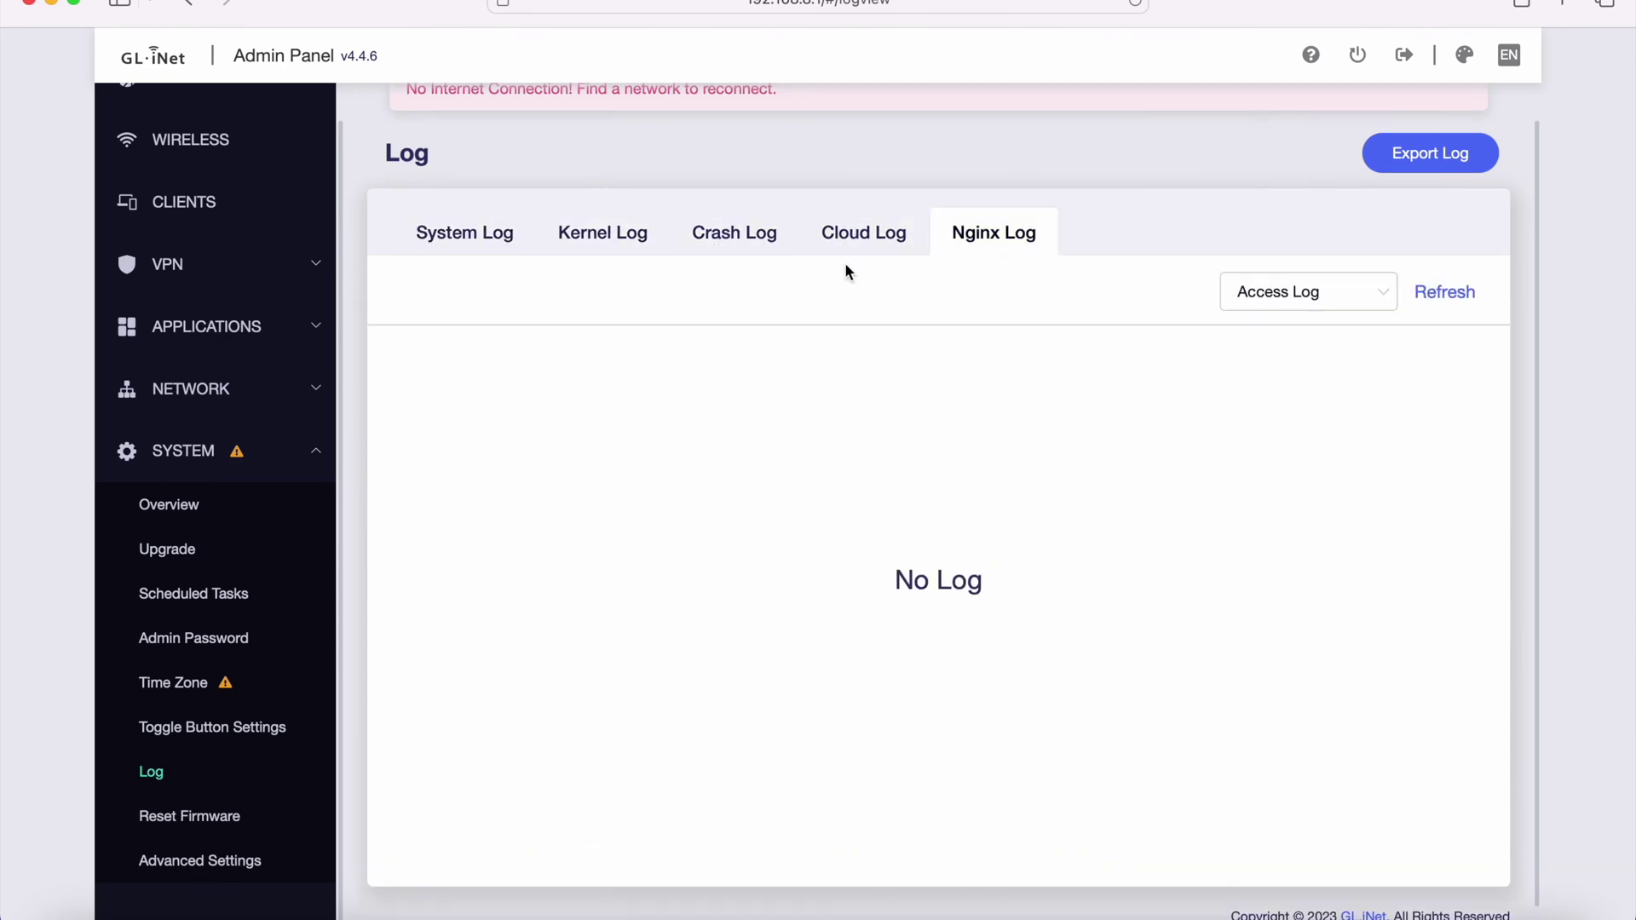
click(467, 241)
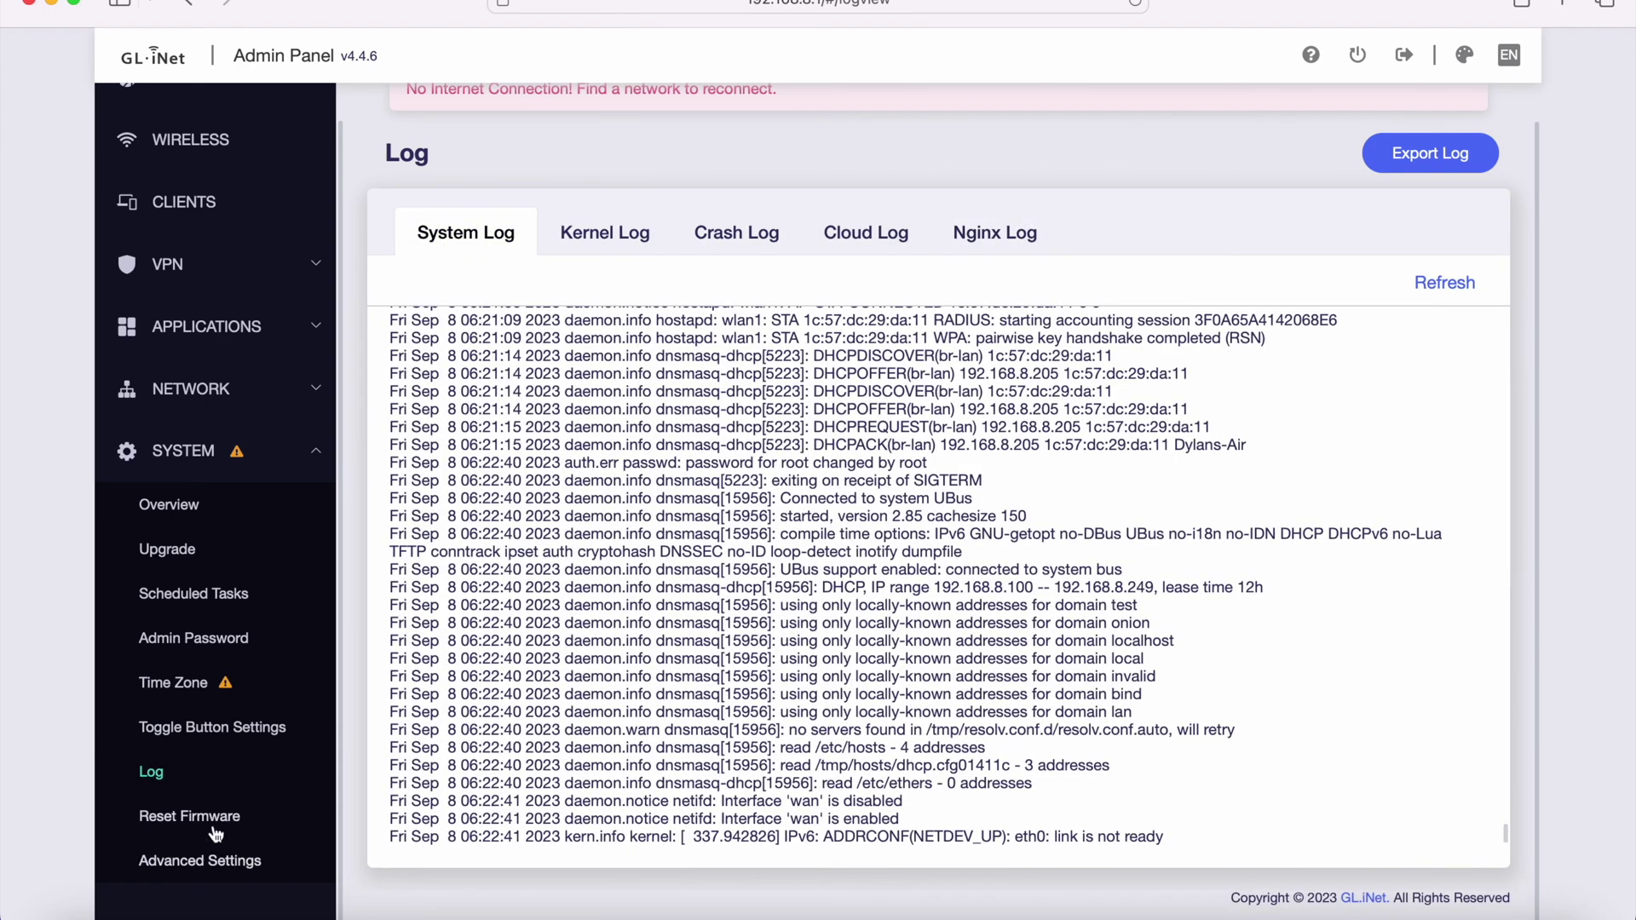
- Look at Reset Firmware and Advanced Settings, then return to the Internet overview
click(215, 820)
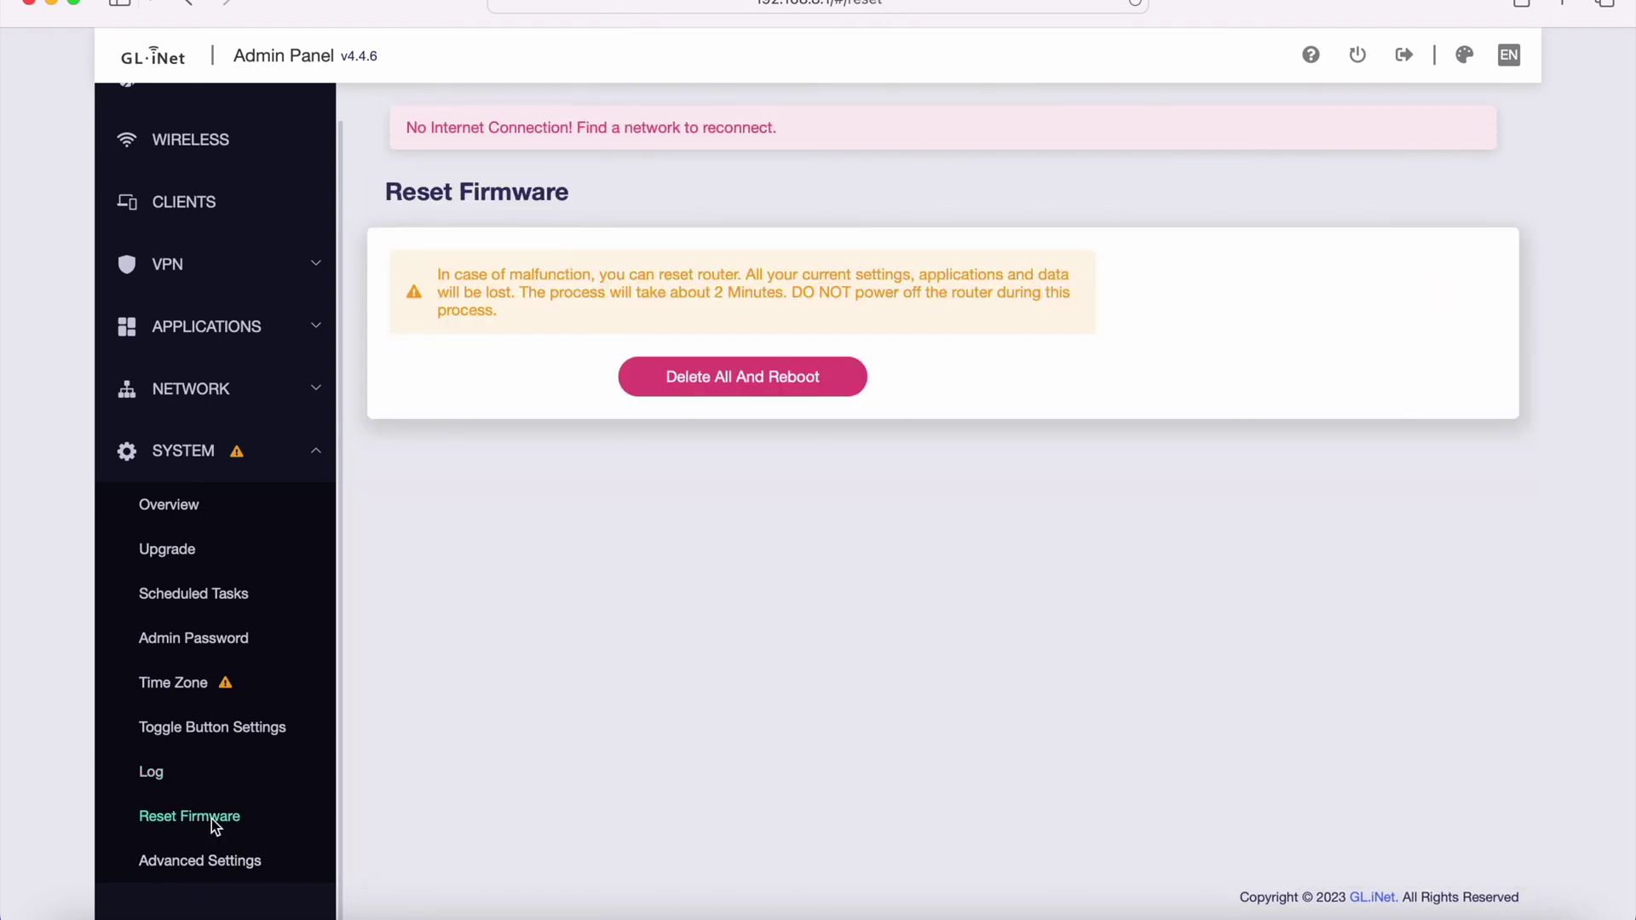
click(204, 863)
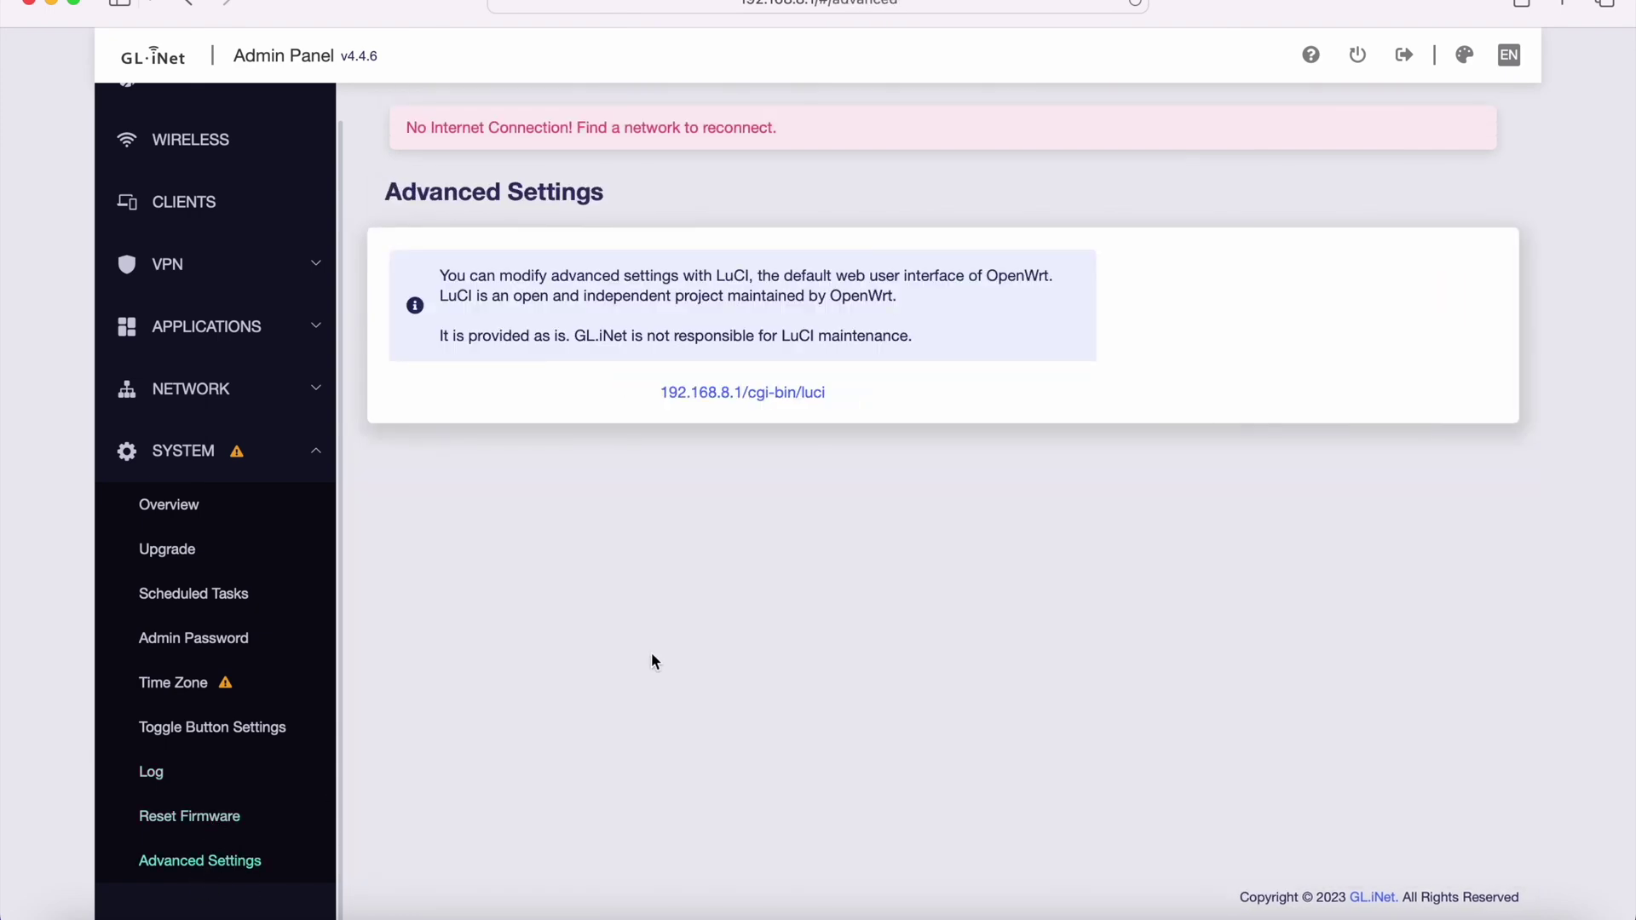
click(211, 100)
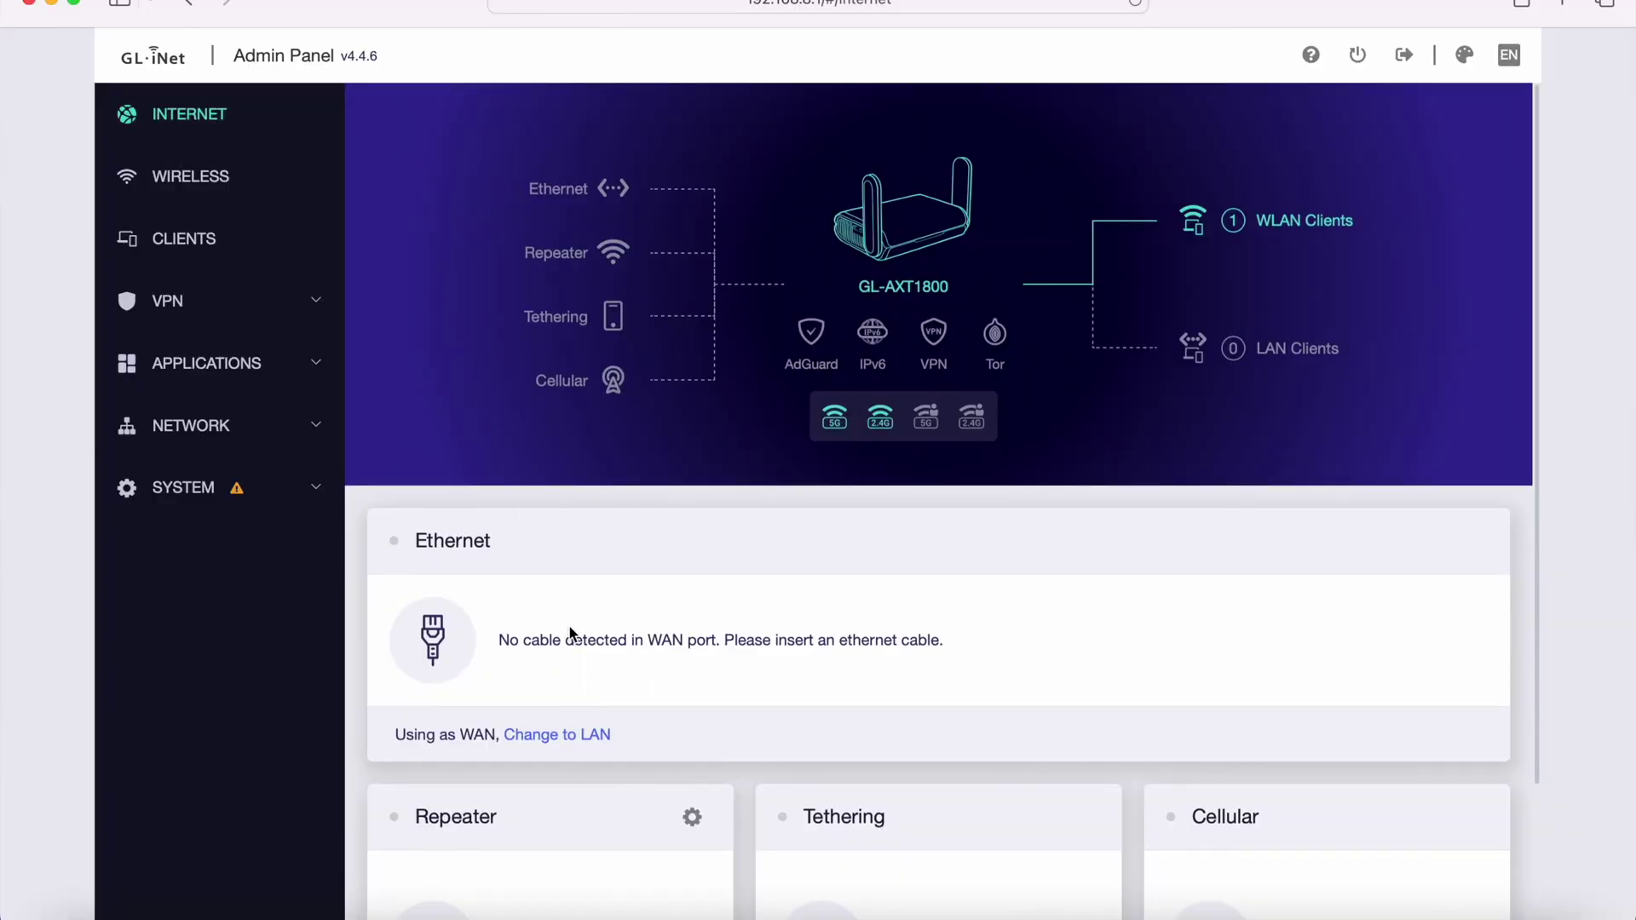
scroll(478, 762, up, 5)
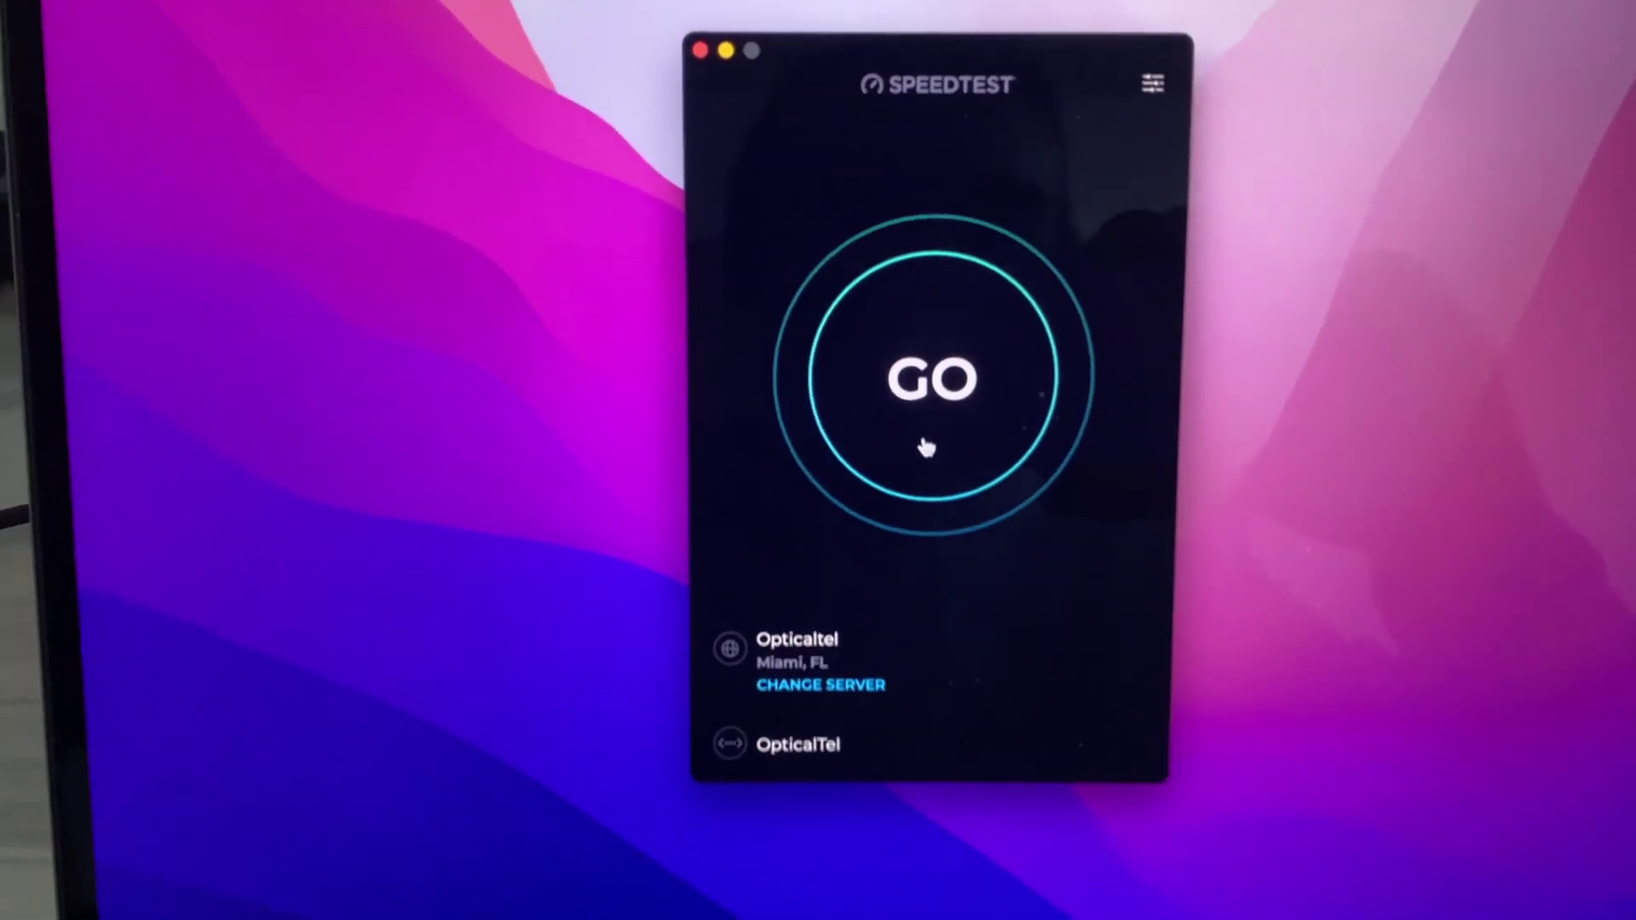
- Start a Speedtest run against the OpticalTel server
click(916, 454)
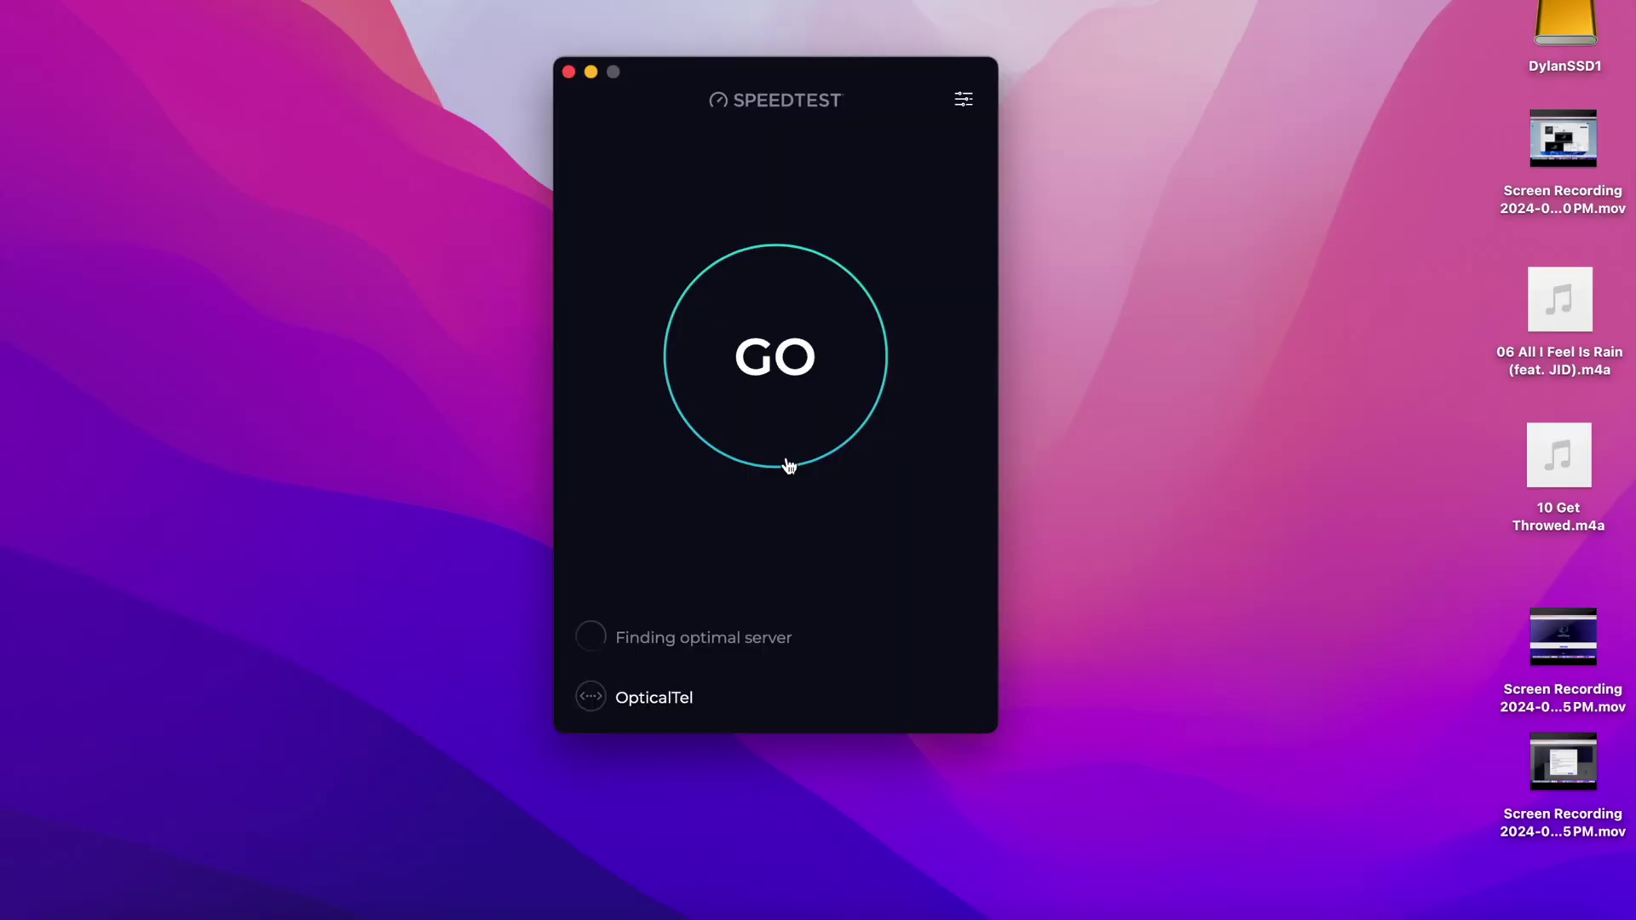
click(750, 377)
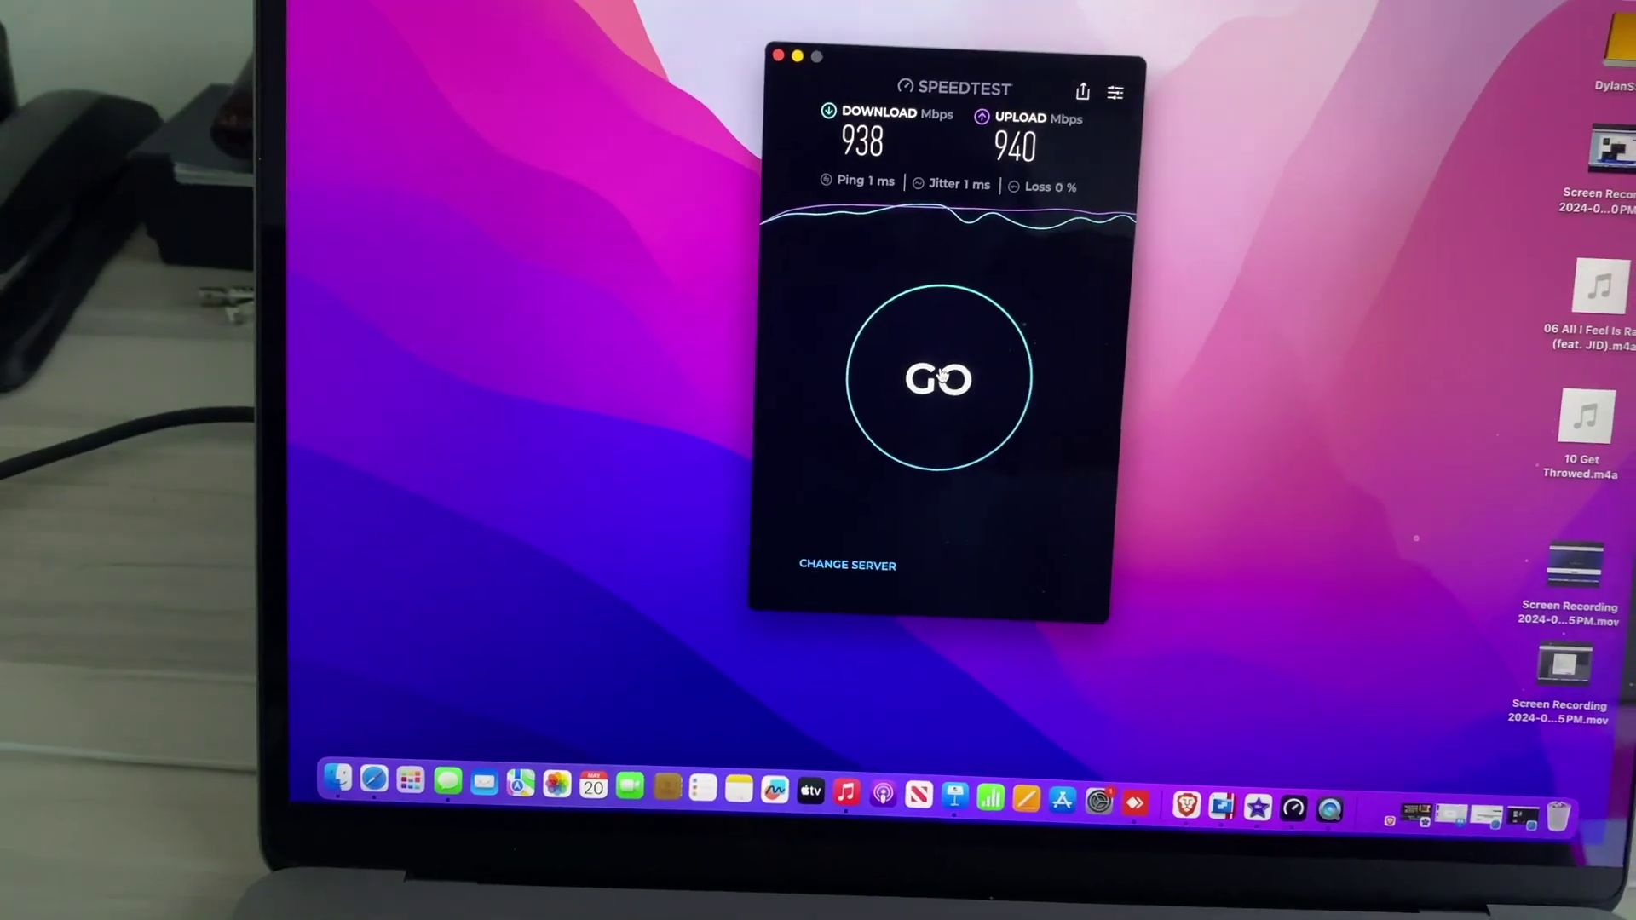
- Run a second Speedtest, measuring 520 Mbps down and 585 Mbps up
click(946, 396)
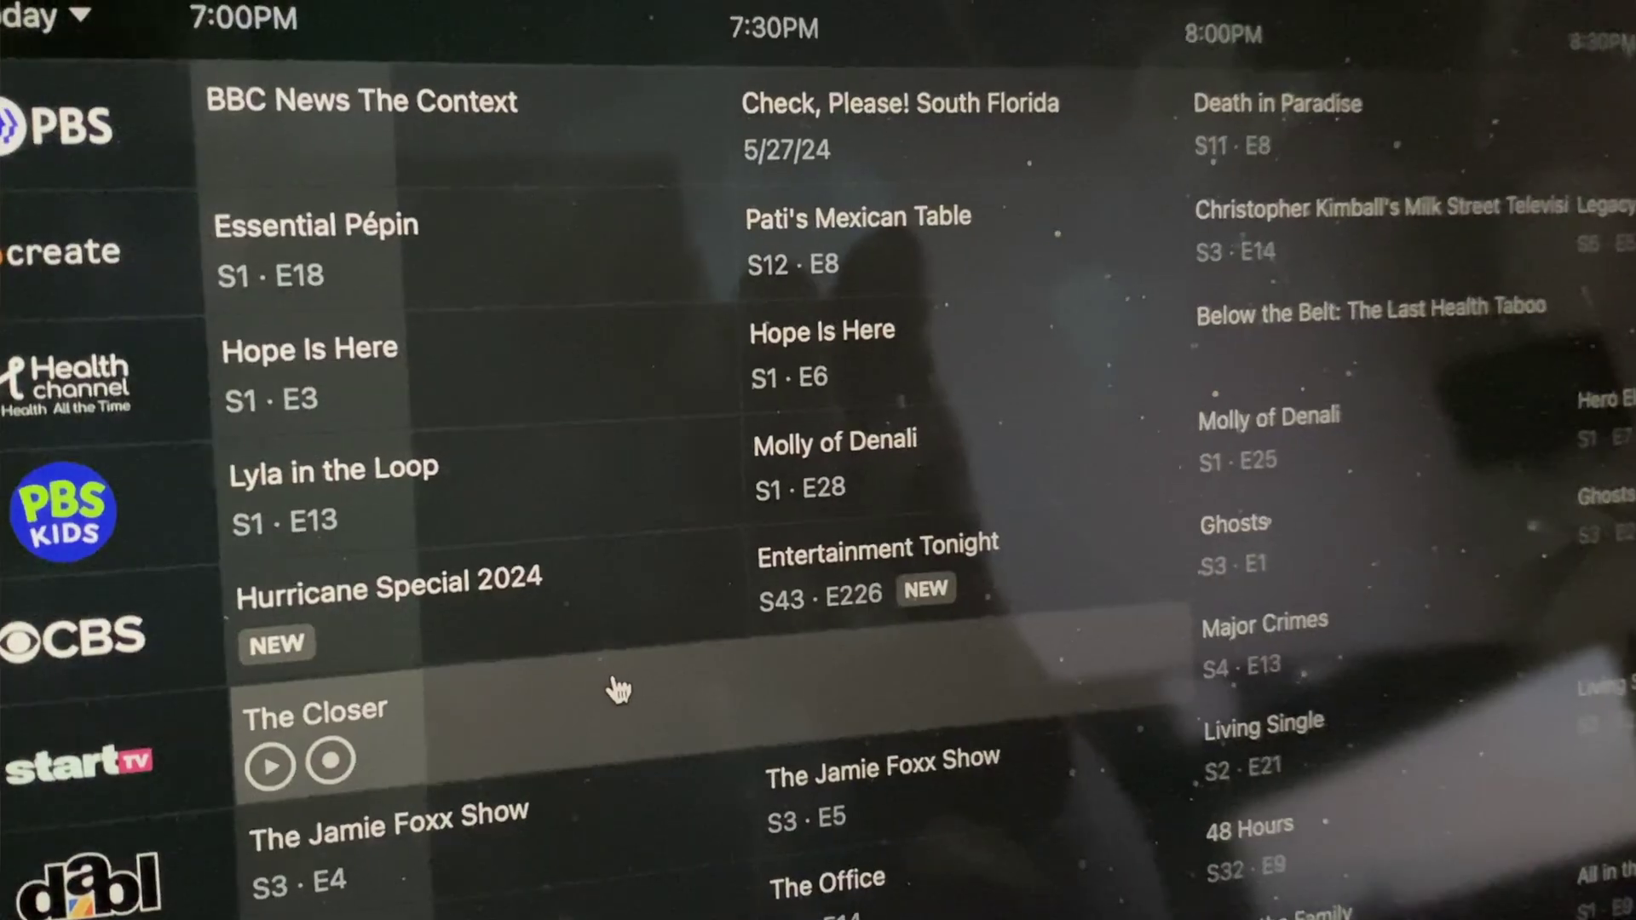
- Scroll the Plex guide through tonight's 7:00–8:00 PM listings on QVC, ABC and MeTV
scroll(596, 727, down, 10)
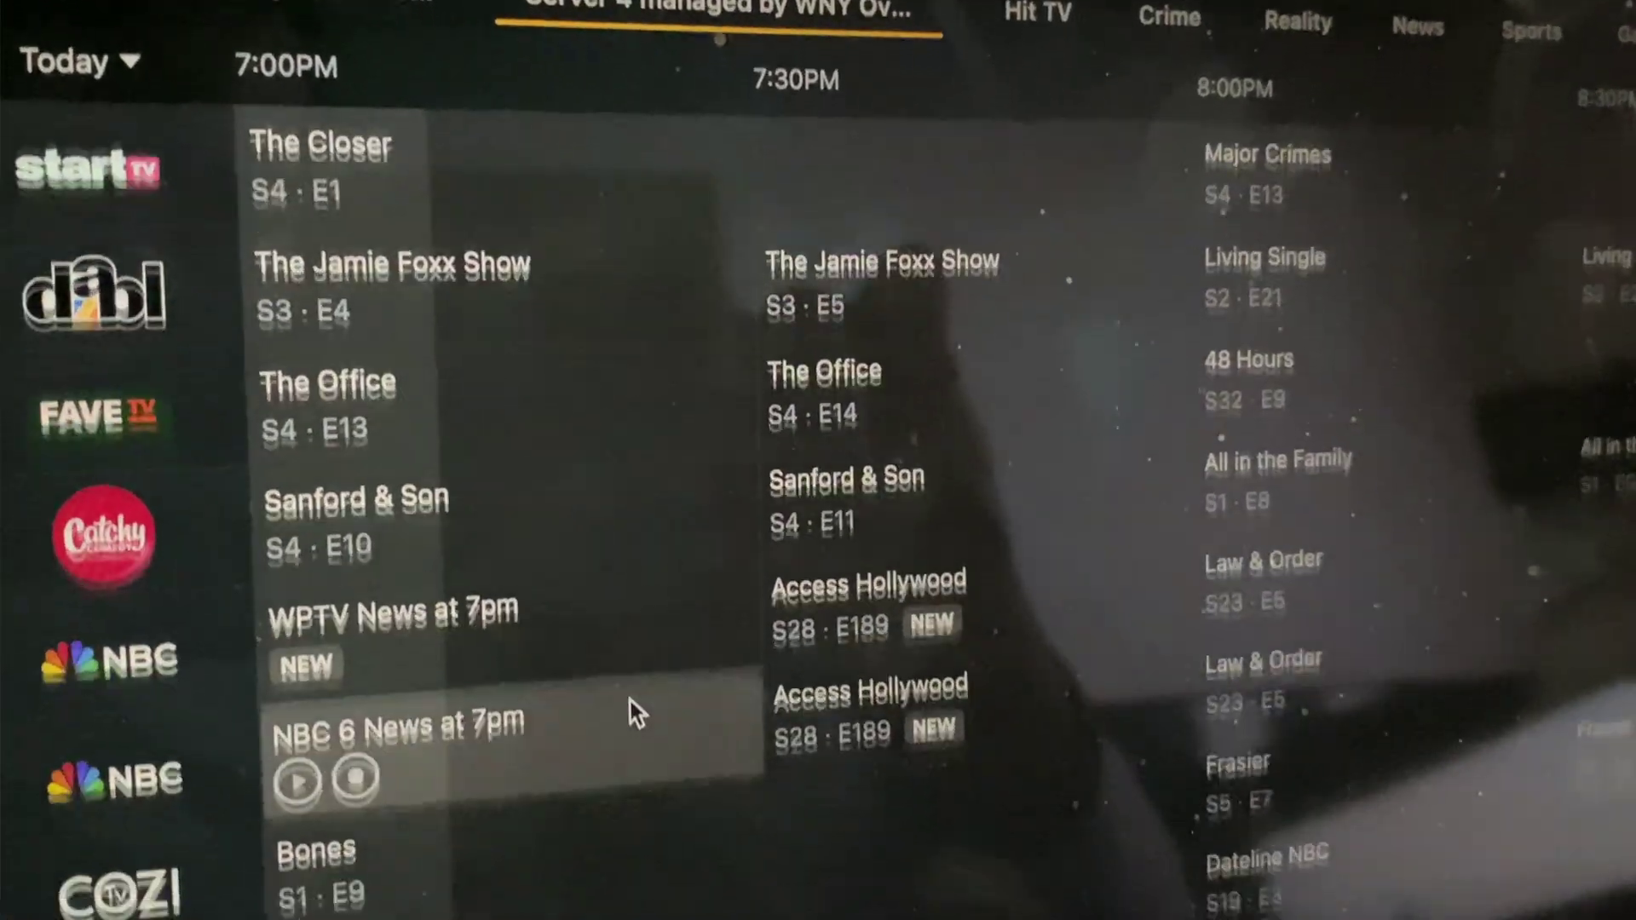
scroll(667, 683, down, 7)
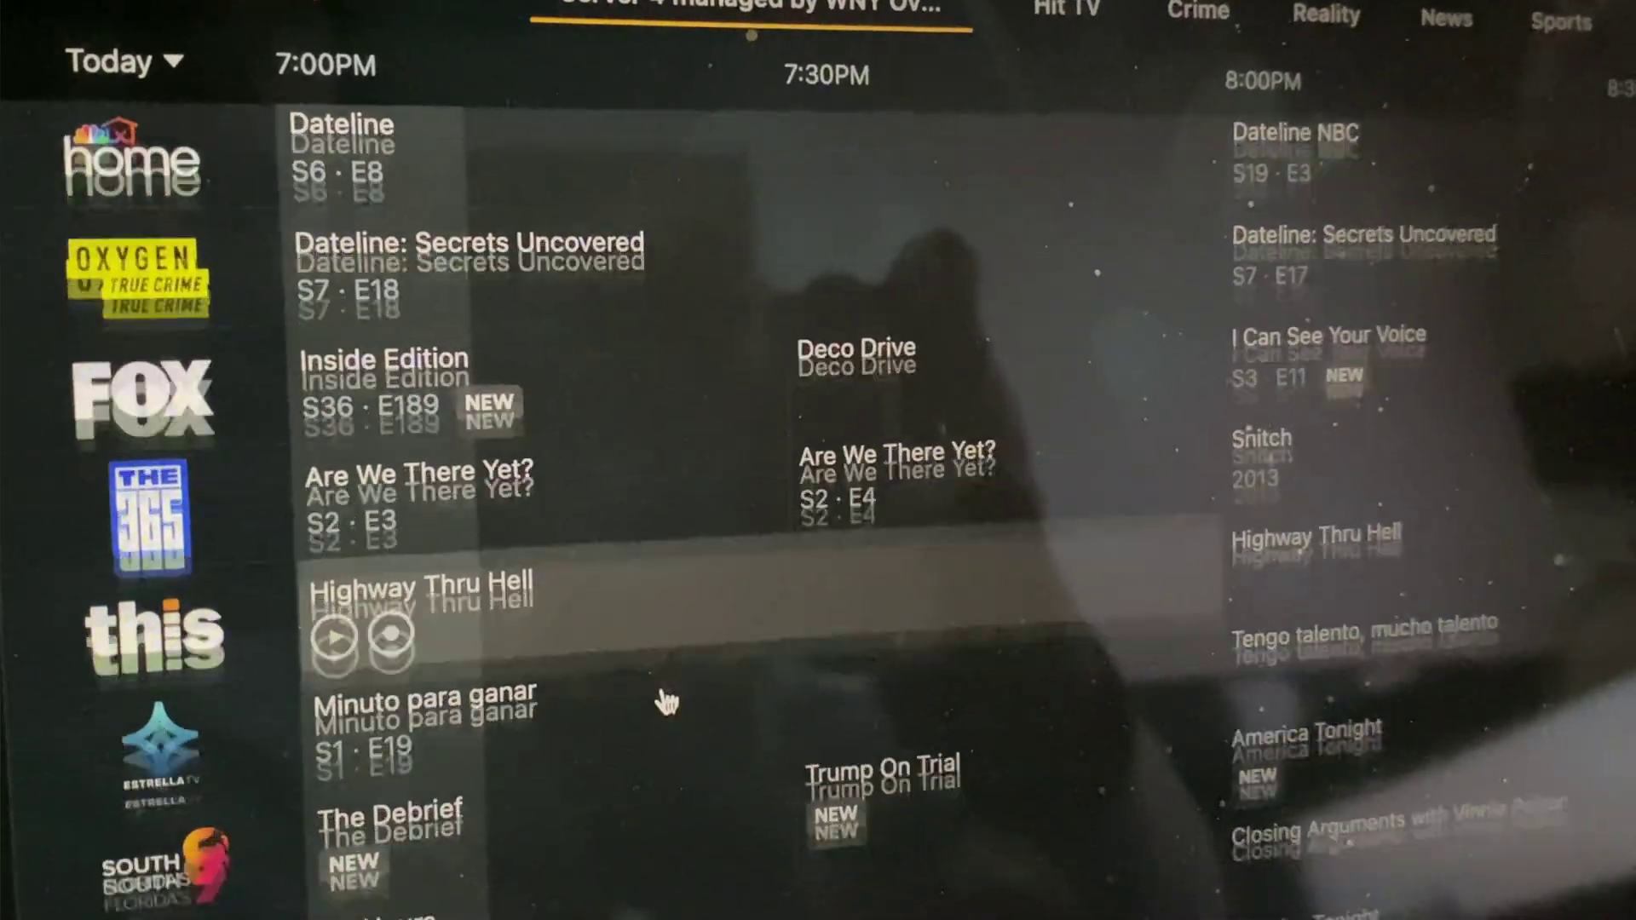
scroll(674, 750, down, 6)
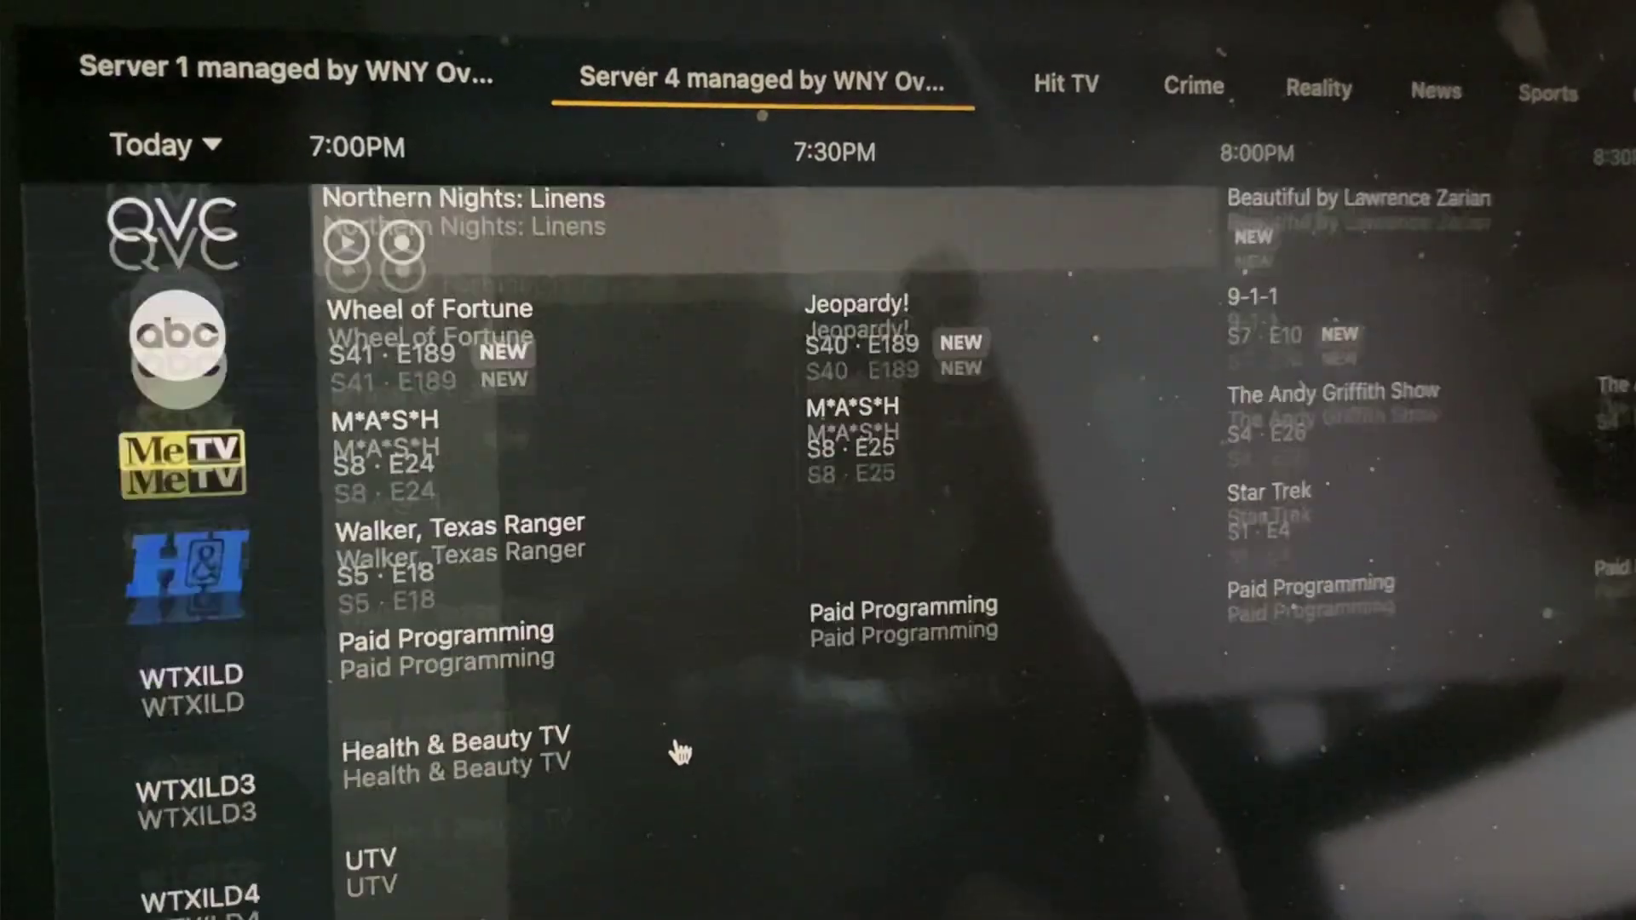